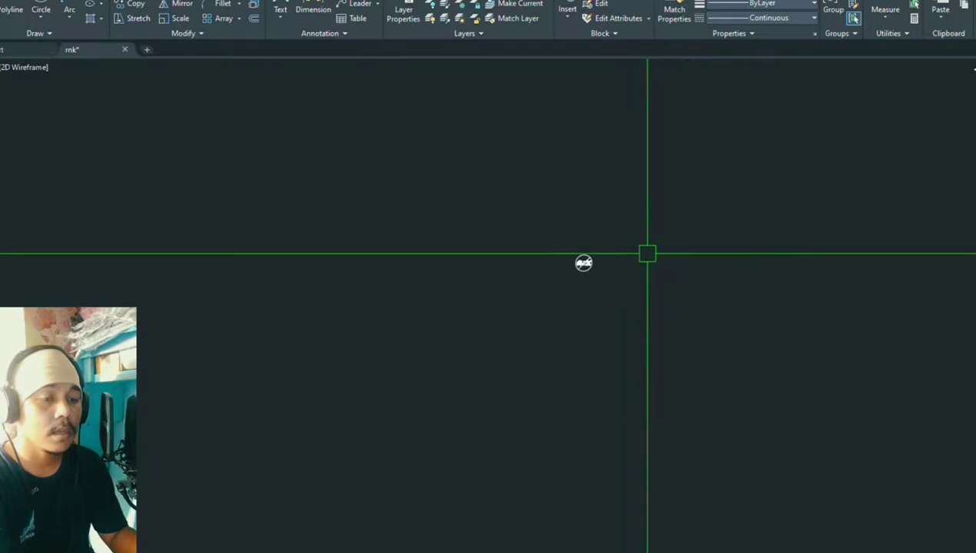
Step: Examine the circular R&K logo with its diagonal line up close and from a distance
scroll(586, 260, up, 10)
scroll(565, 246, down, 5)
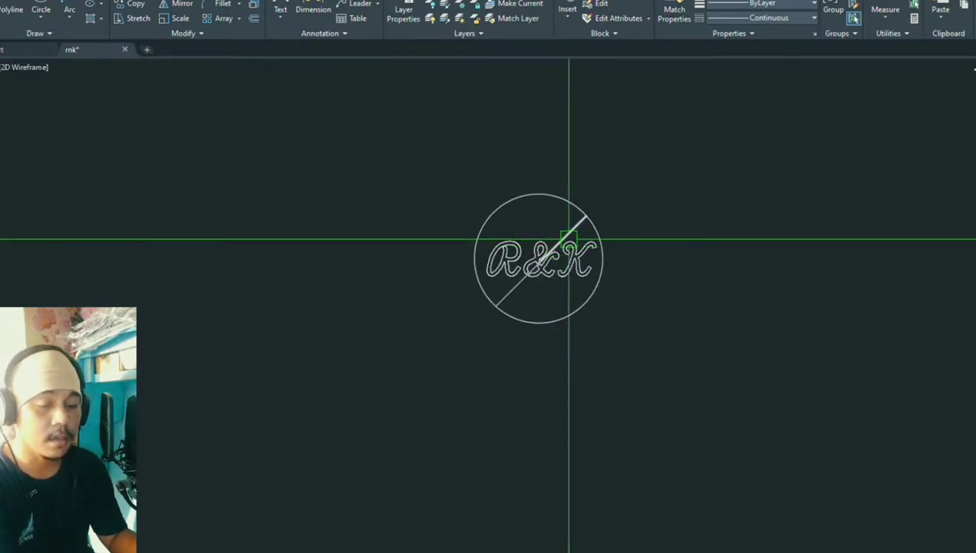
scroll(571, 239, up, 4)
scroll(569, 240, down, 8)
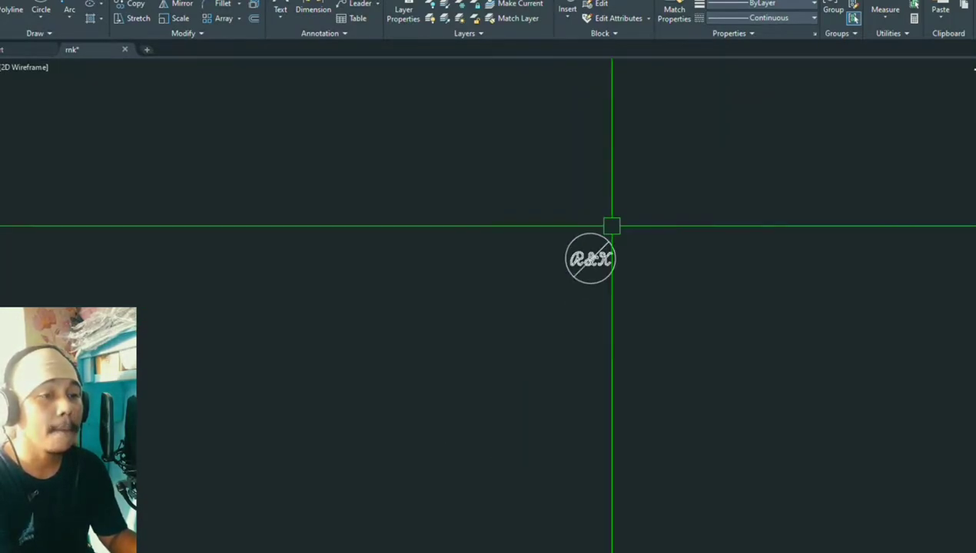
scroll(599, 254, up, 2)
scroll(671, 193, up, 6)
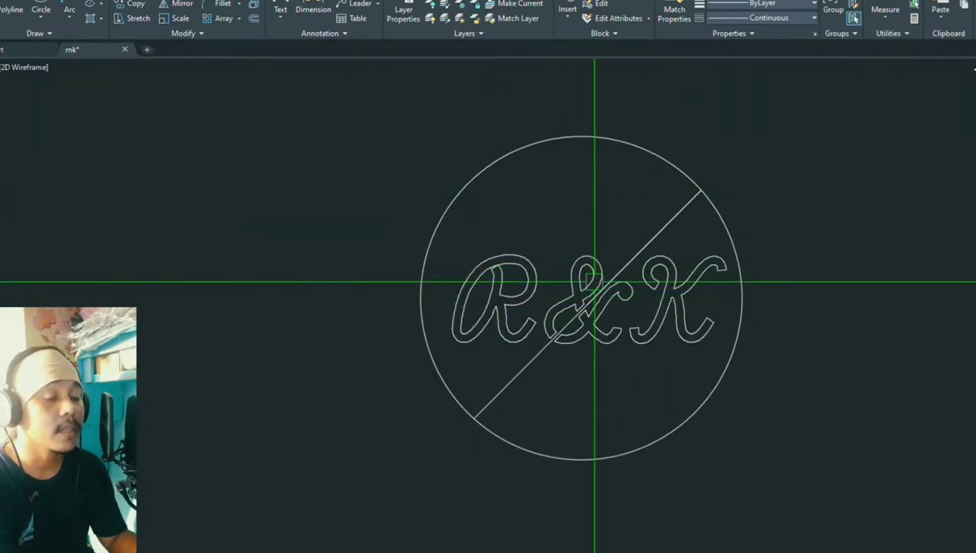
scroll(630, 312, down, 6)
scroll(630, 311, down, 5)
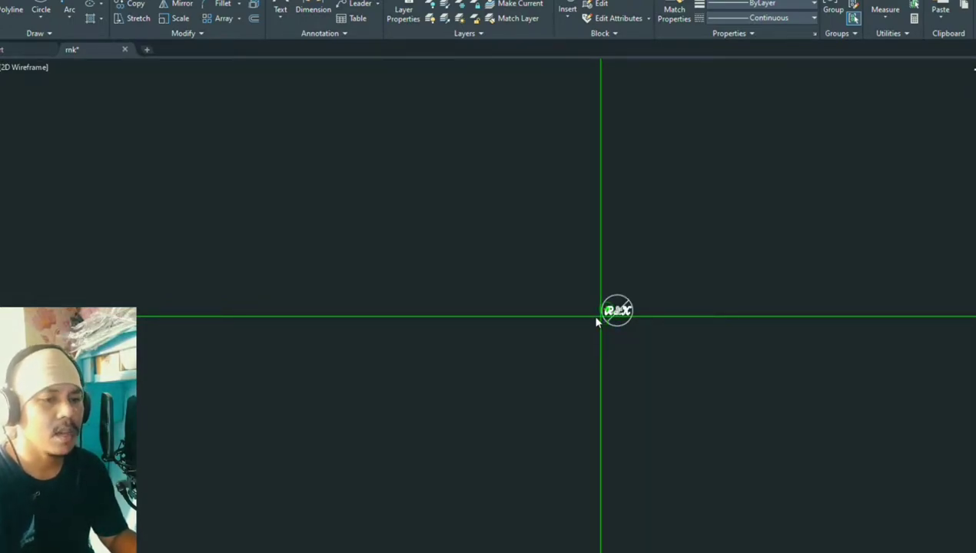
key(Return)
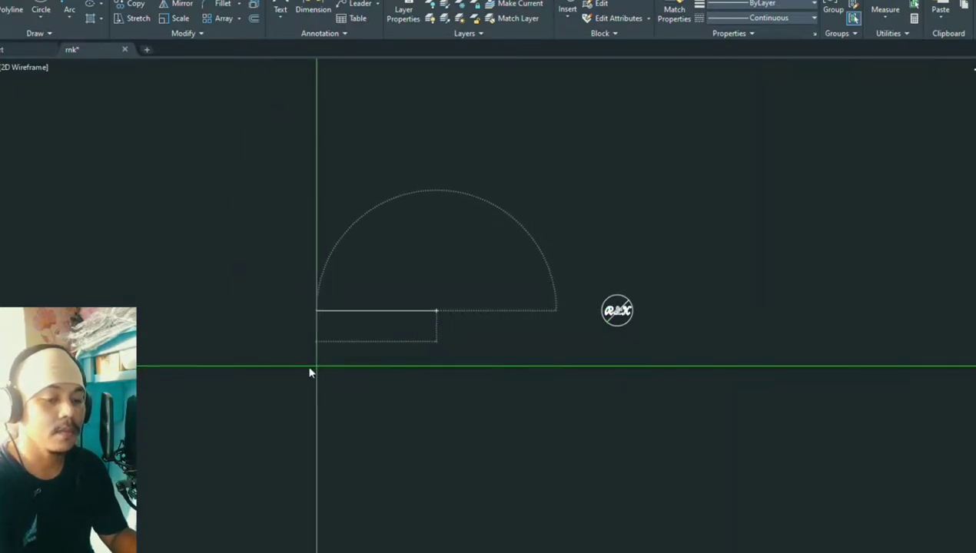
key(F8)
click(319, 399)
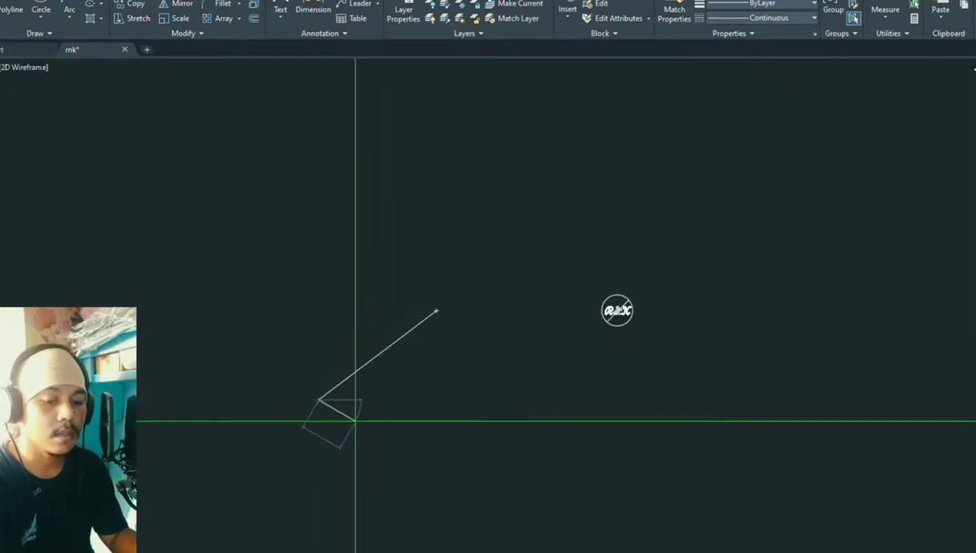
click(355, 421)
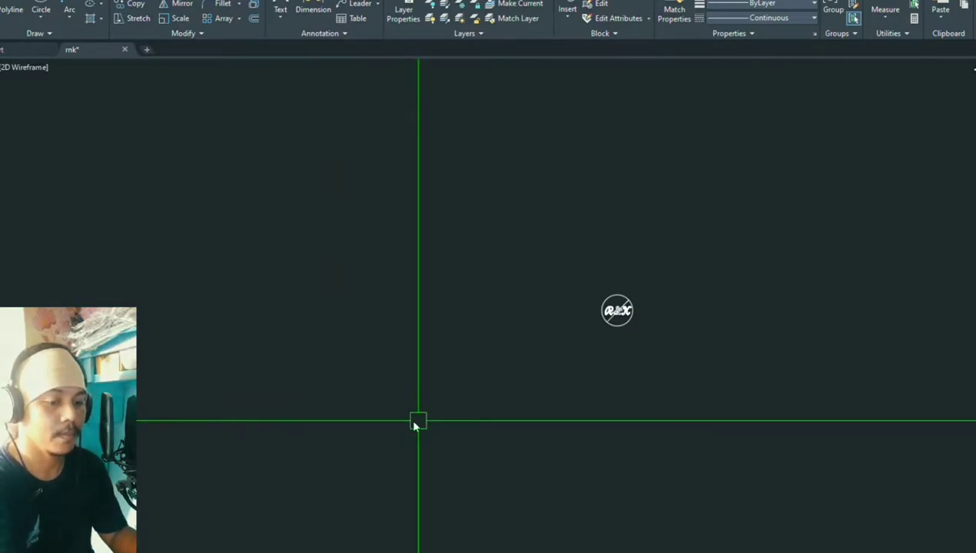
Step: Draw a closed, slanted triangle of straight segments beside the R&K logo, with its sharp tip towards the logo
click(437, 310)
click(257, 275)
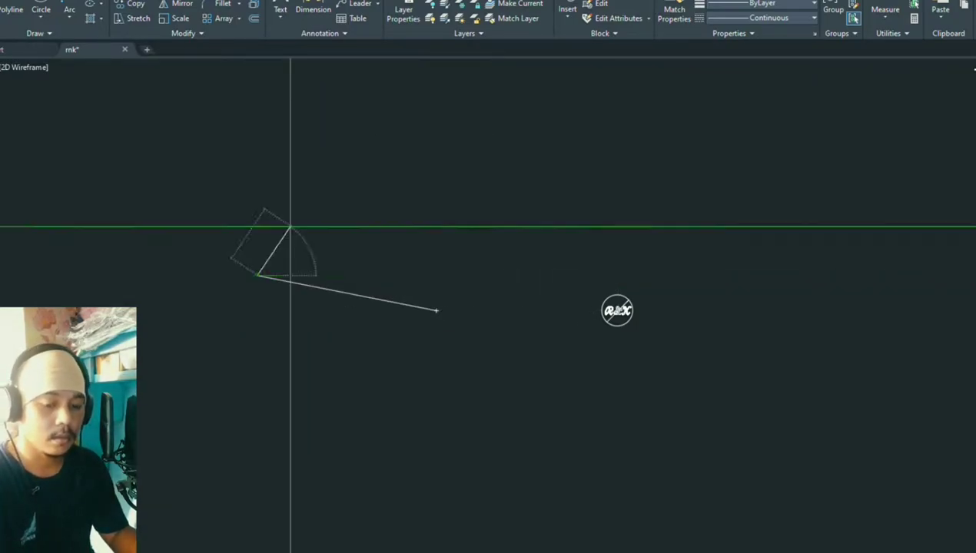
click(302, 201)
click(302, 202)
text(c)
key(Return)
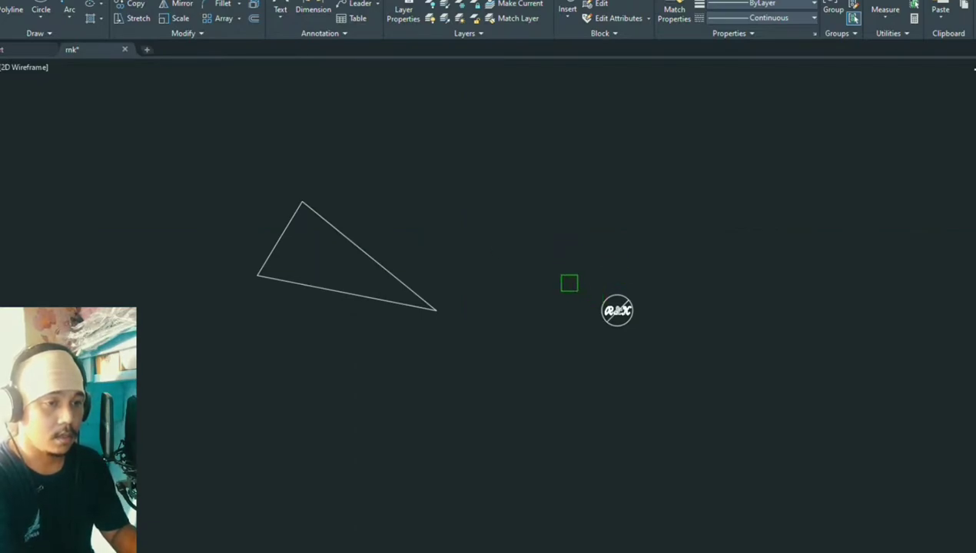
Step: Draw a horizontal and a vertical line crossing at the centre of the logo's circle, both trimmed to the circle
scroll(623, 322, up, 10)
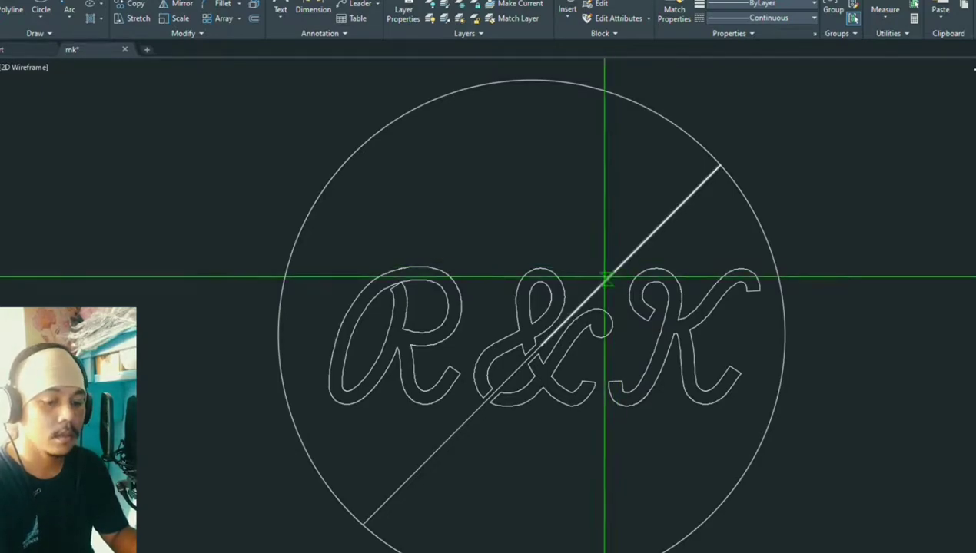
scroll(534, 271, down, 5)
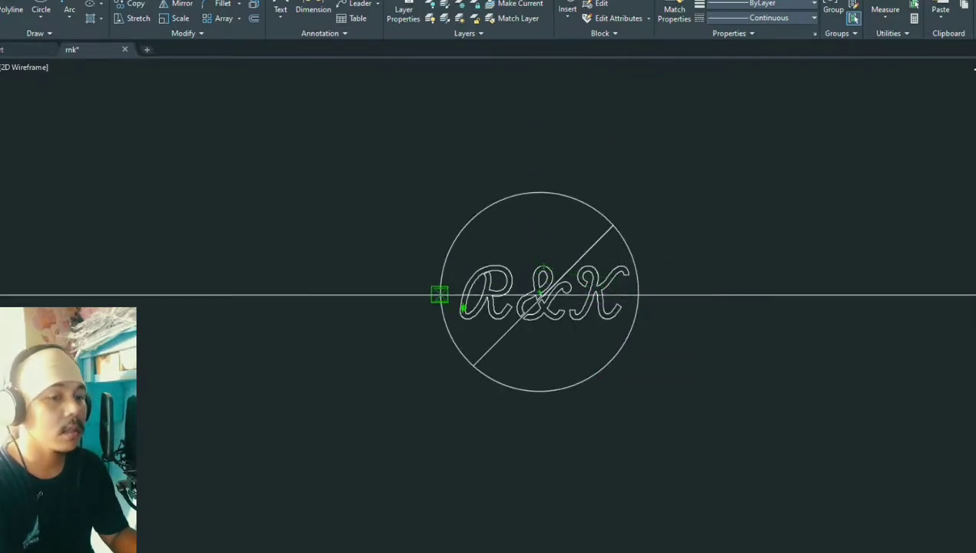
scroll(550, 288, up, 5)
scroll(604, 338, down, 5)
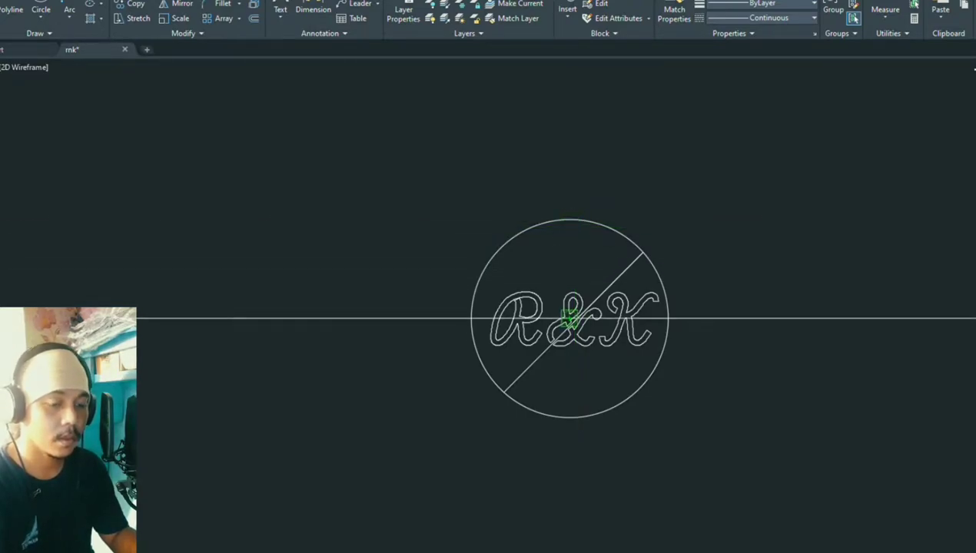
scroll(578, 318, up, 6)
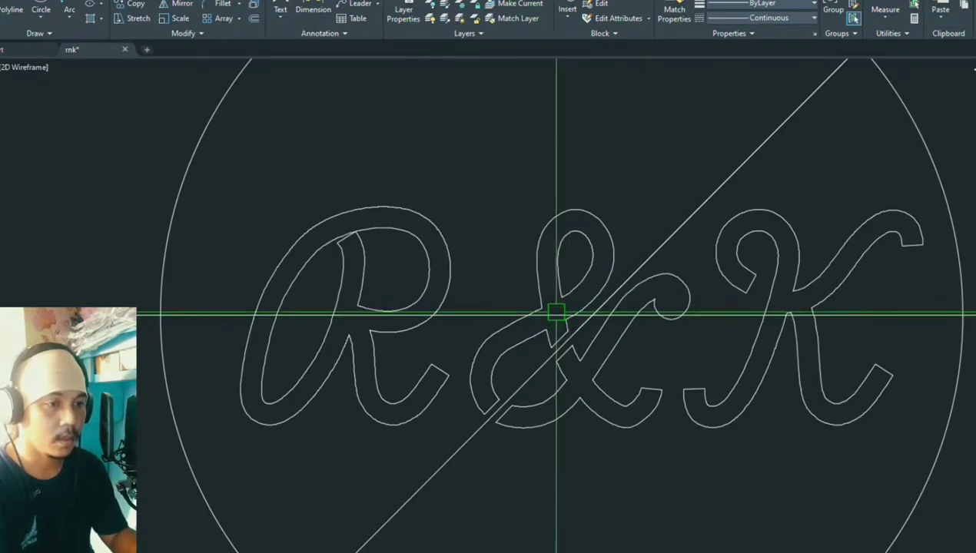
scroll(560, 312, down, 4)
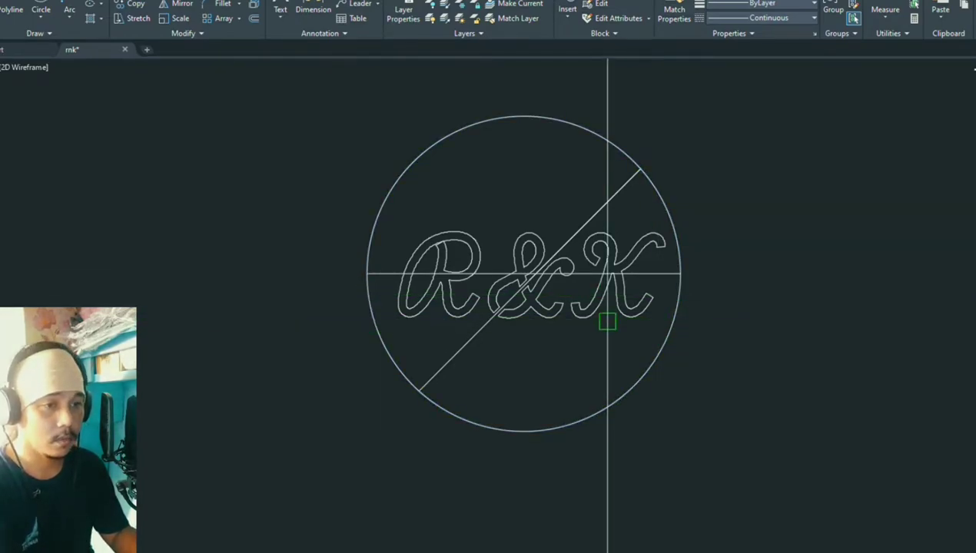
scroll(512, 277, up, 5)
scroll(503, 332, down, 9)
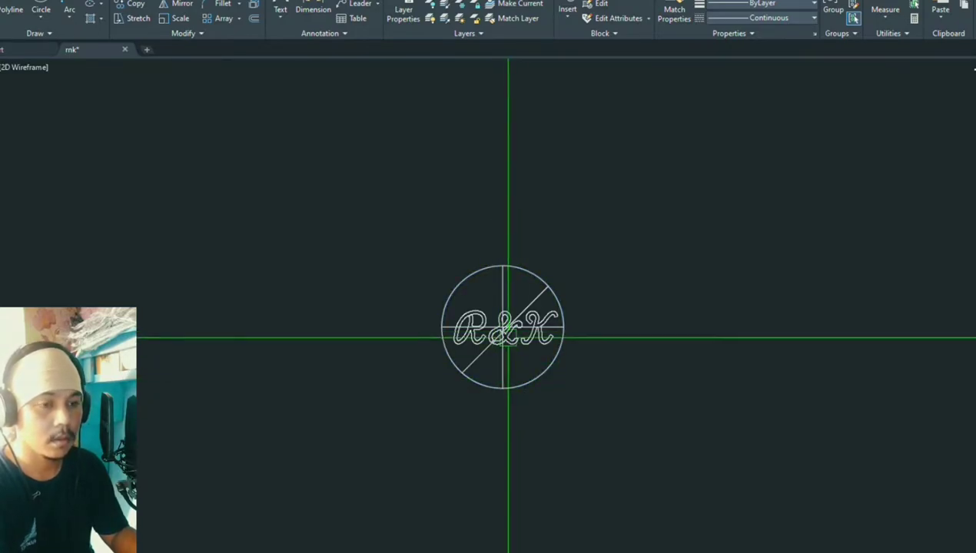
Step: Draw a larger circle concentric with the logo's circle and delete the horizontal and vertical guide lines
scroll(507, 334, up, 10)
scroll(488, 399, down, 12)
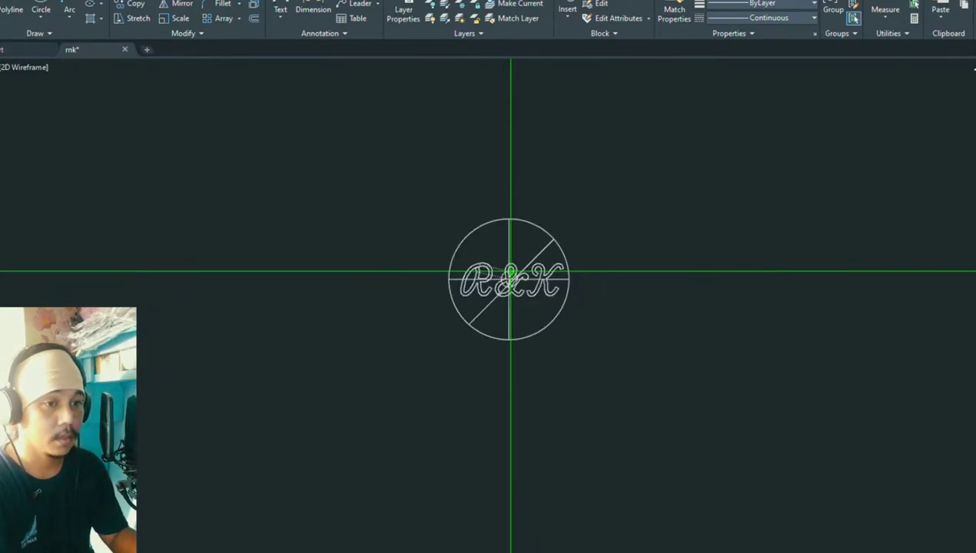
scroll(533, 284, up, 5)
middle_drag(459, 272, 536, 340)
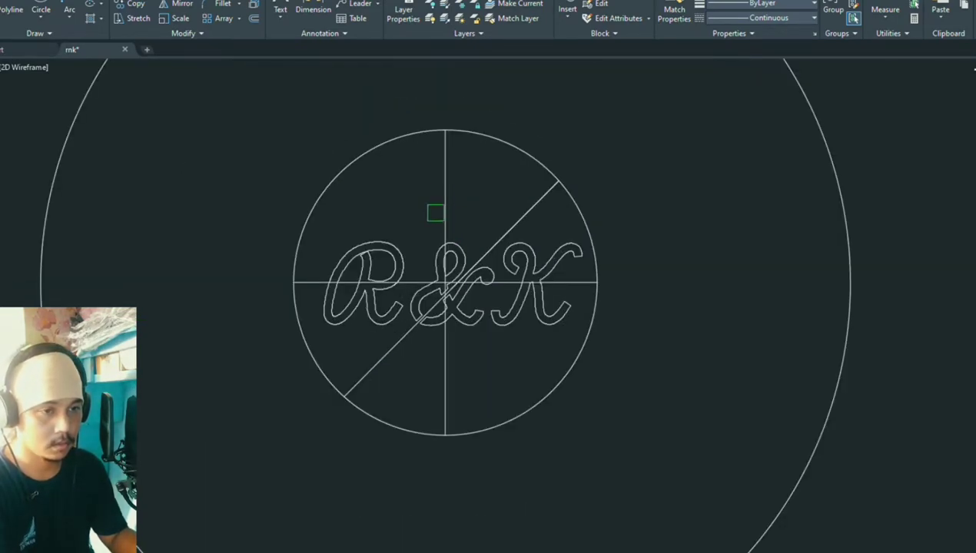
click(574, 280)
key(Return)
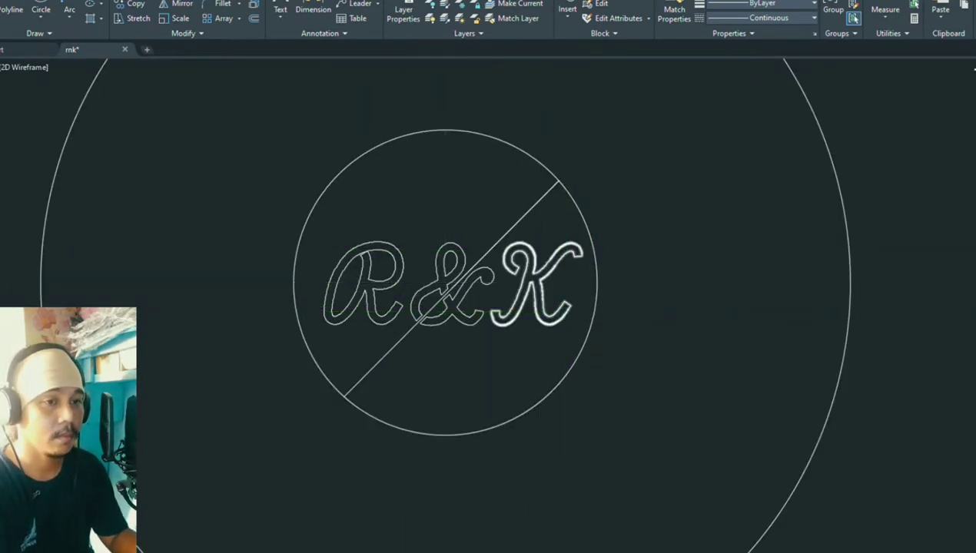
scroll(567, 313, down, 6)
click(366, 154)
click(695, 415)
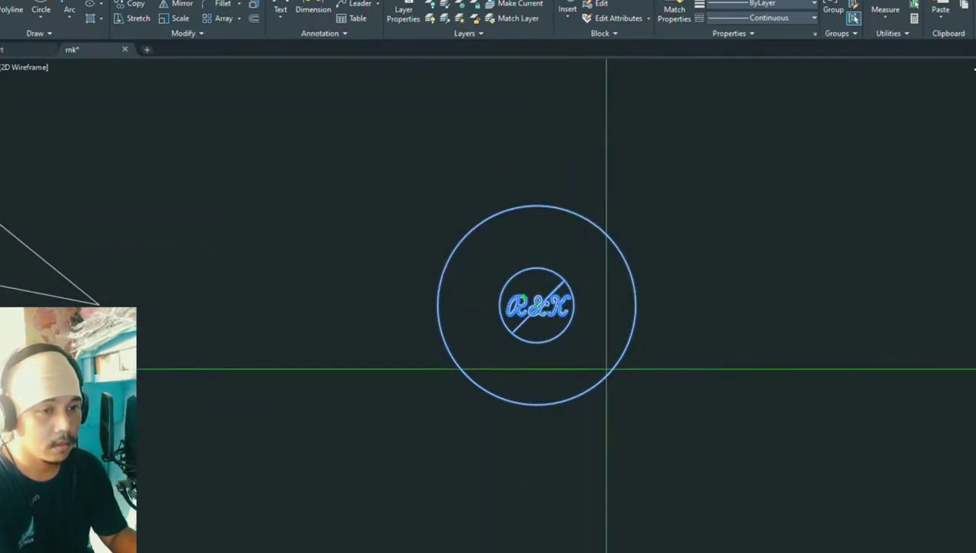
scroll(543, 315, up, 2)
text(m)
key(Return)
click(706, 315)
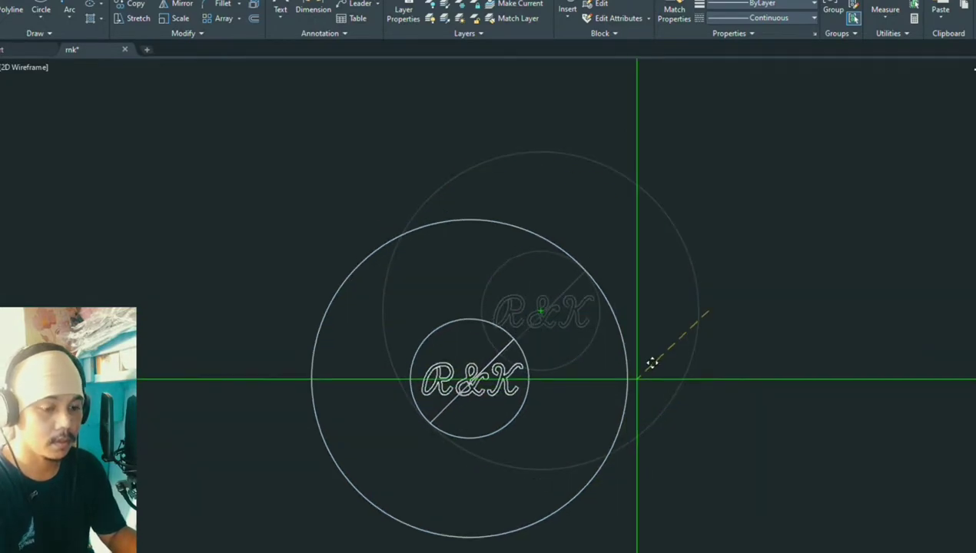
key(Escape)
scroll(538, 229, down, 2)
click(404, 153)
click(689, 438)
scroll(548, 255, up, 4)
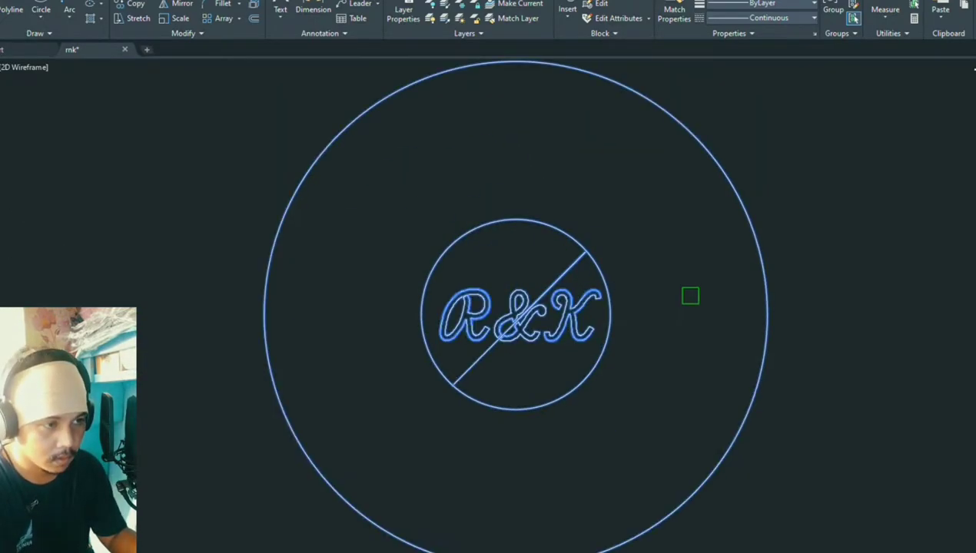
key(Return)
key(Escape)
Step: Move the R&K logo with both circles from their common centre onto the triangle's tip nearest the logo
scroll(687, 282, down, 2)
click(395, 149)
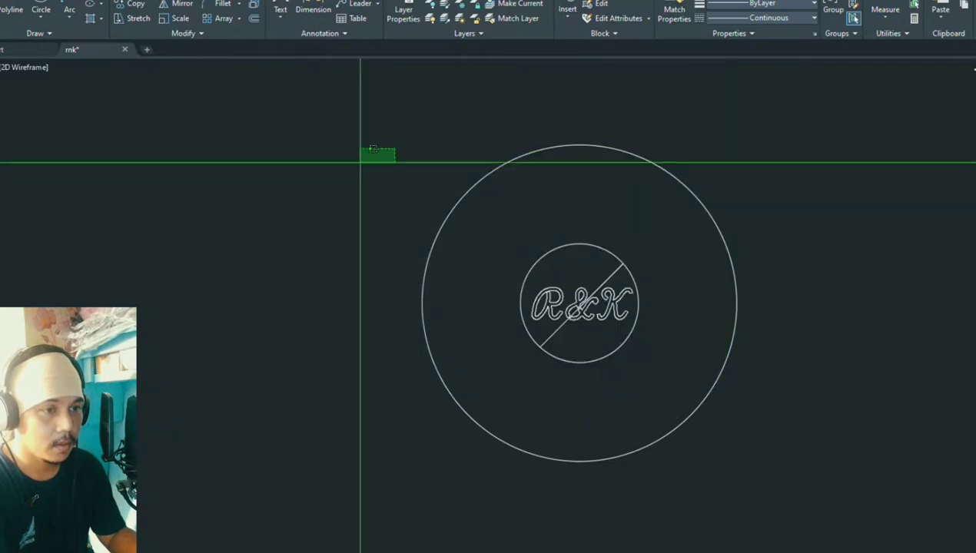
click(845, 478)
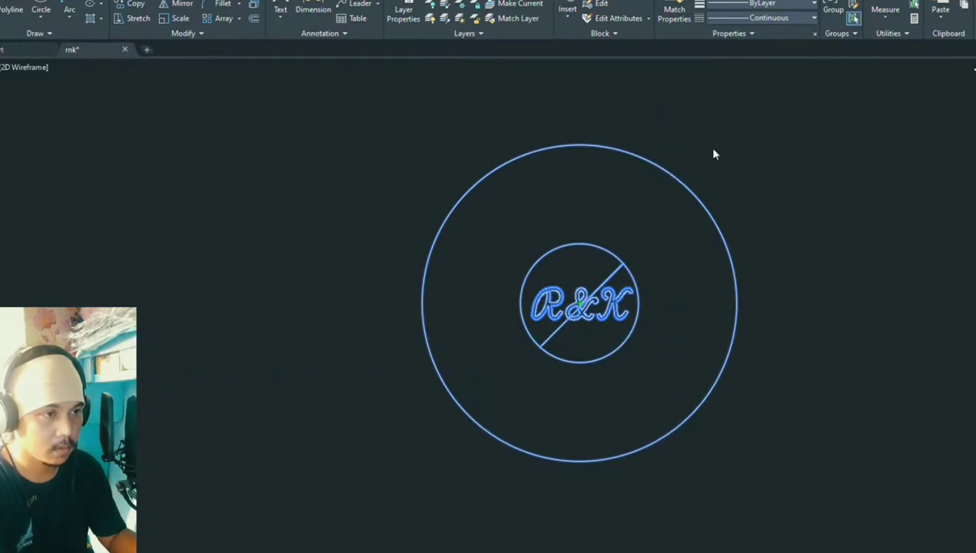
click(732, 259)
scroll(662, 327, down, 6)
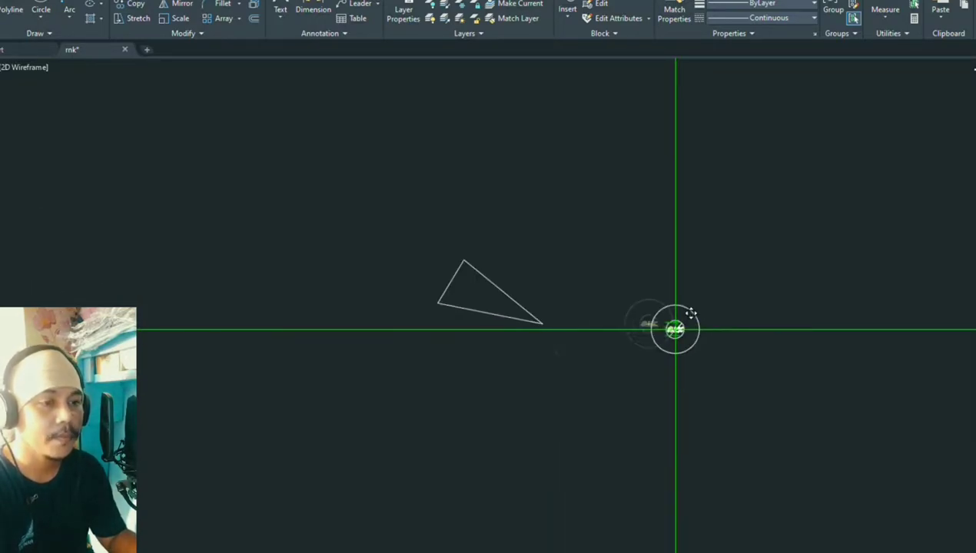
scroll(591, 347, up, 5)
scroll(417, 269, up, 7)
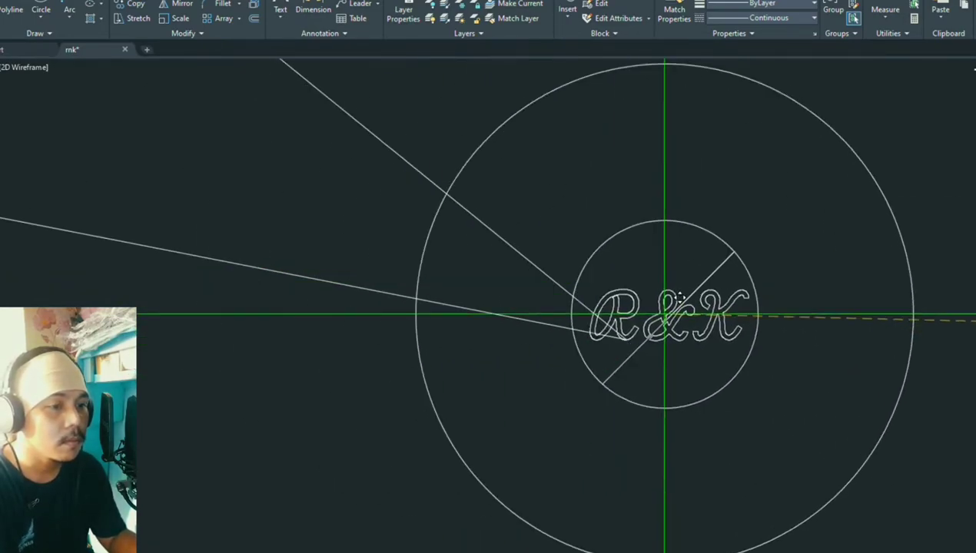
click(626, 340)
Step: Delete the triangle and undo the deletion
scroll(628, 358, down, 5)
click(464, 319)
key(Delete)
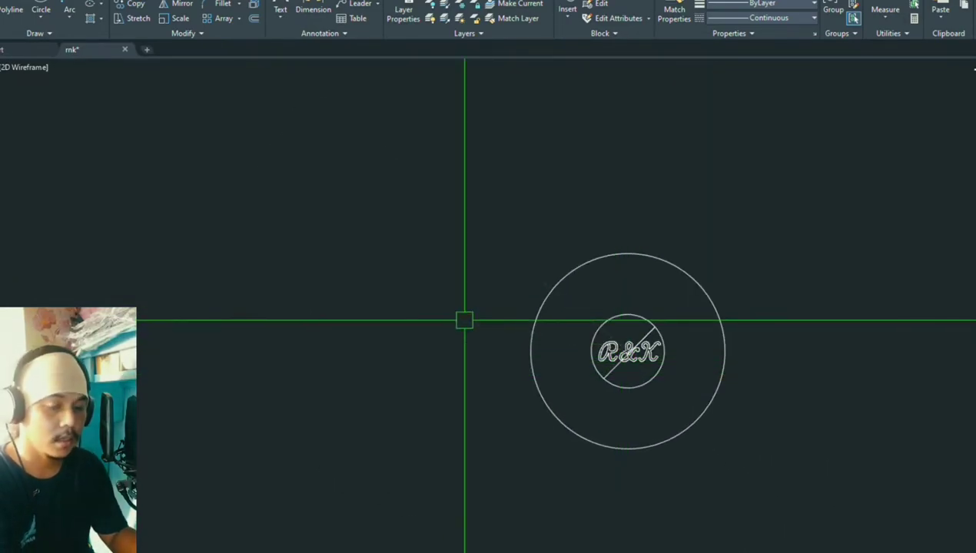
middle_click(468, 321)
middle_click(469, 320)
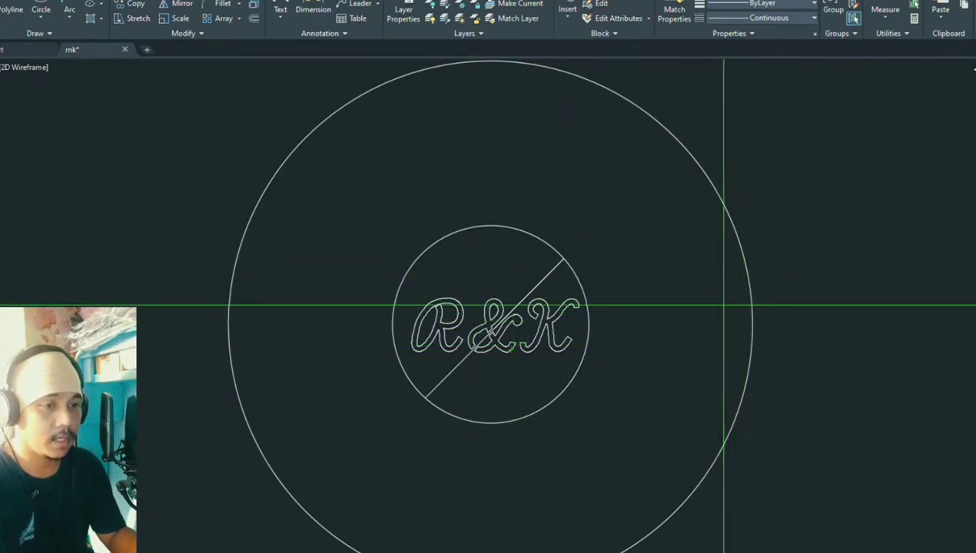
scroll(703, 288, down, 3)
key(ctrl+z)
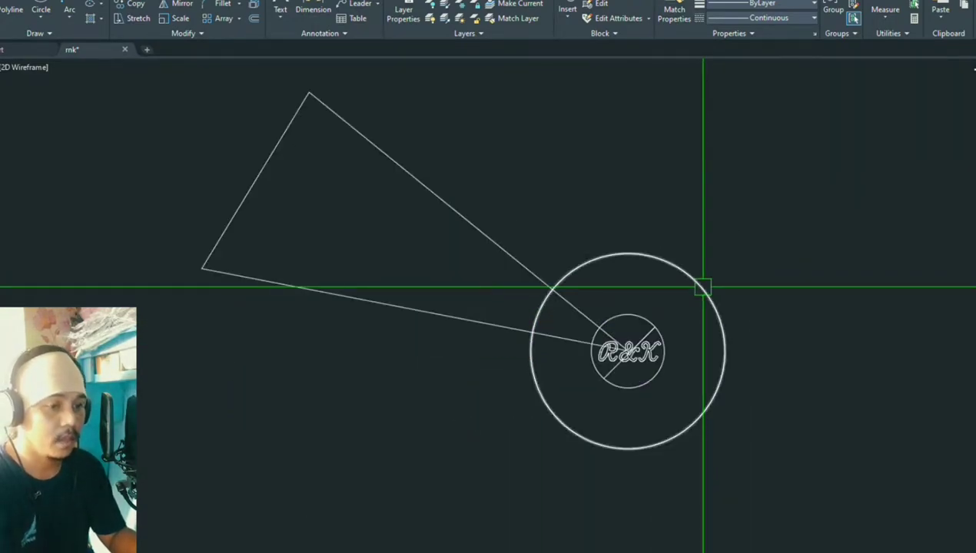
Step: Draw a vertical line from the circles' common centre downward, ending just inside the outer circle
scroll(631, 386, up, 6)
scroll(565, 323, up, 6)
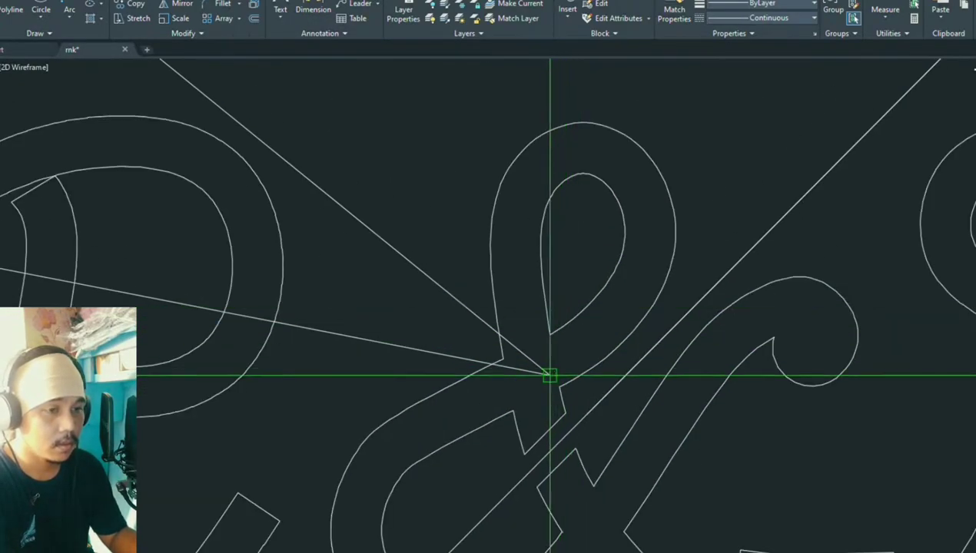
scroll(571, 421, down, 8)
scroll(570, 380, up, 2)
scroll(561, 361, up, 2)
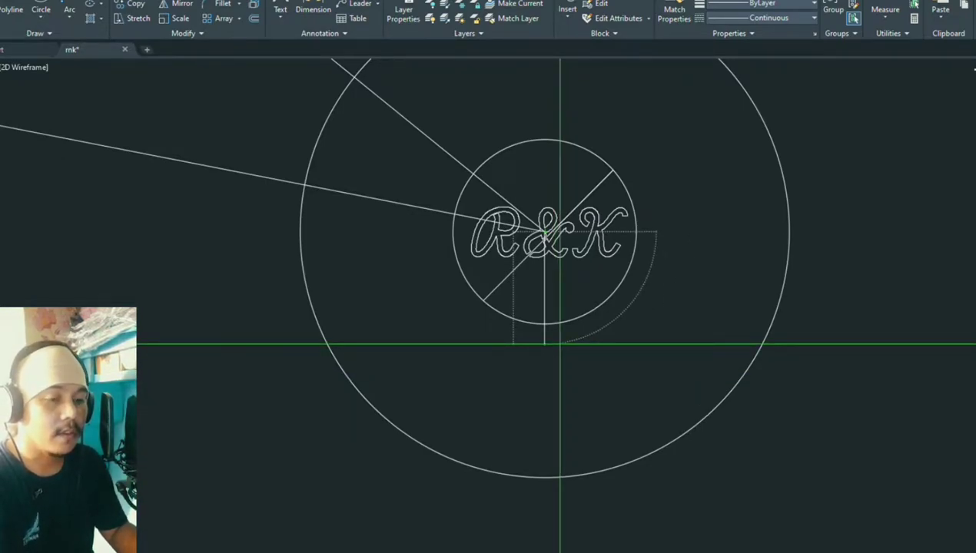
key(Escape)
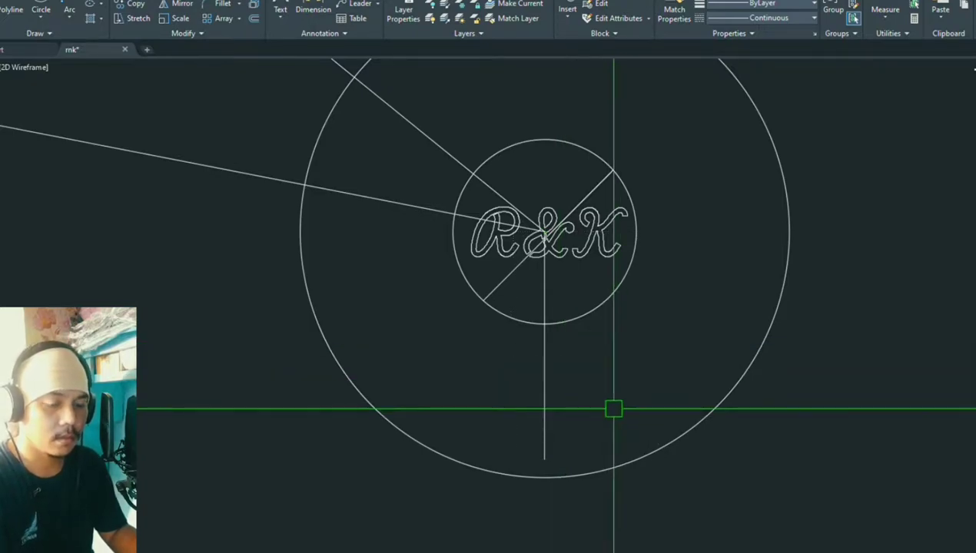
Step: Scale the R&K logo and its inner circle by reference about their common centre until the circle meets the vertical line's lower end
scroll(501, 363, down, 3)
click(436, 363)
click(605, 229)
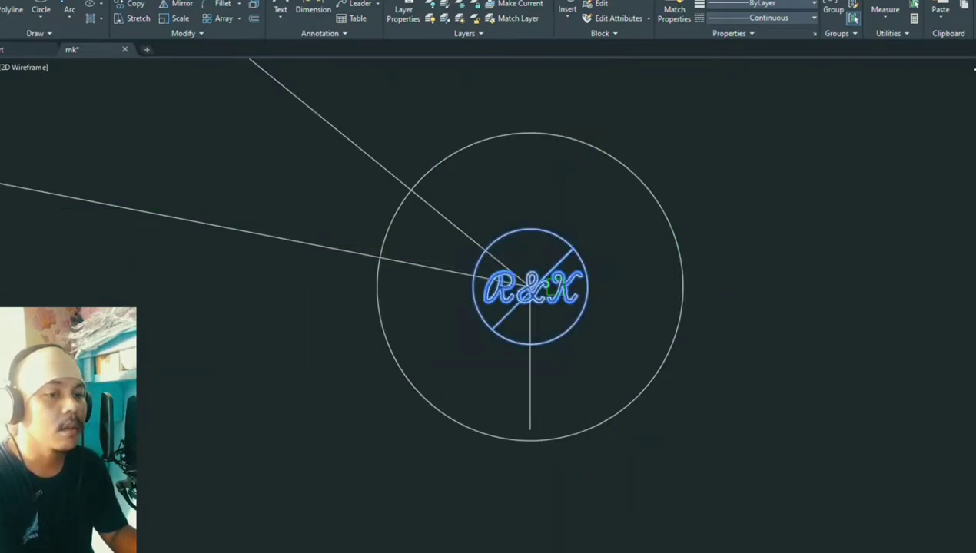
scroll(524, 285, up, 5)
scroll(523, 286, up, 2)
scroll(523, 286, down, 2)
text(sc)
key(space)
click(524, 282)
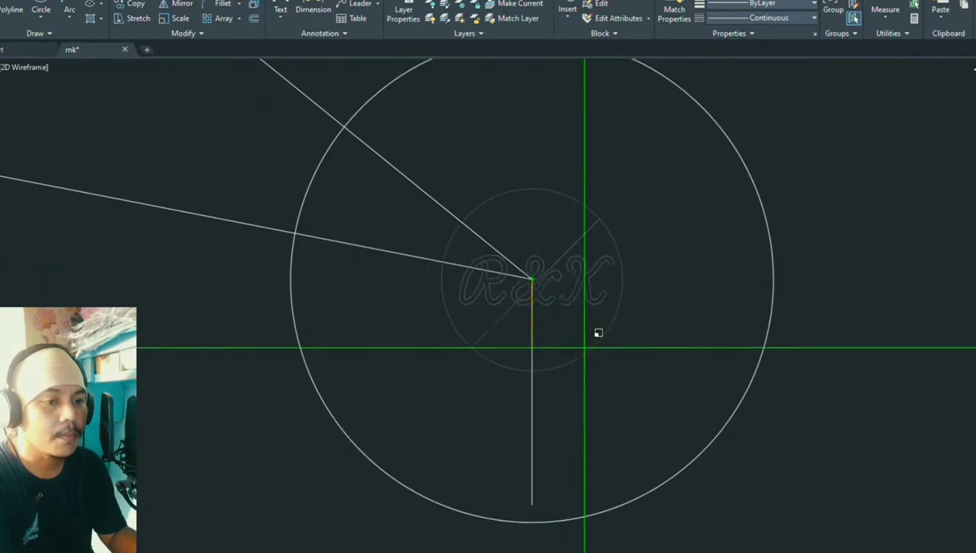
text(r)
key(space)
scroll(529, 332, up, 5)
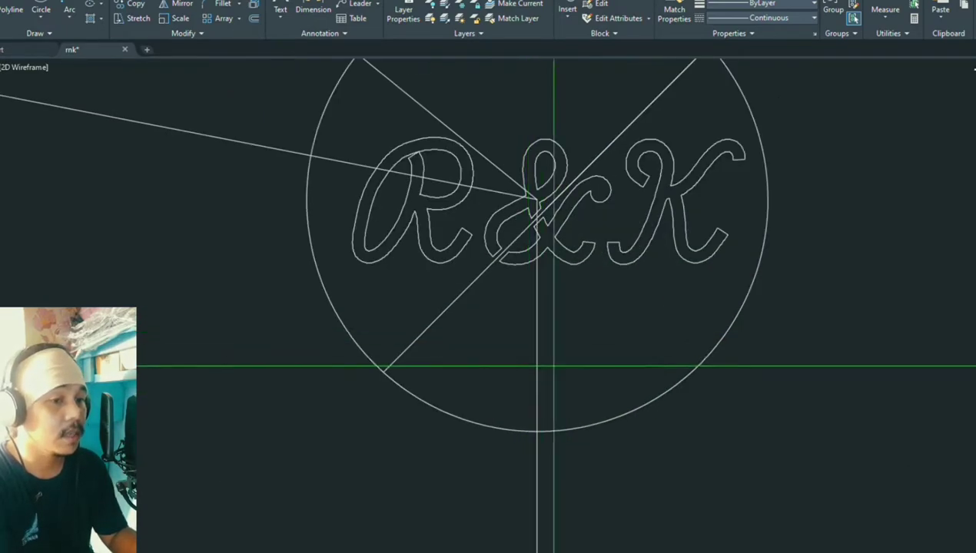
click(537, 432)
scroll(542, 206, up, 4)
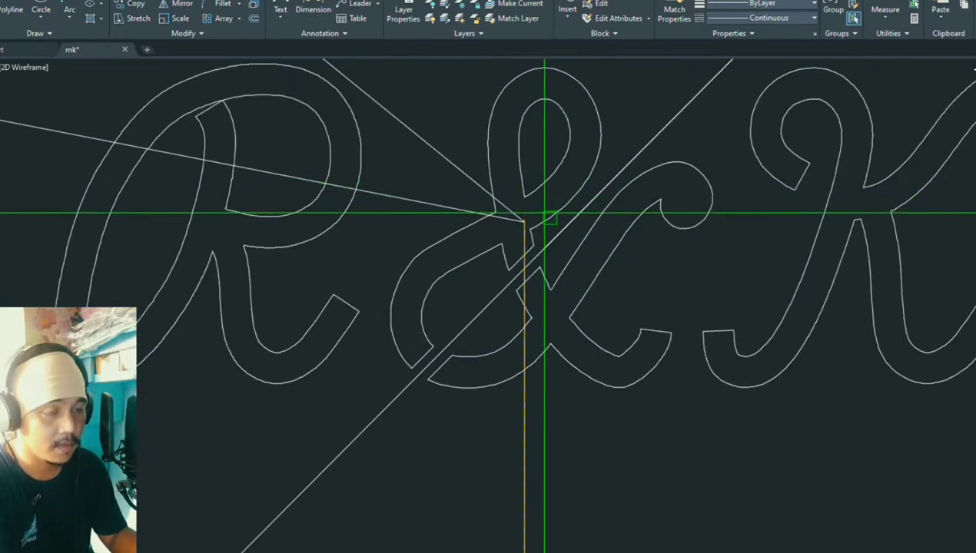
scroll(524, 214, down, 4)
scroll(525, 220, up, 4)
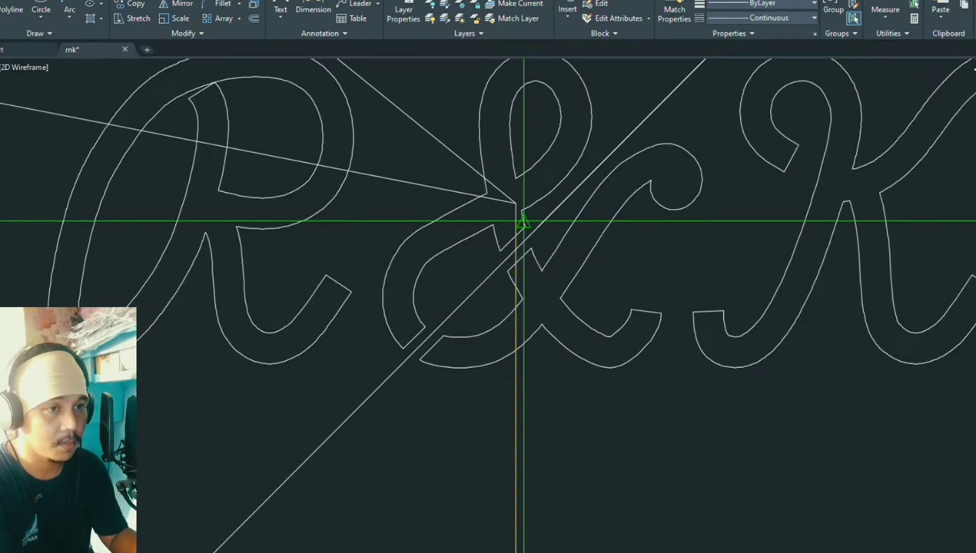
click(517, 203)
scroll(498, 160, down, 5)
scroll(503, 176, up, 3)
scroll(512, 206, down, 5)
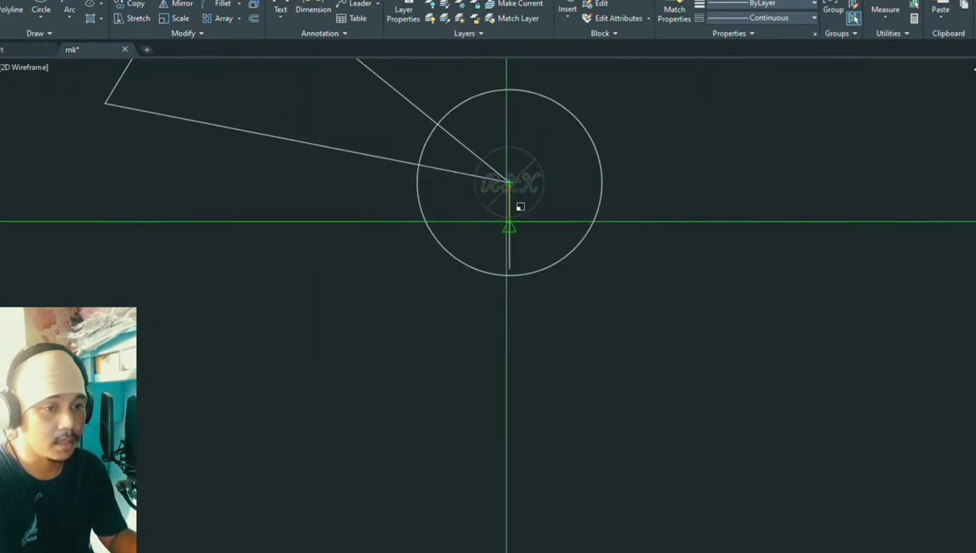
scroll(508, 221, up, 3)
scroll(521, 437, up, 6)
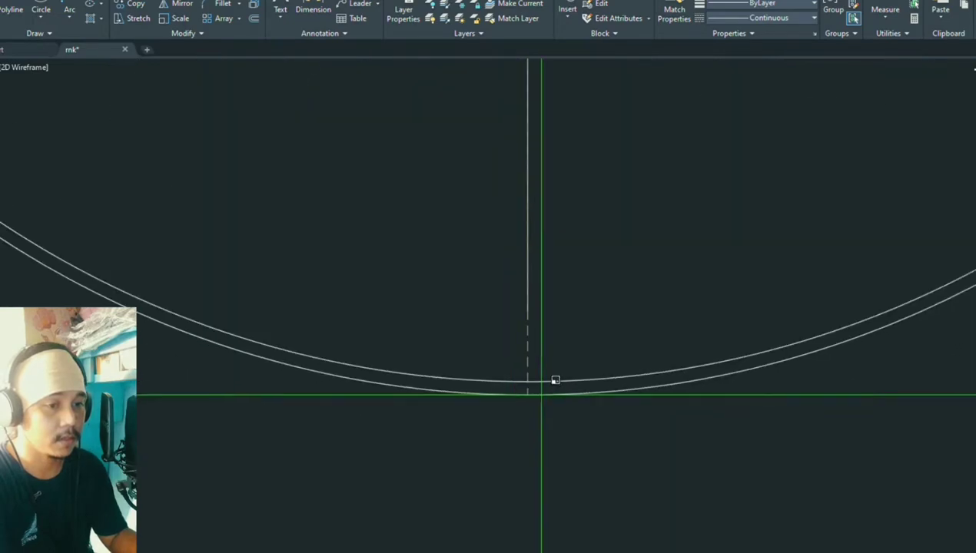
scroll(491, 292, down, 7)
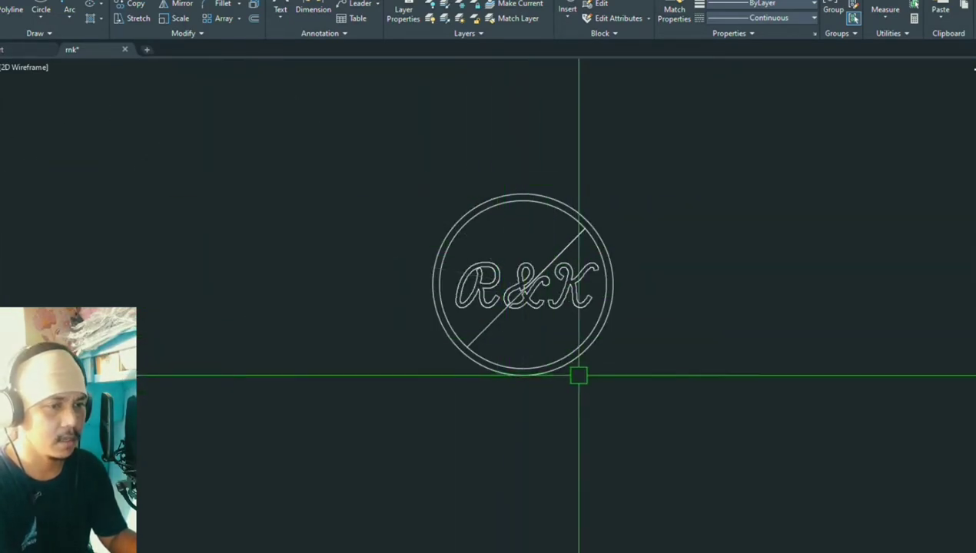
Step: Enlarge the outer circle around its centre to about 2.3 times the radius of the inner logo circle
click(615, 275)
click(613, 285)
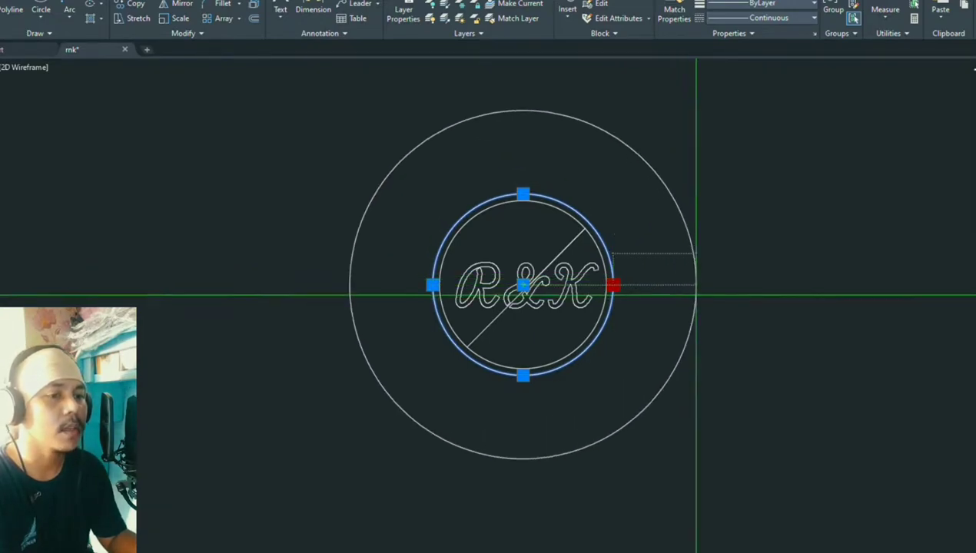
click(722, 273)
click(718, 281)
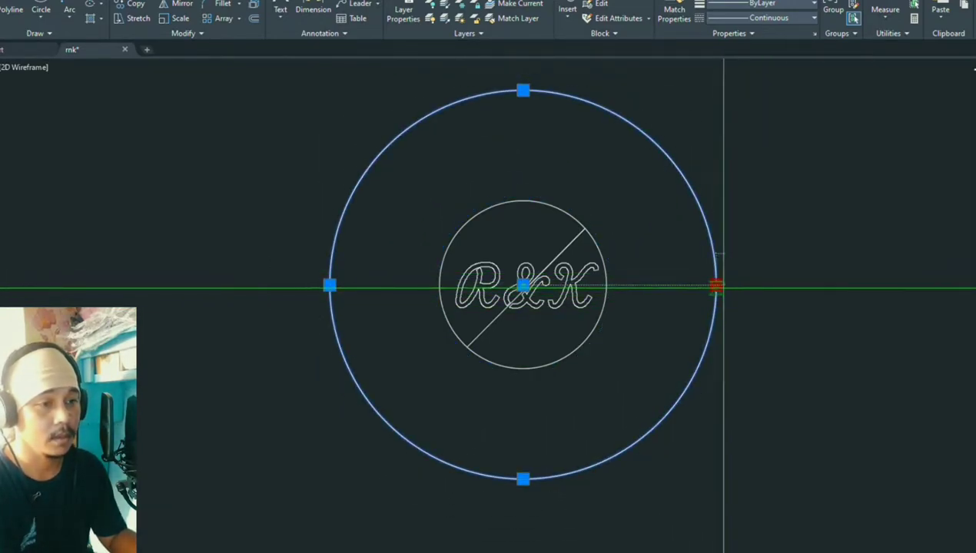
click(715, 283)
key(Escape)
key(Escape)
scroll(631, 323, down, 2)
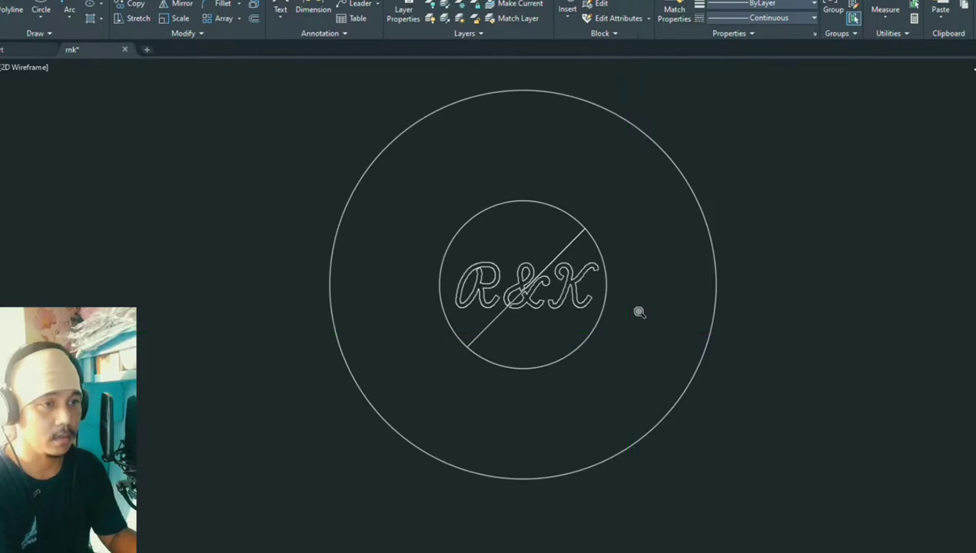
Step: Save the drawing containing the R&K logo and its two concentric circles
scroll(704, 167, up, 4)
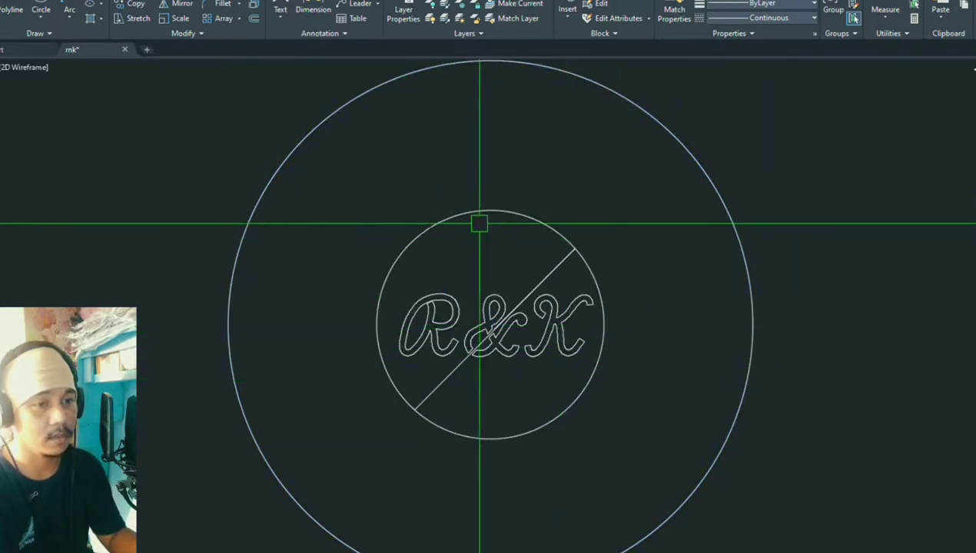
click(541, 283)
key(Escape)
scroll(555, 293, up, 1)
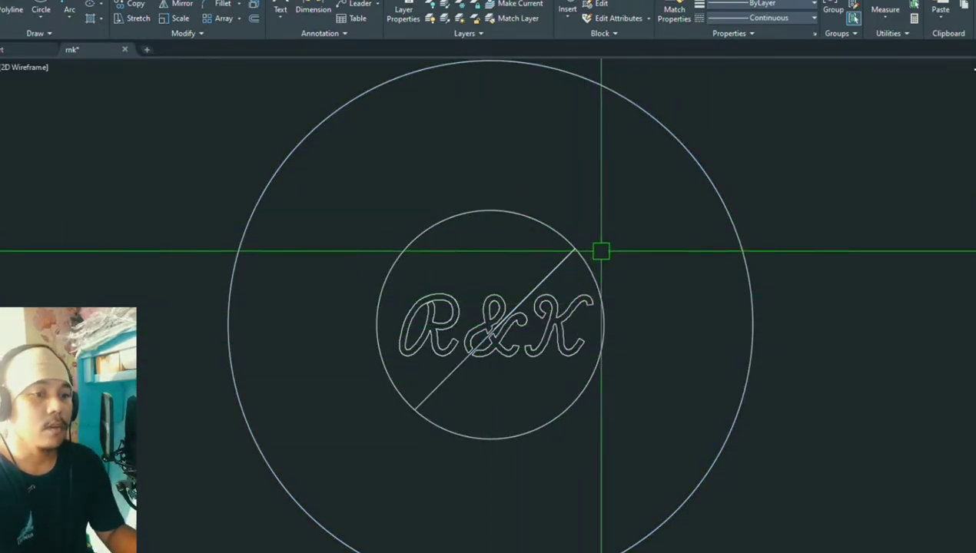
scroll(617, 240, down, 3)
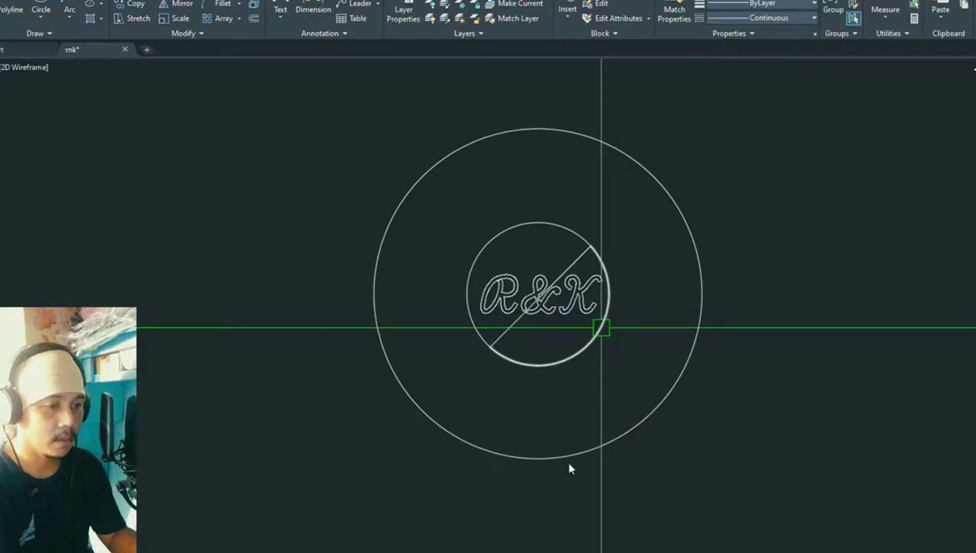
key(ctrl+s)
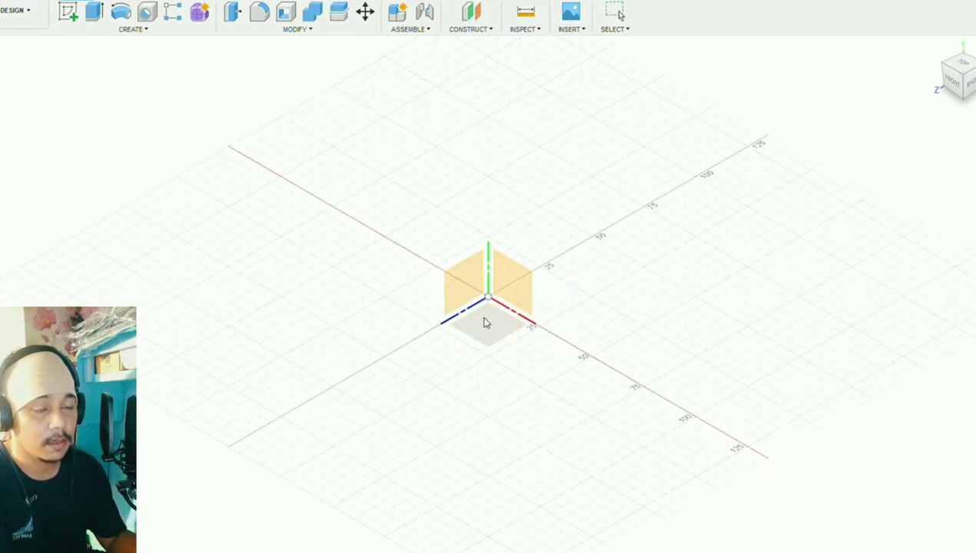
Step: Switch to Fusion 360 and insert the saved R&K drawing on the horizontal origin plane
scroll(473, 332, up, 3)
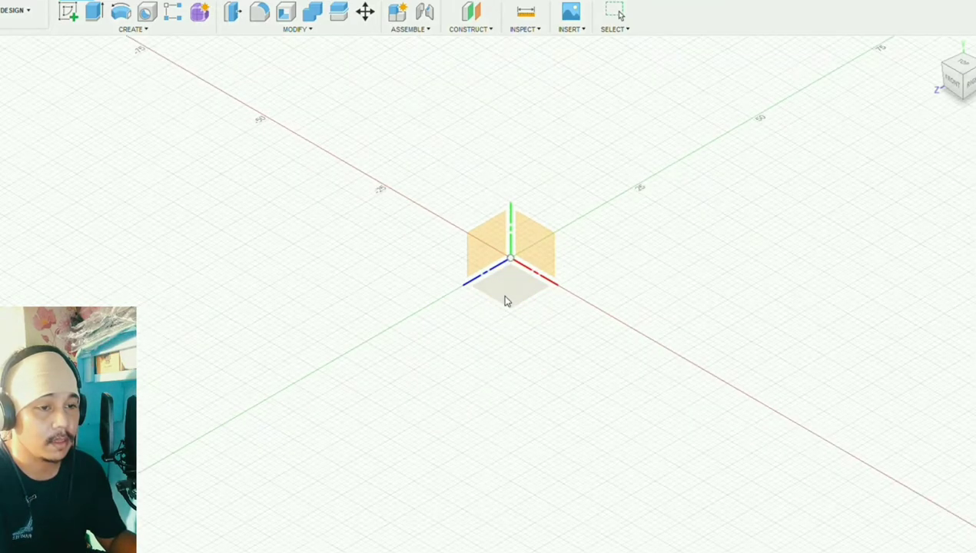
scroll(506, 299, down, 2)
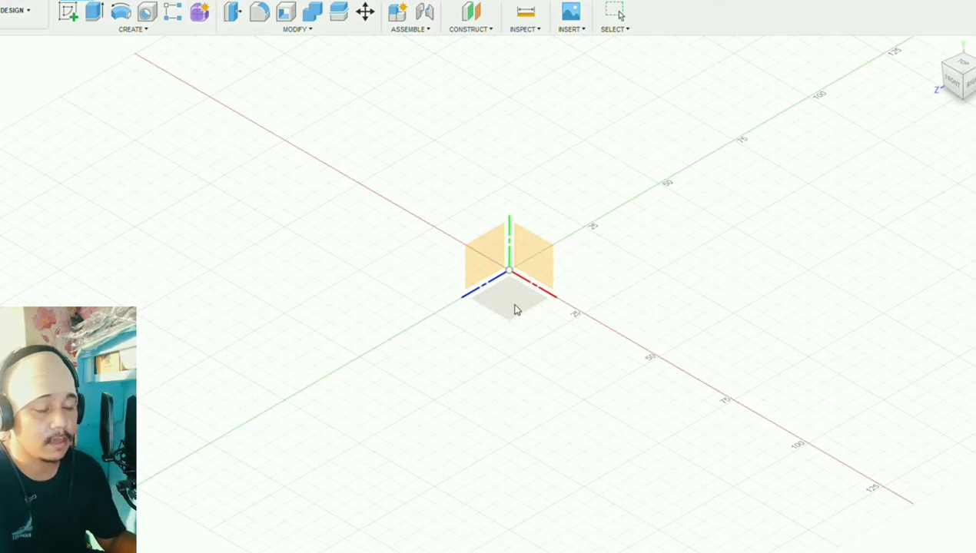
click(519, 286)
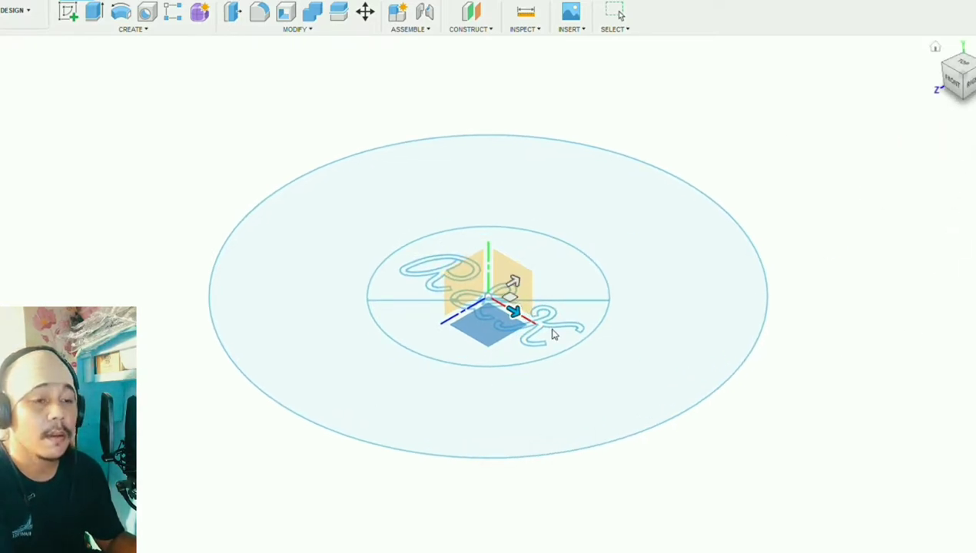
key(Return)
Step: Create an offset construction plane a short distance above the horizontal plane that carries the R&K drawing
scroll(523, 388, down, 3)
mouse_move(430, 532)
shift+middle_down()
mouse_move(475, 431)
mouse_move(477, 514)
mouse_move(495, 477)
mouse_move(496, 507)
shift+middle_up()
click(471, 12)
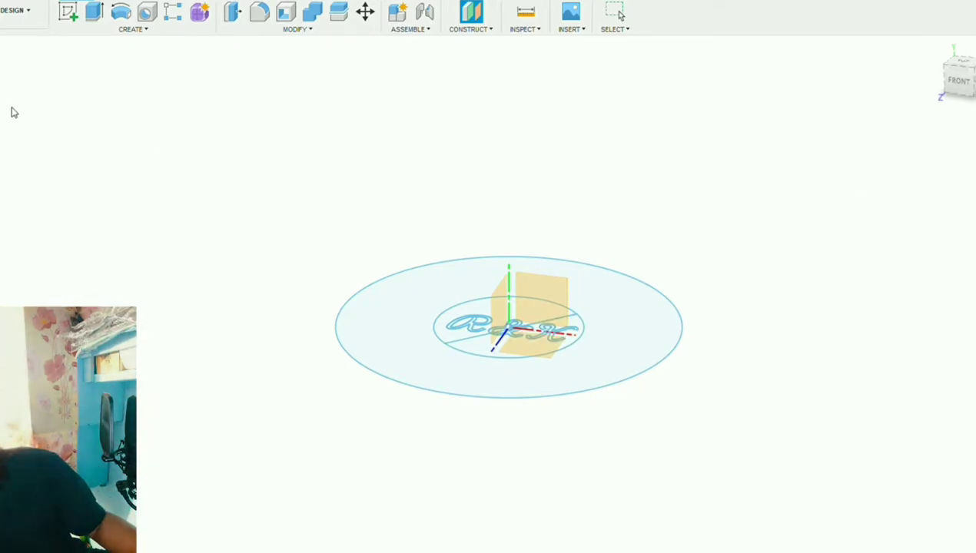
click(538, 348)
scroll(538, 349, up, 4)
click(954, 76)
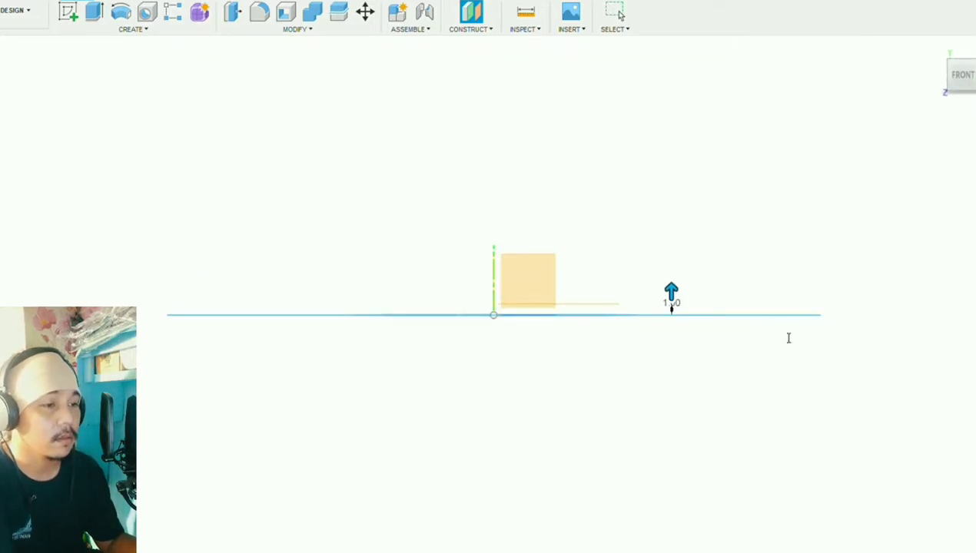
key(Escape)
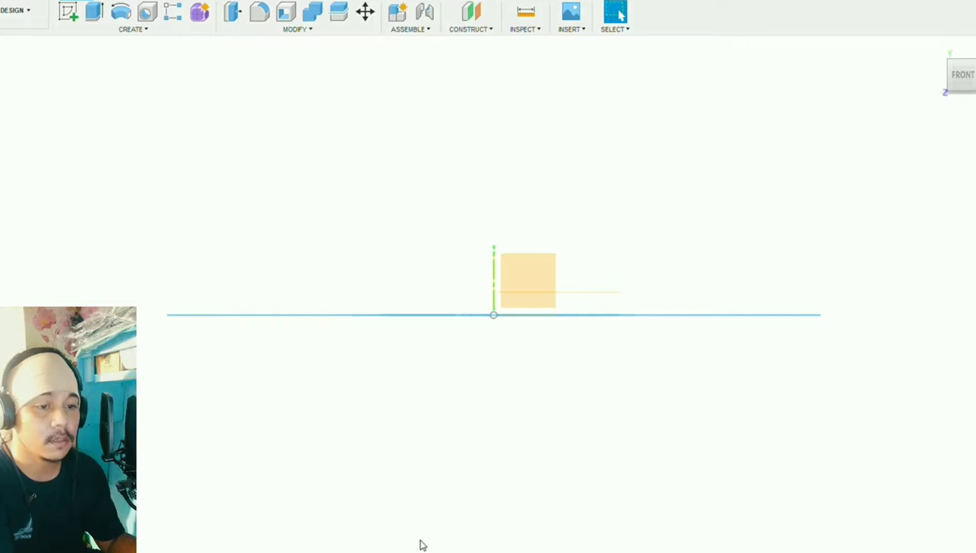
Step: Sketch a 28 mm diameter circle centred on the origin on the offset plane and finish the sketch
shift+middle_drag(465, 390, 508, 322)
scroll(482, 206, down, 3)
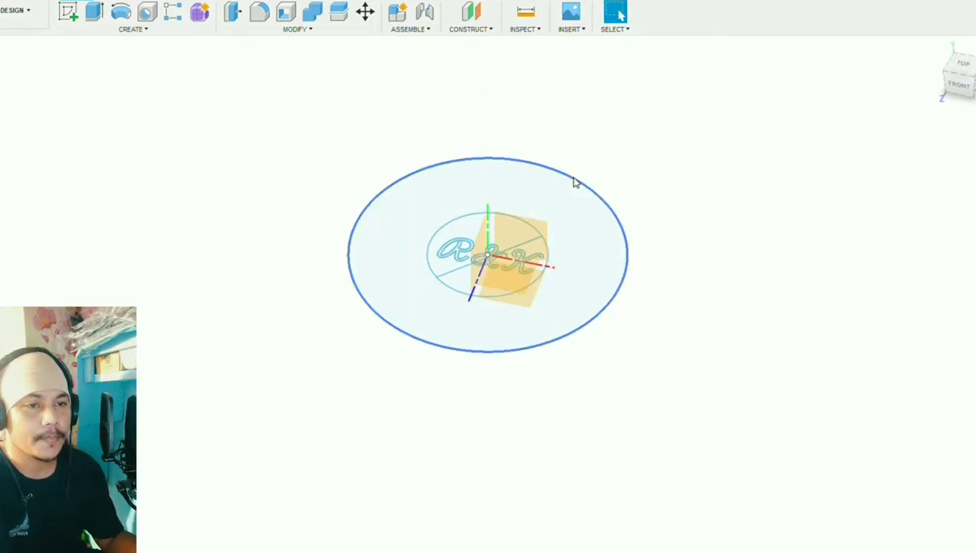
click(576, 182)
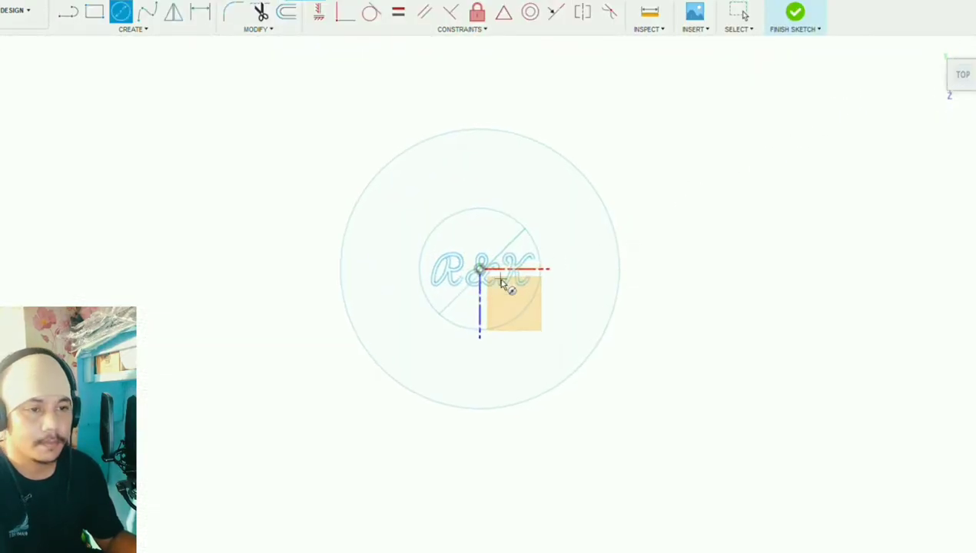
click(480, 269)
scroll(569, 288, up, 2)
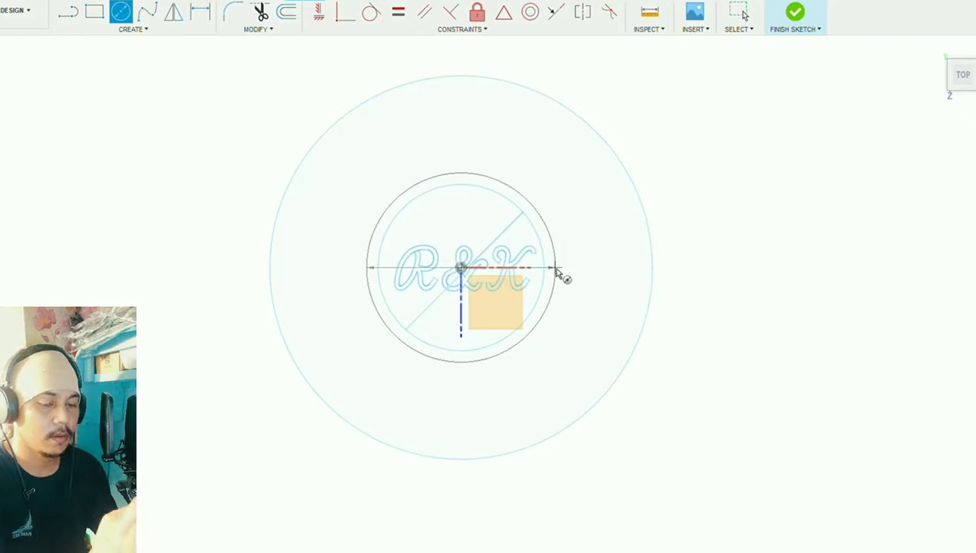
click(556, 271)
key(Escape)
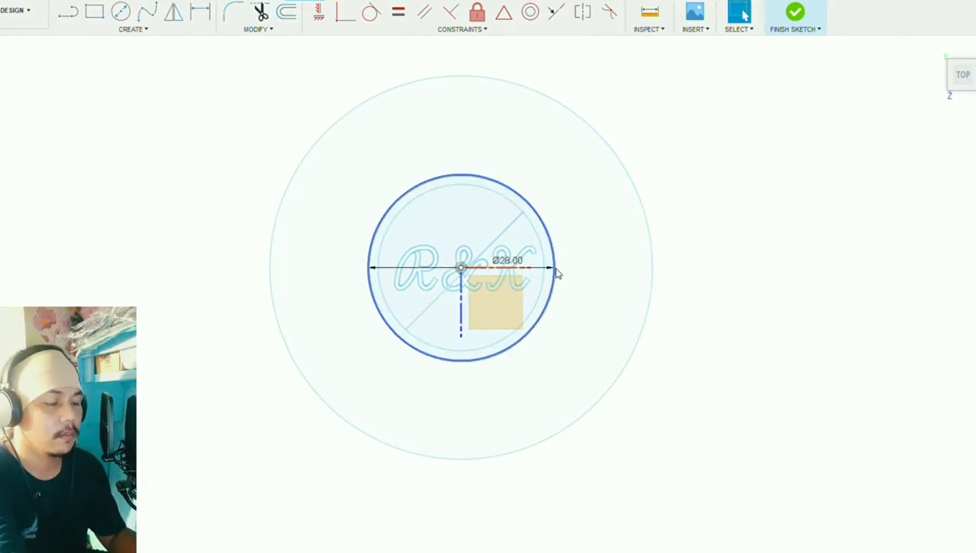
scroll(554, 276, down, 1)
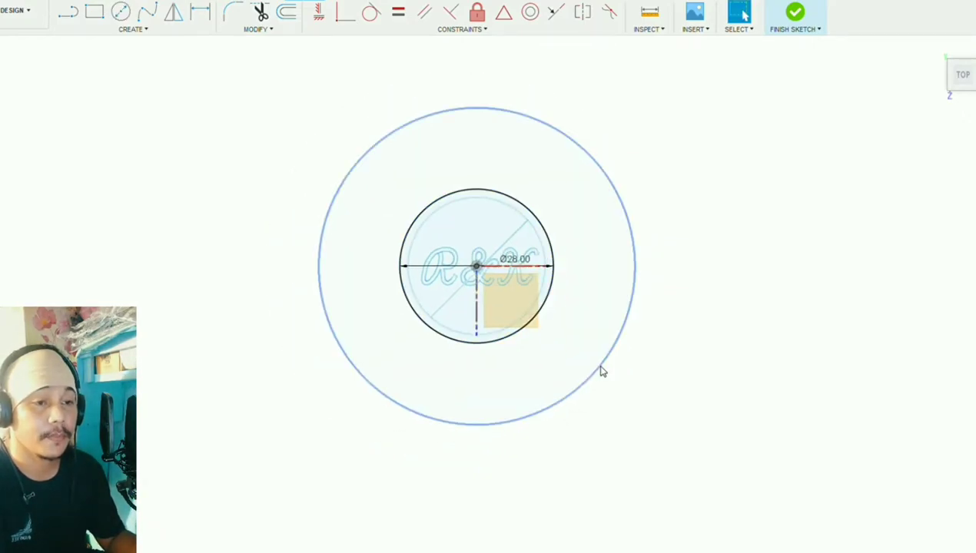
right_drag(633, 433, 347, 536)
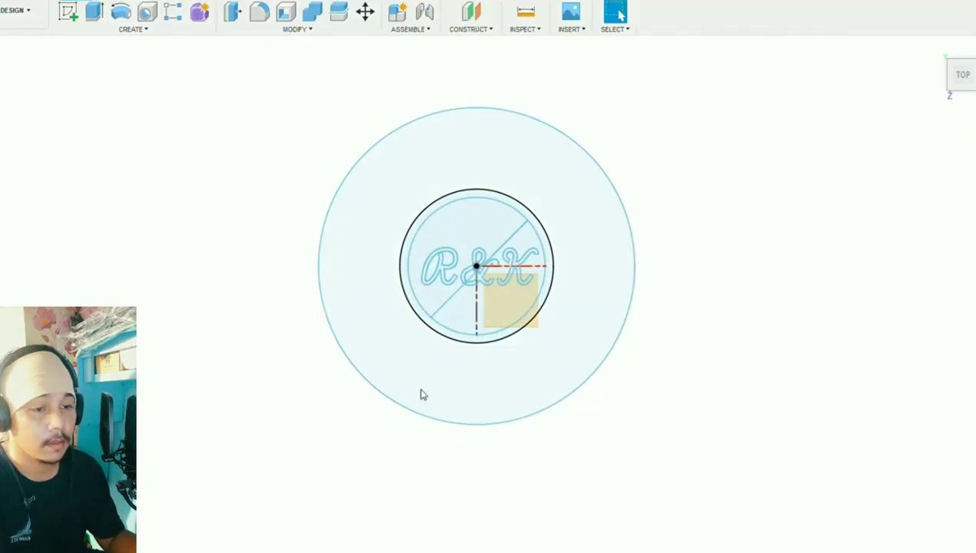
Step: Extrude the 28 mm circle upward from the offset plane into a solid disc about 7 mm high
click(100, 17)
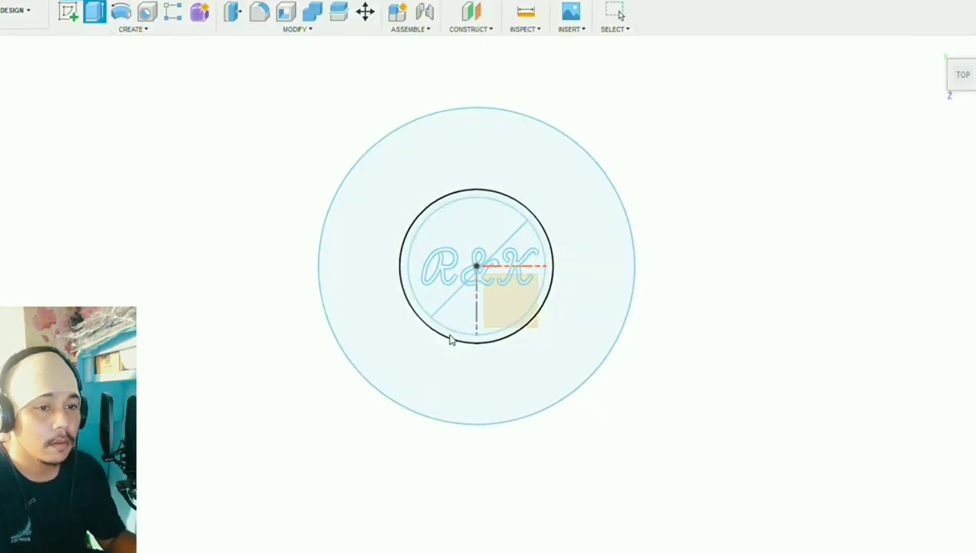
click(451, 341)
key(e)
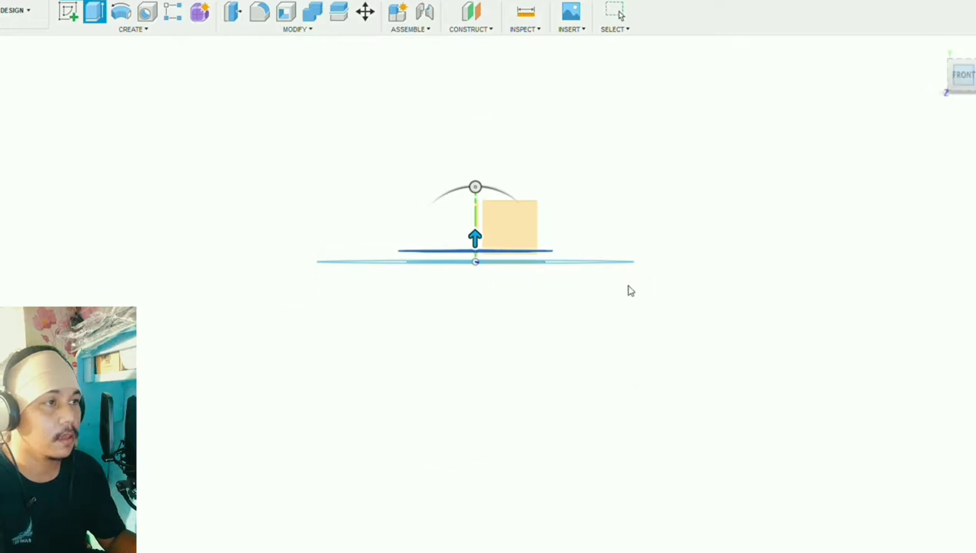
drag(477, 238, 487, 219)
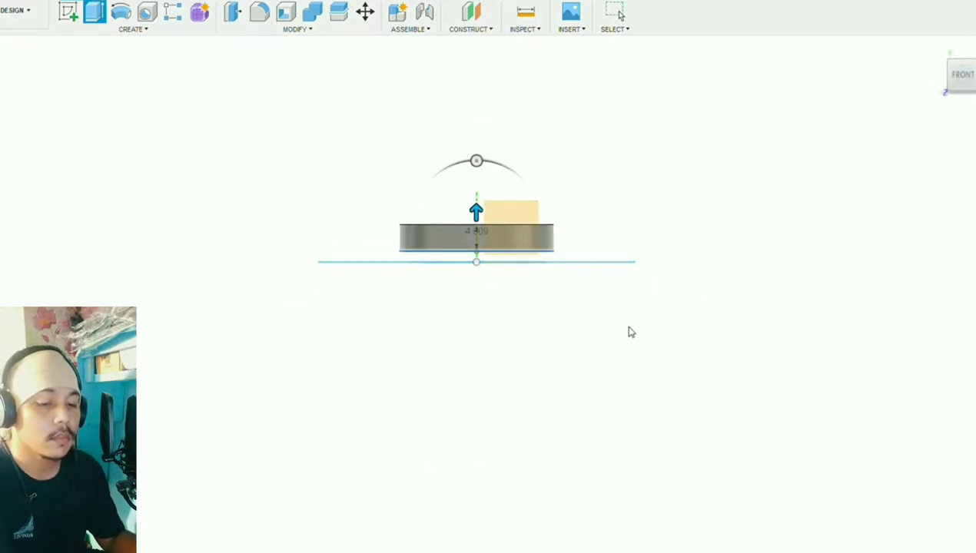
text(4.5)
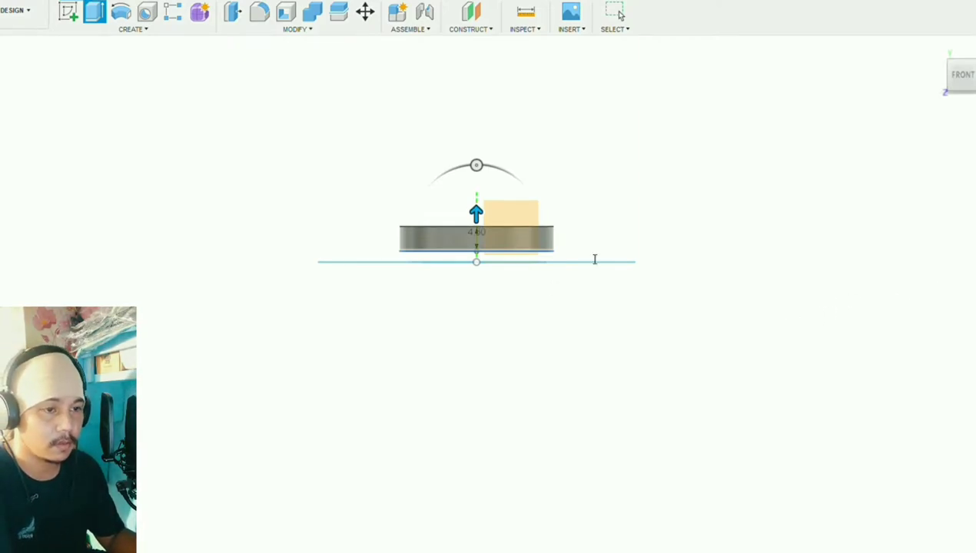
text(5)
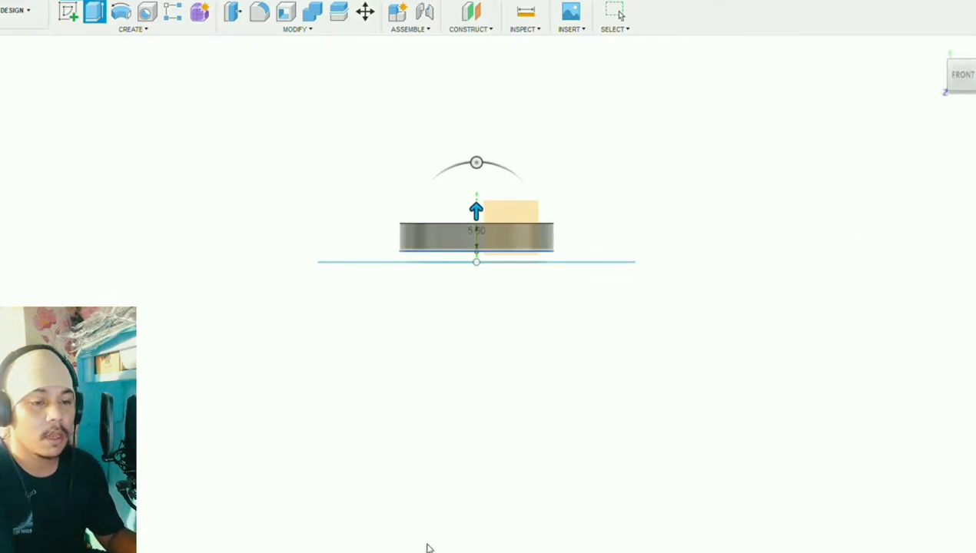
shift+middle_drag(468, 308, 486, 365)
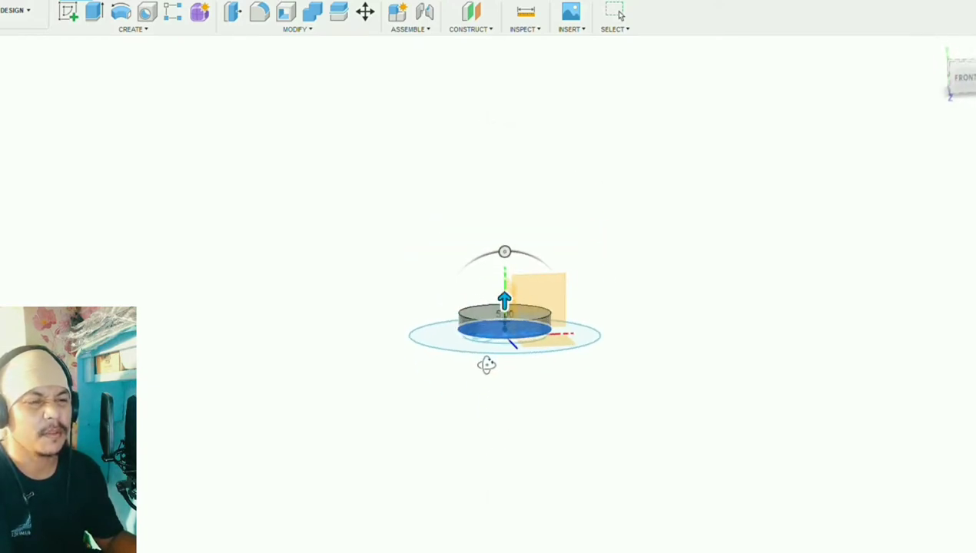
scroll(518, 317, up, 3)
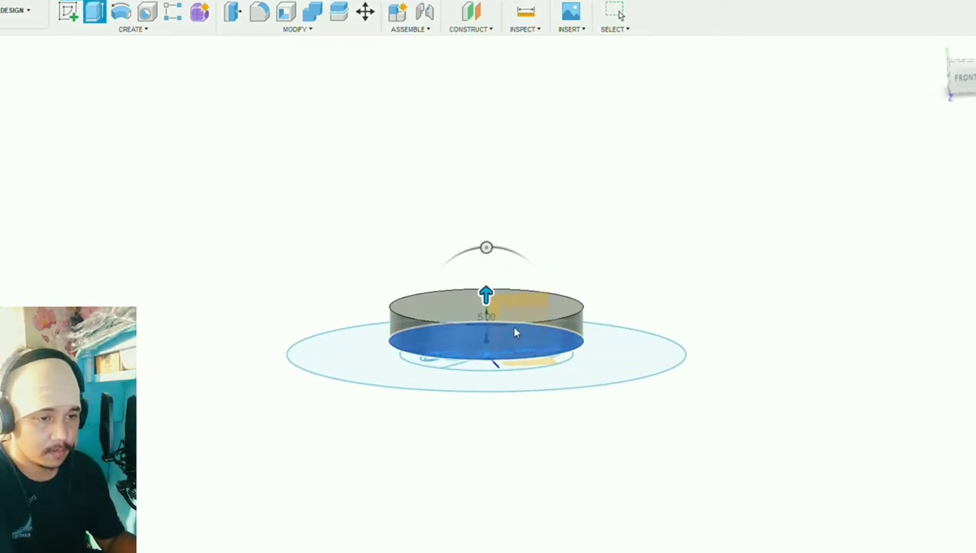
scroll(510, 324, down, 2)
click(960, 77)
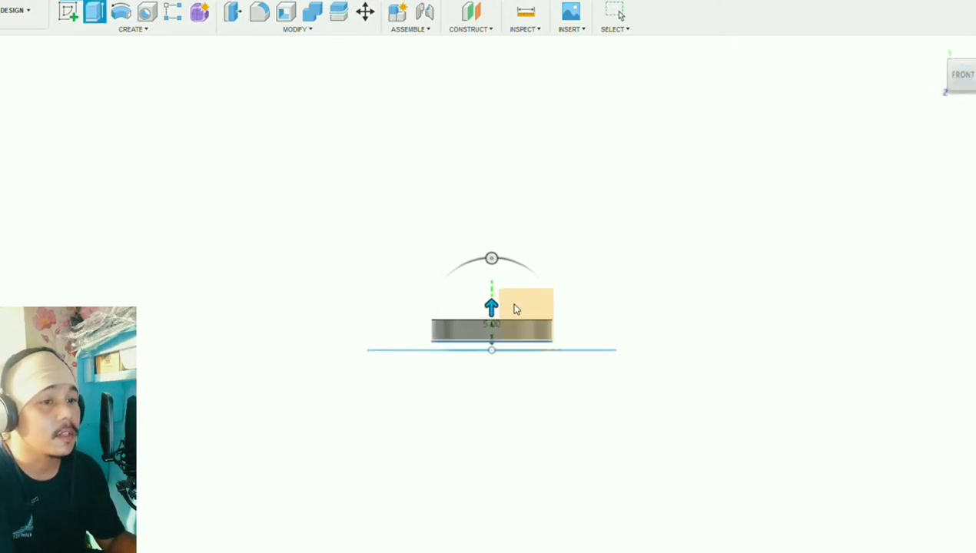
mouse_move(507, 314)
mouse_down()
mouse_move(500, 338)
mouse_move(501, 292)
mouse_move(505, 302)
mouse_up()
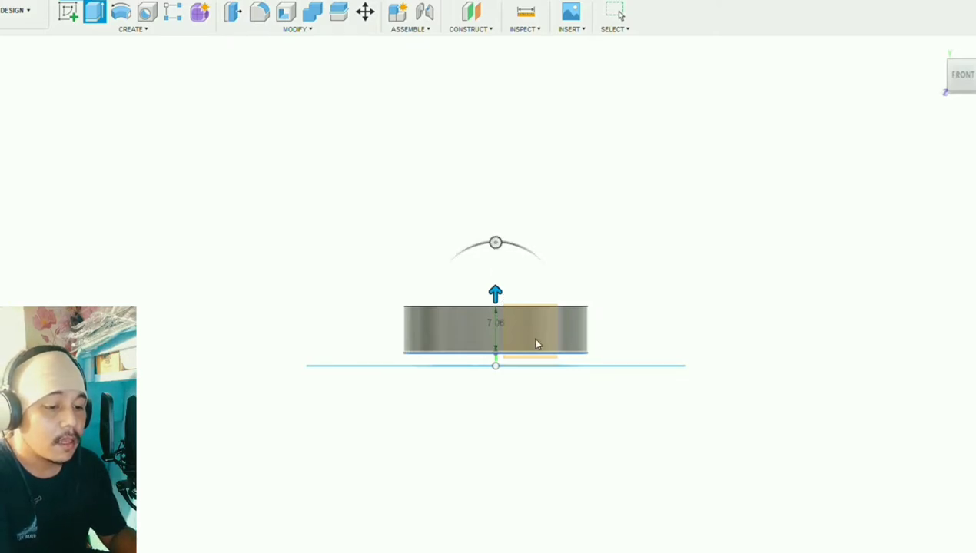
key(Return)
Step: Chamfer the disc's top circular edge with a wide bevel that leaves only a narrow vertical rim at the base
shift+middle_drag(492, 338, 505, 396)
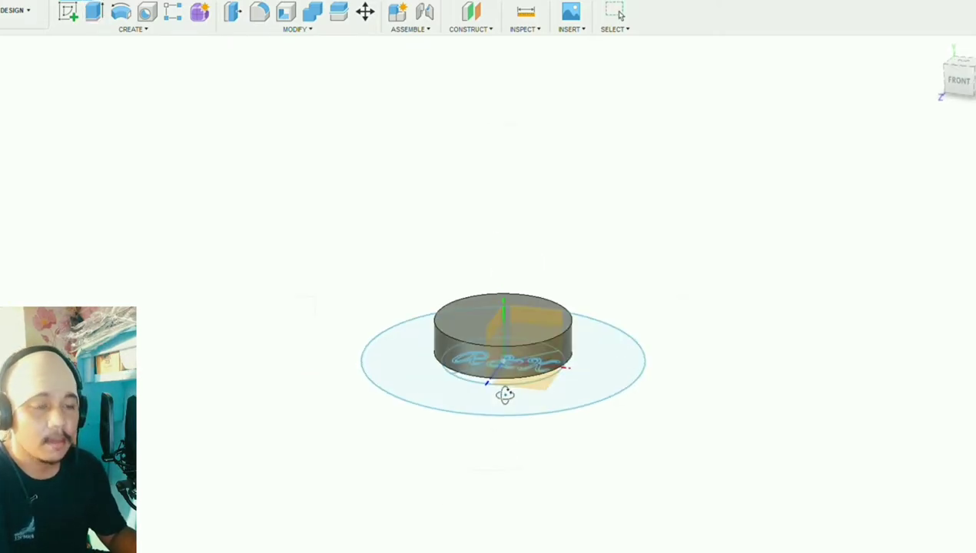
click(282, 28)
click(249, 68)
click(464, 342)
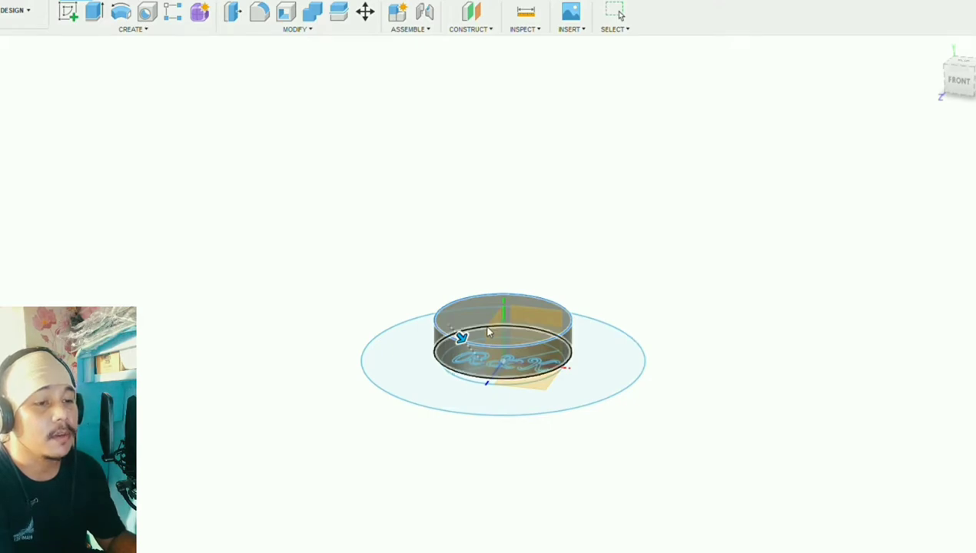
scroll(488, 332, up, 2)
drag(455, 342, 469, 360)
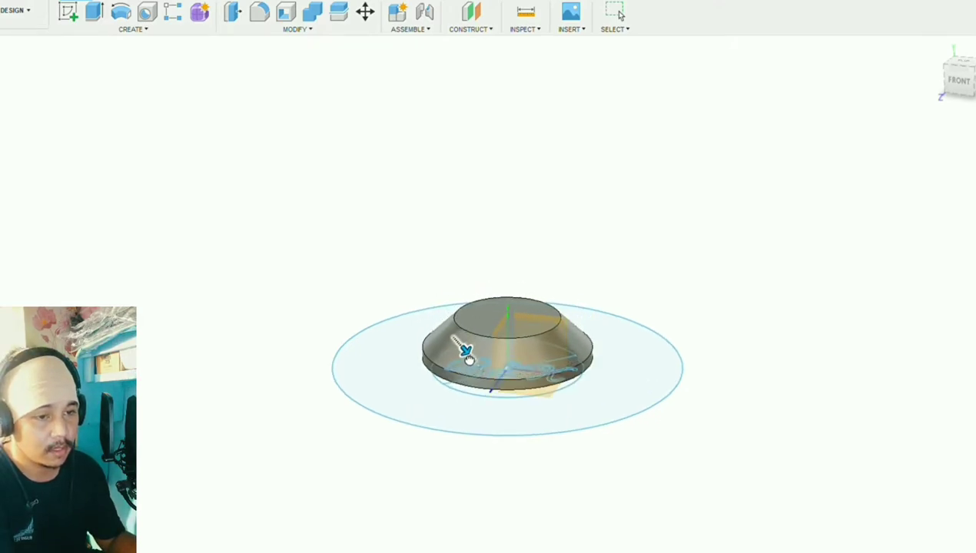
Step: Inspect the chamfered profile from the front and at an angle, and accept the chamfer
click(959, 80)
scroll(469, 338, up, 3)
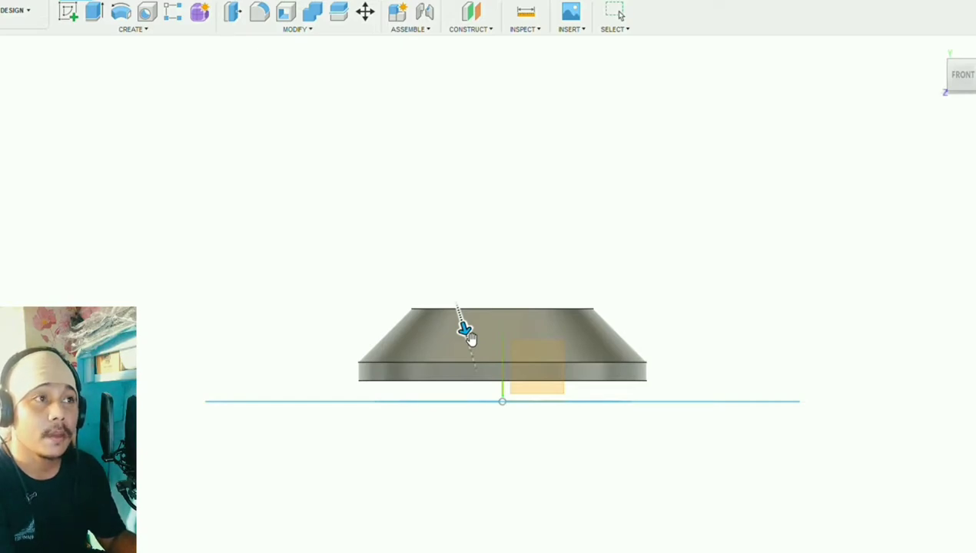
scroll(460, 326, down, 3)
scroll(447, 330, up, 2)
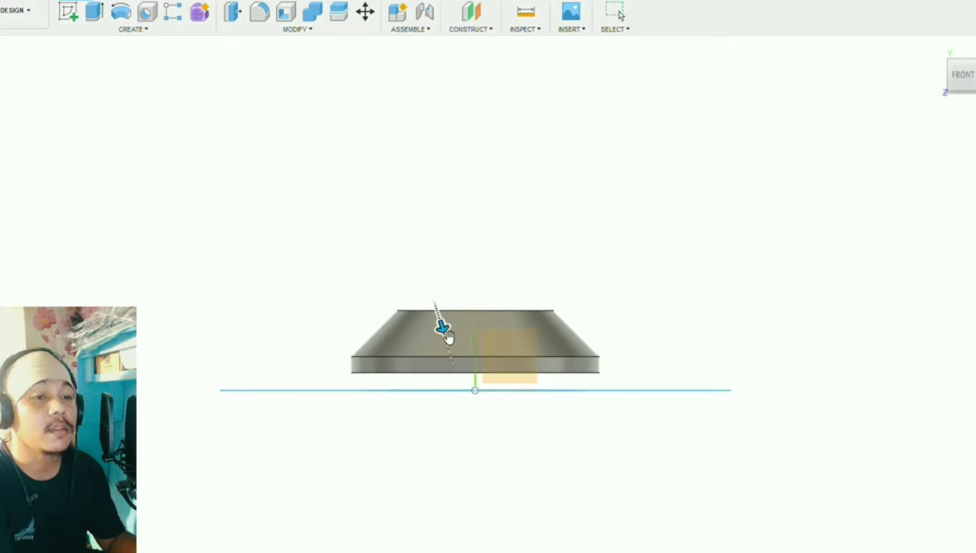
scroll(502, 295, down, 2)
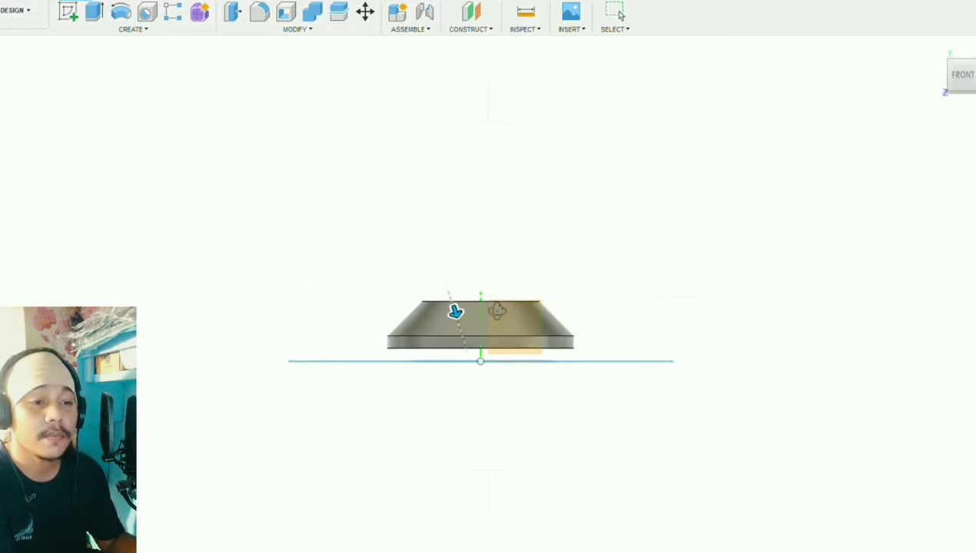
scroll(496, 311, up, 4)
scroll(498, 311, down, 3)
scroll(498, 312, up, 2)
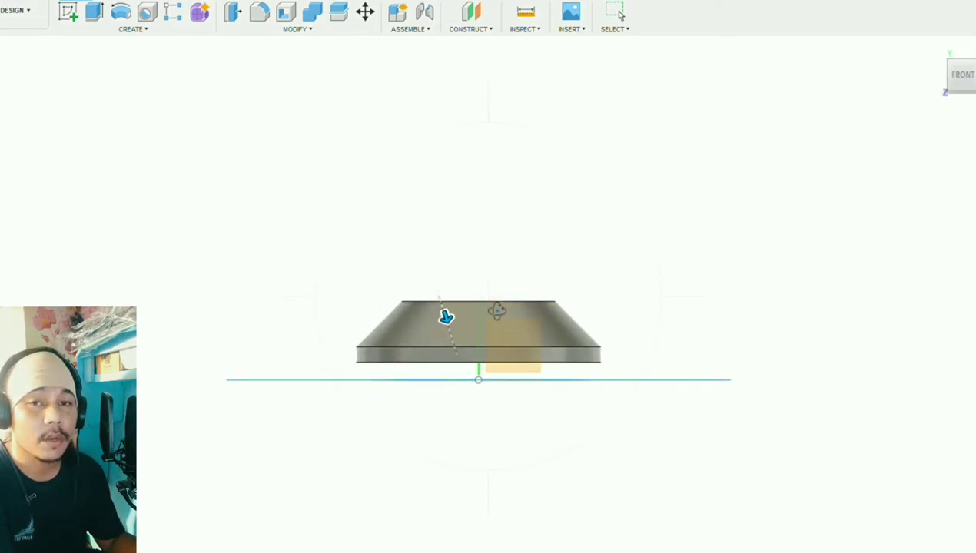
shift+middle_drag(497, 311, 528, 258)
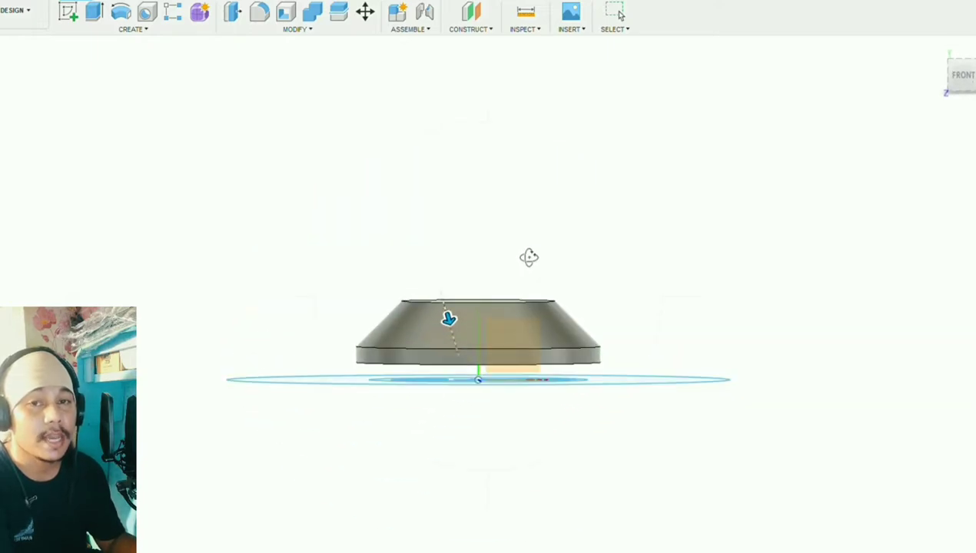
click(959, 76)
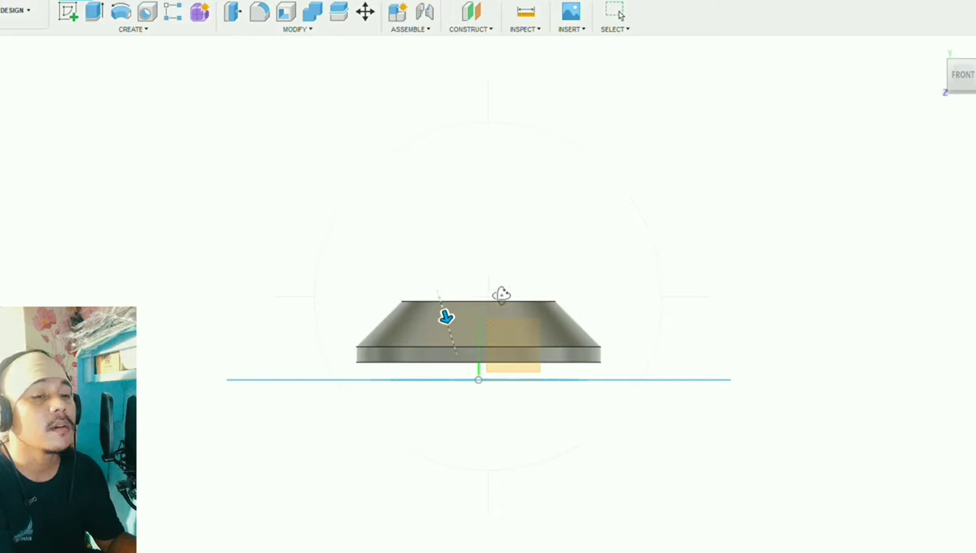
shift+middle_drag(501, 292, 466, 306)
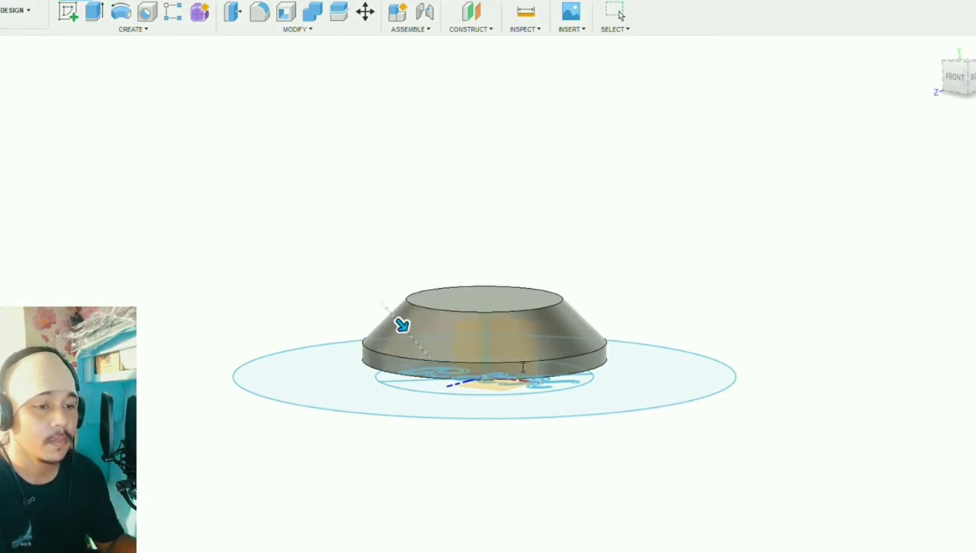
key(Return)
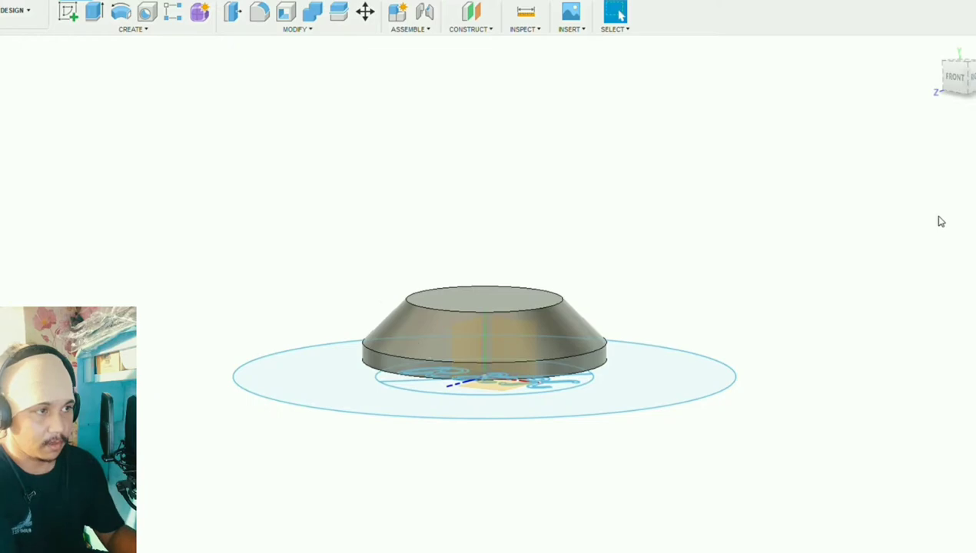
Step: Extrude the flat circular top face of the chamfered base upward by 4 mm
shift+middle_drag(428, 538, 500, 434)
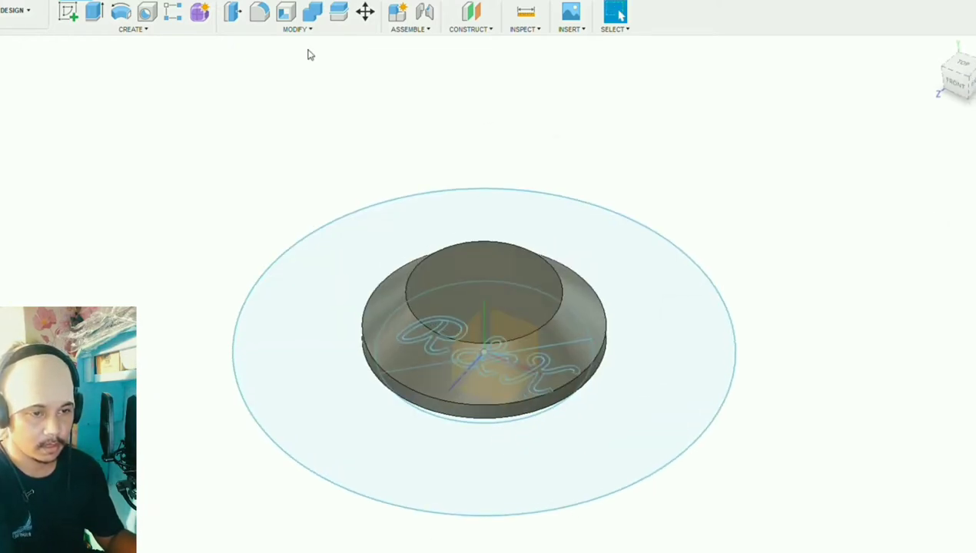
click(96, 12)
click(463, 256)
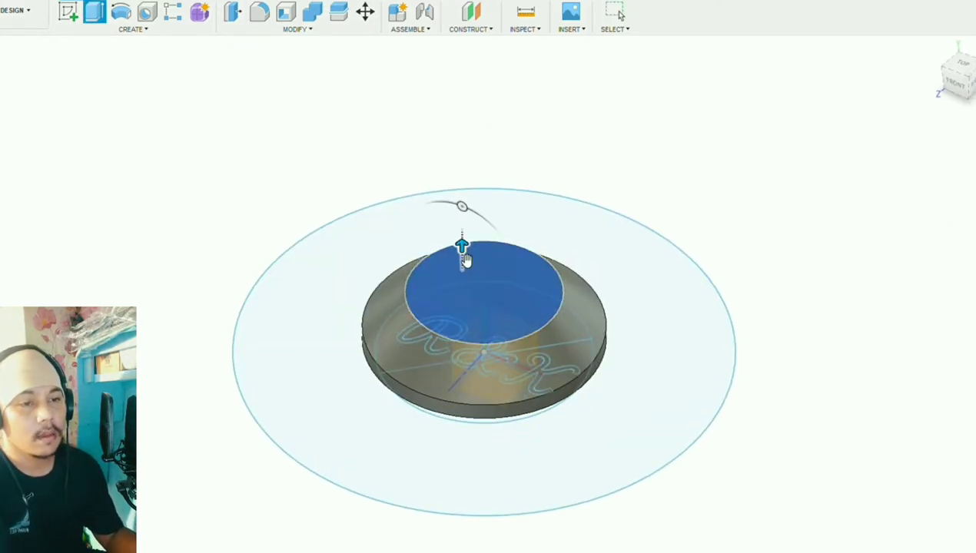
drag(463, 253, 462, 221)
click(954, 83)
mouse_move(444, 256)
mouse_down()
mouse_move(447, 268)
mouse_move(445, 260)
mouse_up()
text(3)
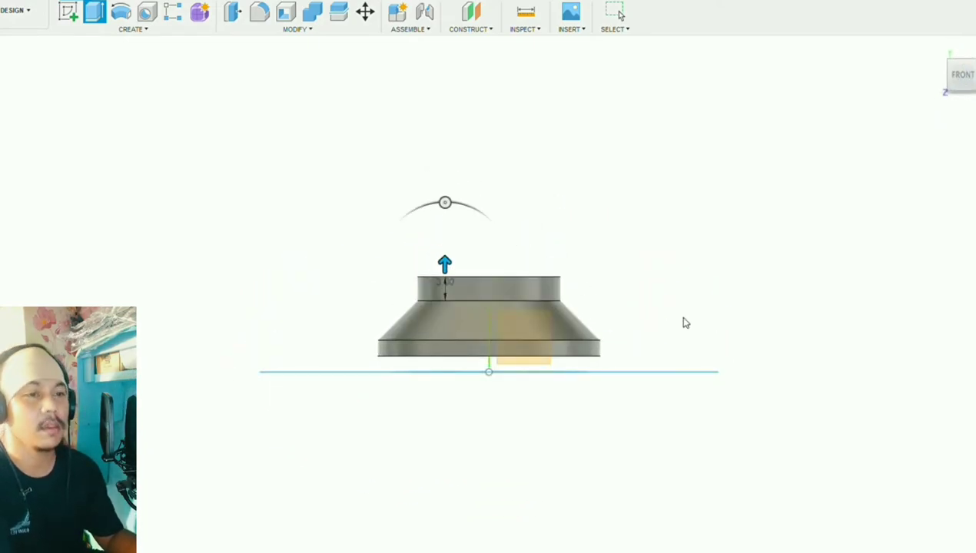
text(40)
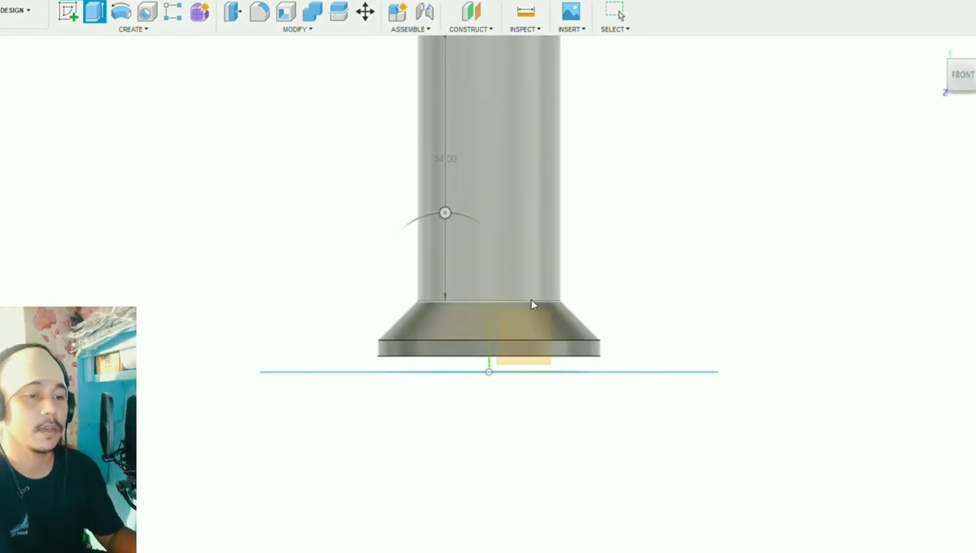
key(BackSpace)
key(Return)
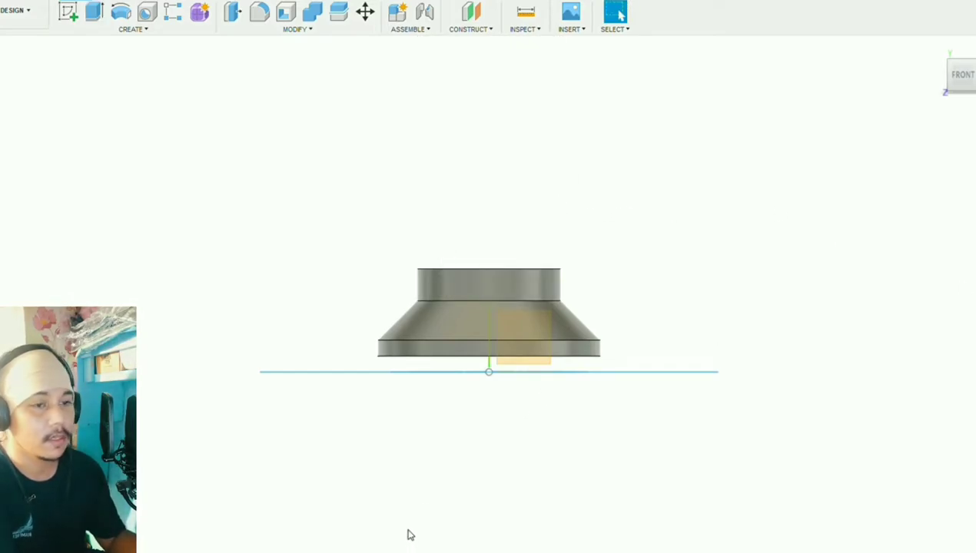
Step: Chamfer the top circular edge of the upper cylinder, leaving a thin vertical band above the lower bevel
shift+middle_drag(475, 403, 431, 423)
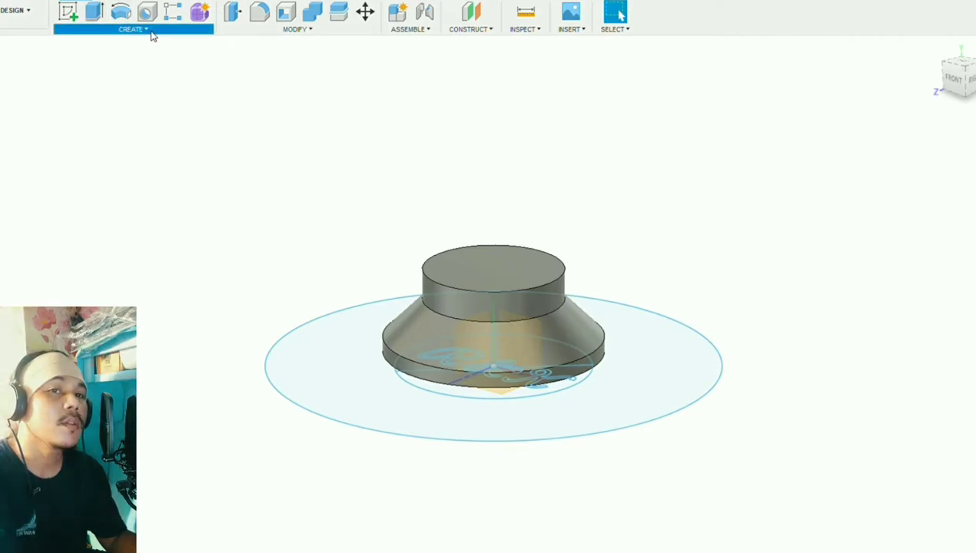
key(f)
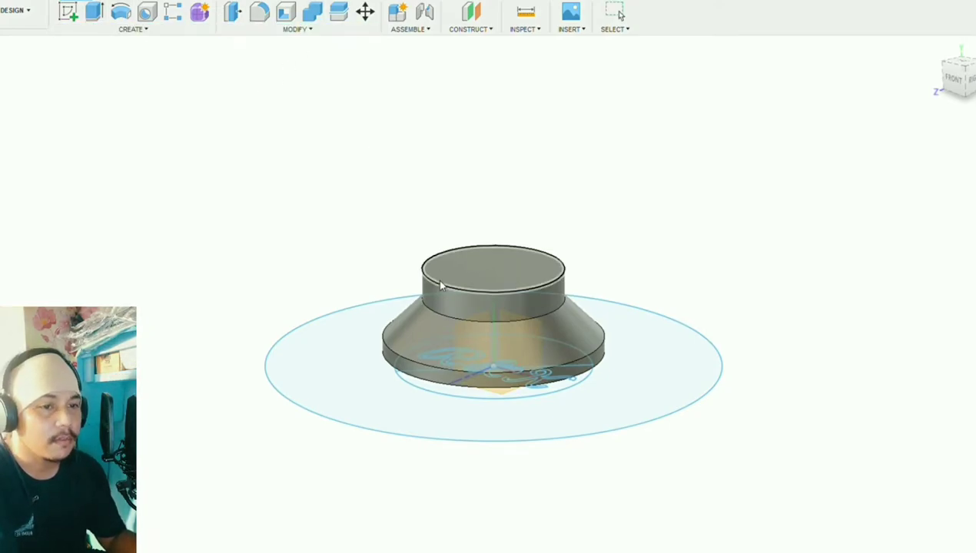
click(438, 284)
scroll(452, 290, up, 1)
drag(435, 282, 446, 287)
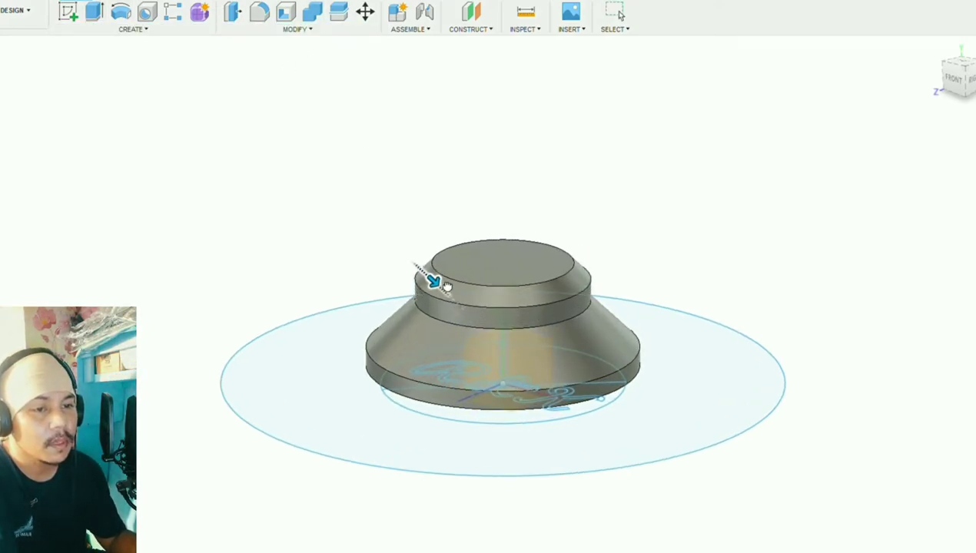
scroll(560, 229, down, 2)
shift+middle_drag(560, 230, 548, 308)
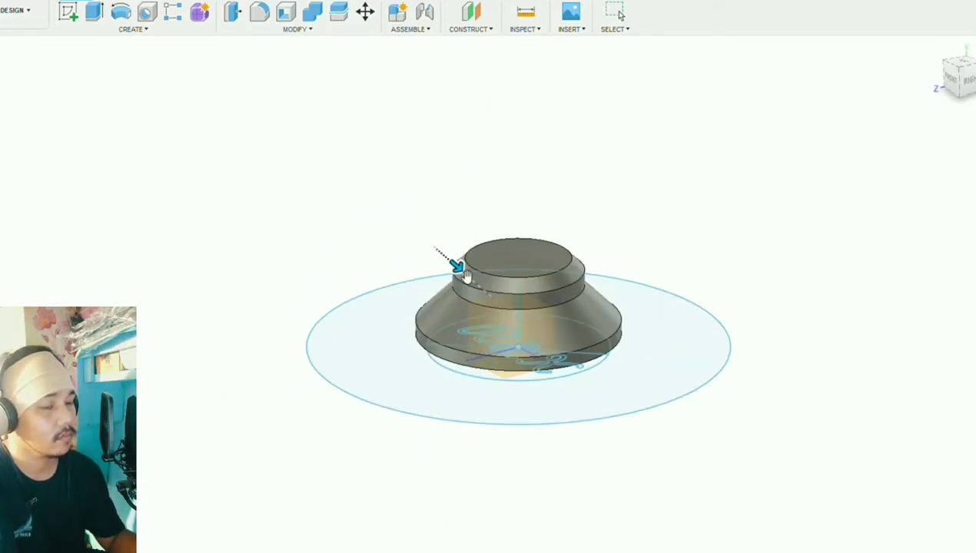
drag(466, 280, 467, 277)
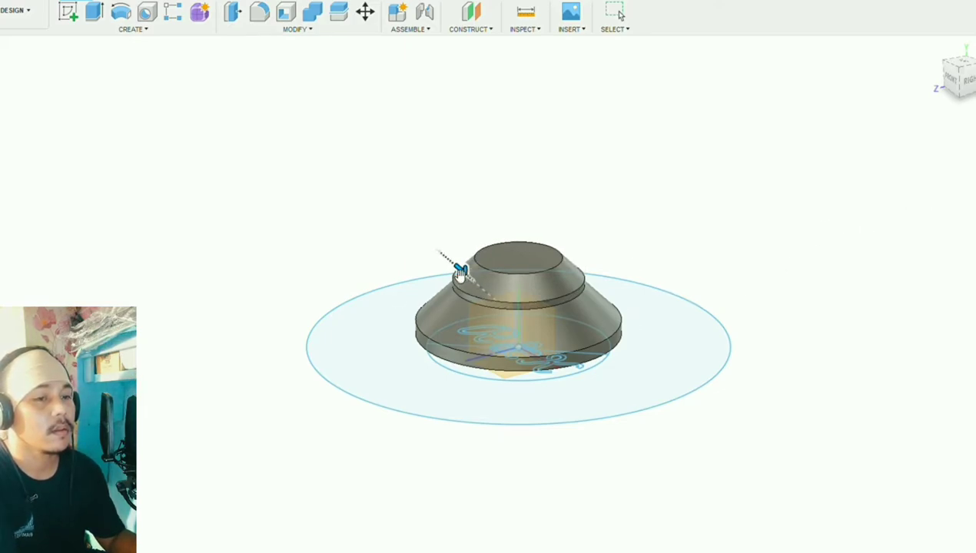
key(Escape)
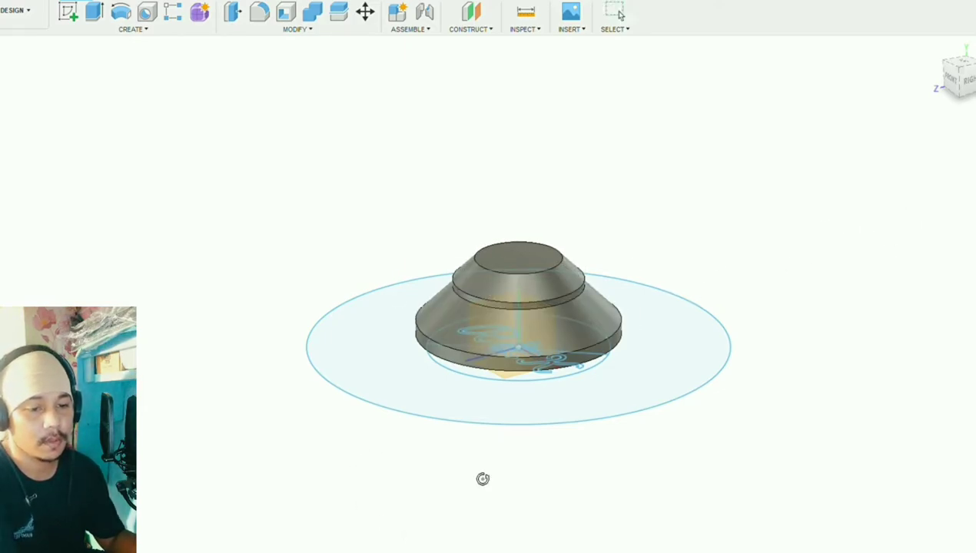
Step: Measure the circular edge of the model's topmost flat face
shift+middle_drag(553, 378, 600, 392)
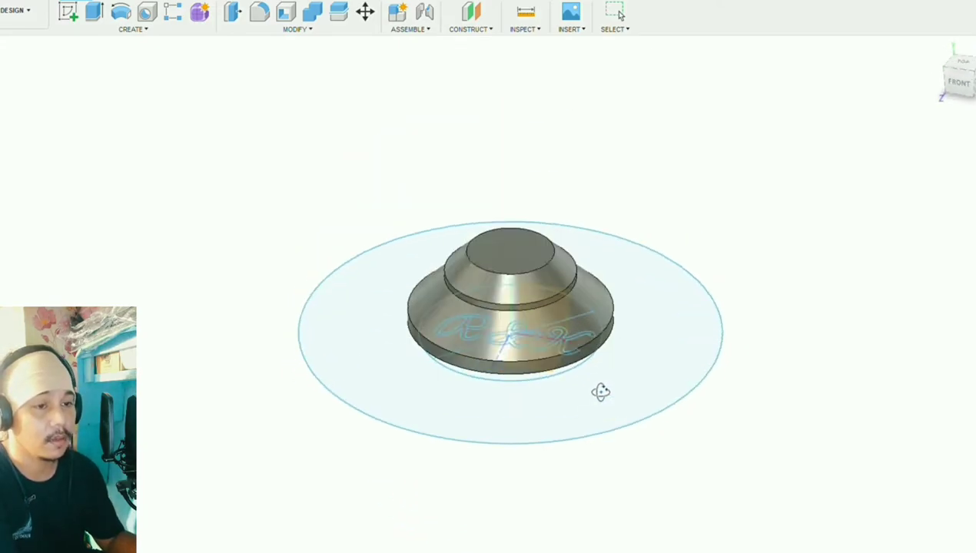
scroll(484, 192, up, 3)
click(525, 12)
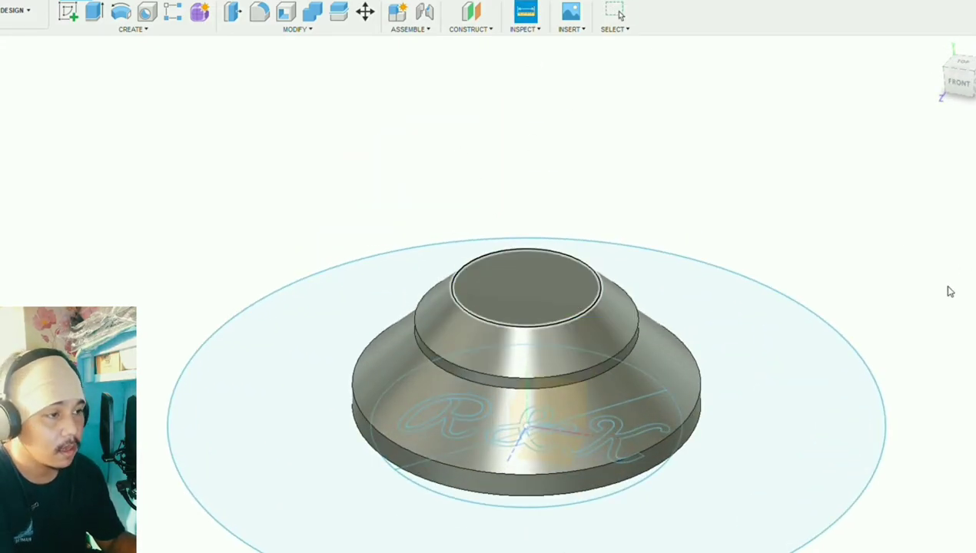
click(496, 255)
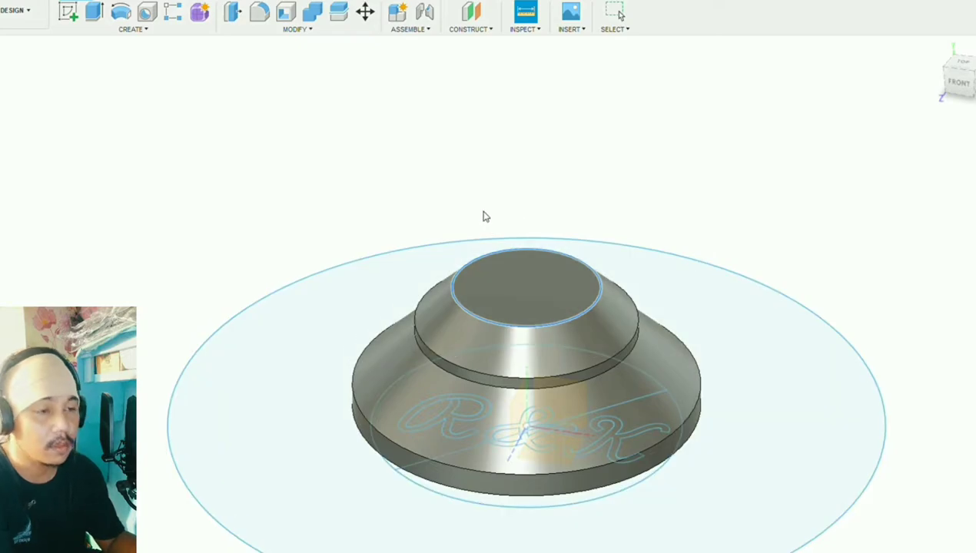
key(Escape)
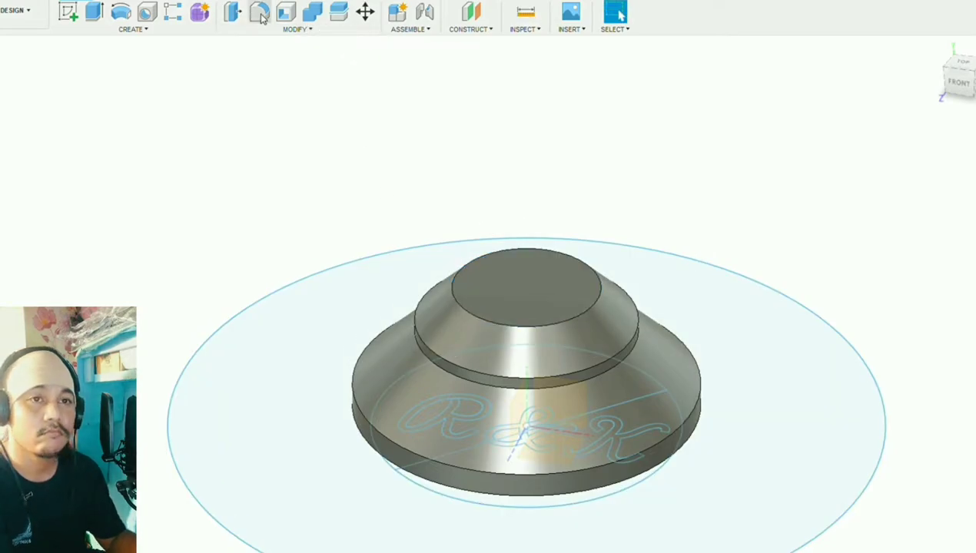
Step: Measure the circular edge at the base of the upper chamfer
click(524, 11)
scroll(365, 161, down, 3)
scroll(456, 246, up, 4)
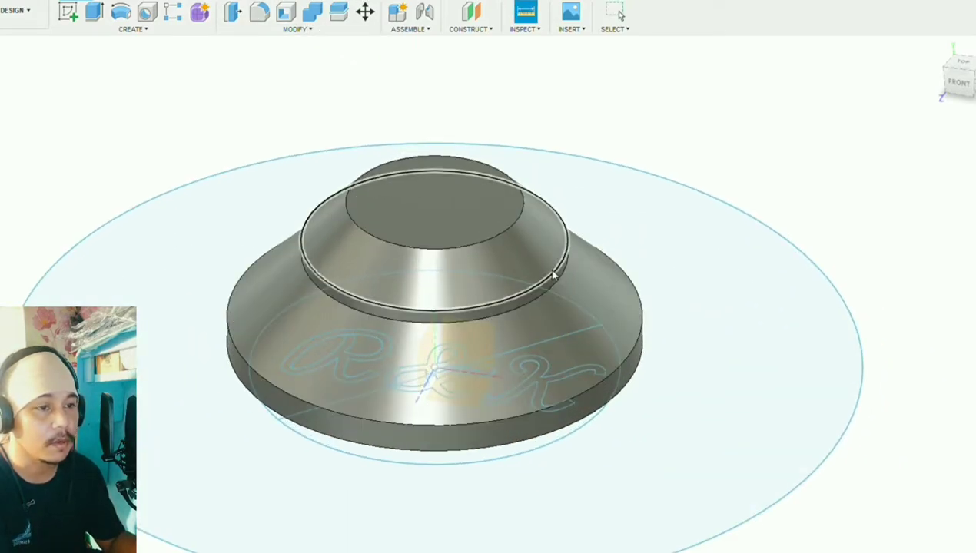
click(555, 277)
key(Escape)
scroll(612, 251, down, 1)
scroll(584, 238, down, 3)
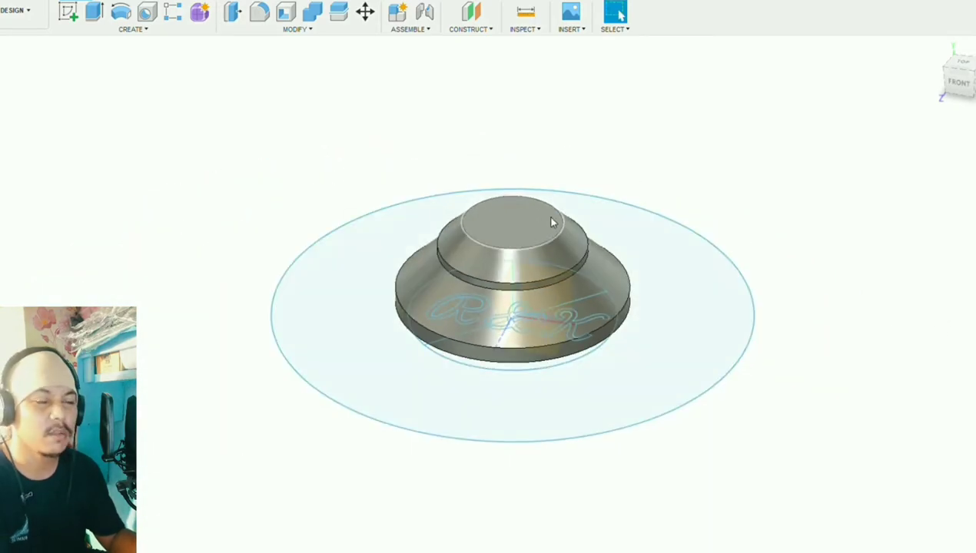
Step: Remove the chamfer from the upper cylinder and set its extrusion height to 30 mm
double_click(131, 544)
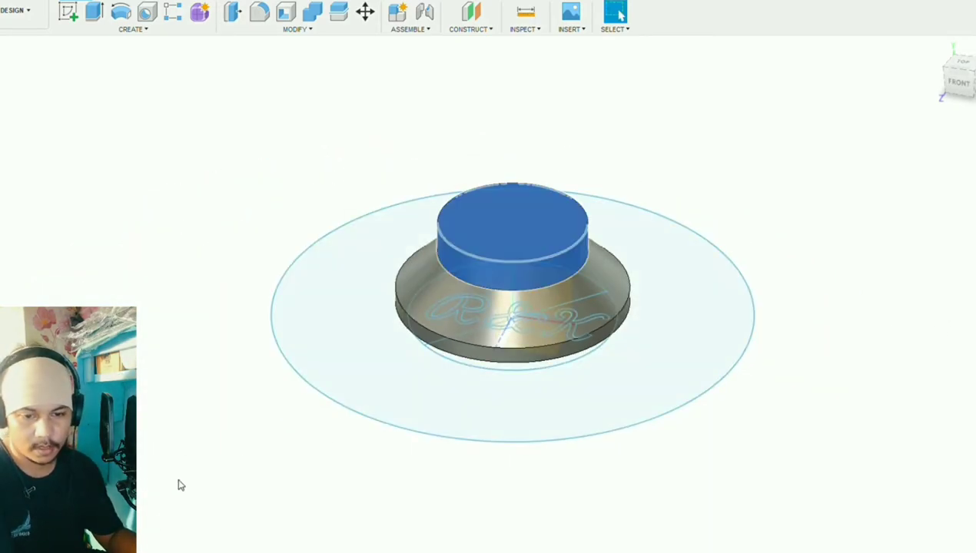
scroll(543, 342, down, 3)
drag(539, 268, 558, 155)
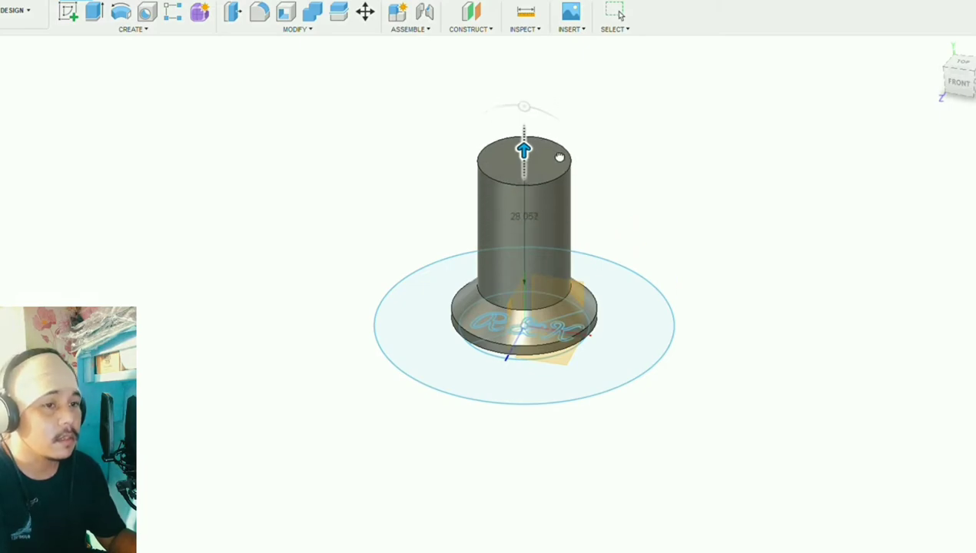
click(959, 82)
drag(498, 204, 499, 191)
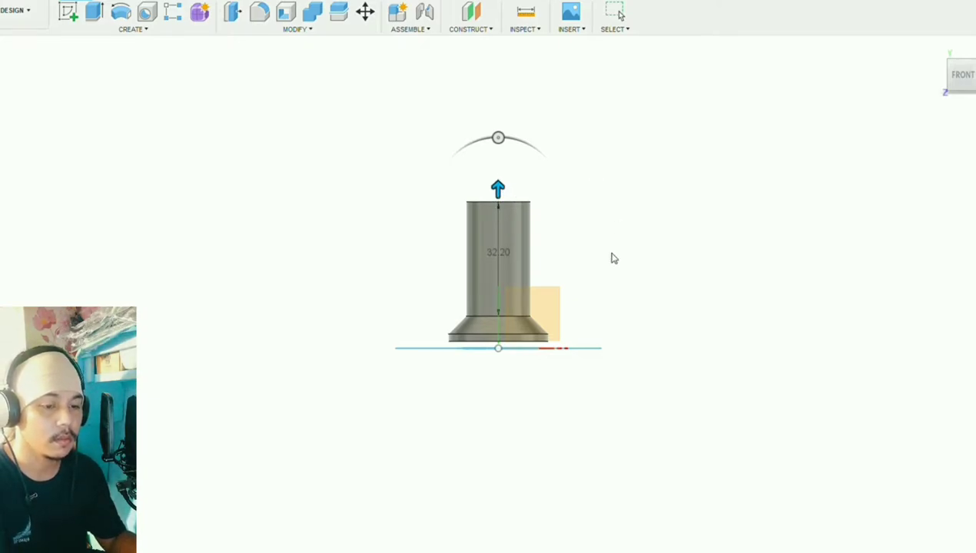
text(40)
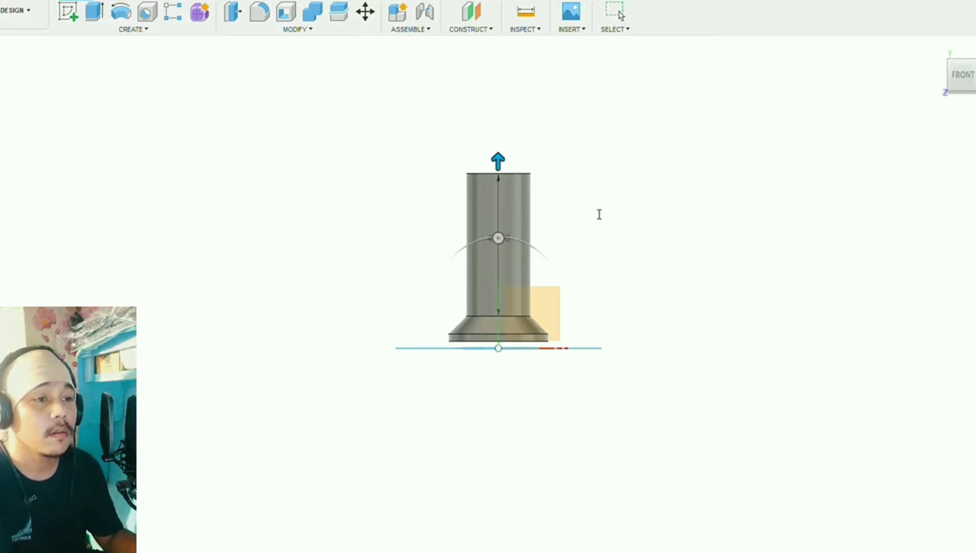
key(BackSpace)
key(BackSpace)
text(30)
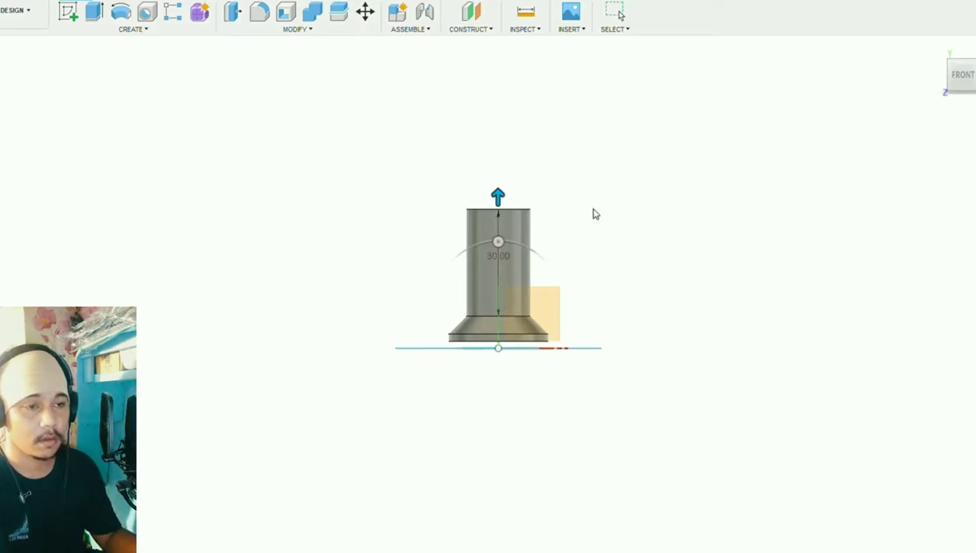
scroll(590, 216, up, 3)
key(Return)
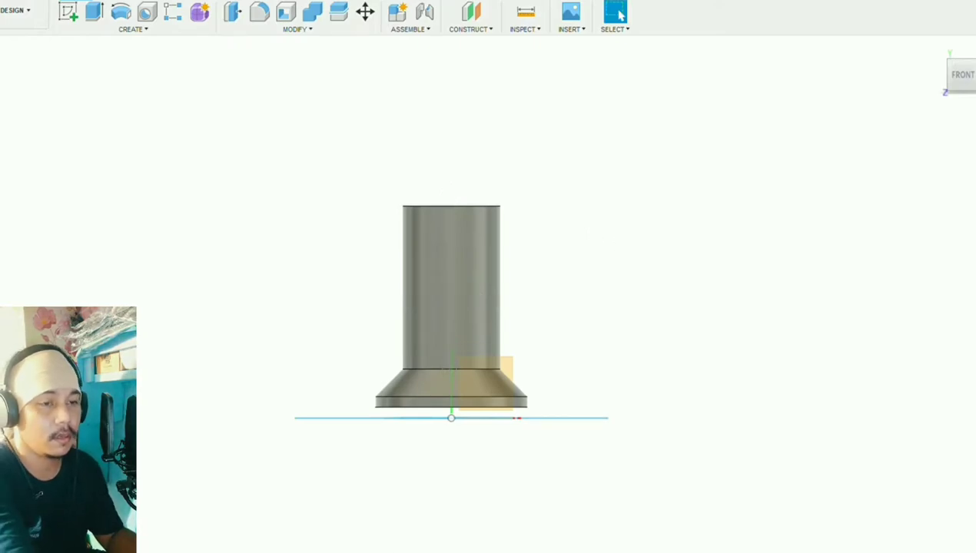
Step: Sketch a 35 mm diameter circle centred on the column's flat end face opposite the chamfered base
shift+middle_drag(451, 424, 471, 339)
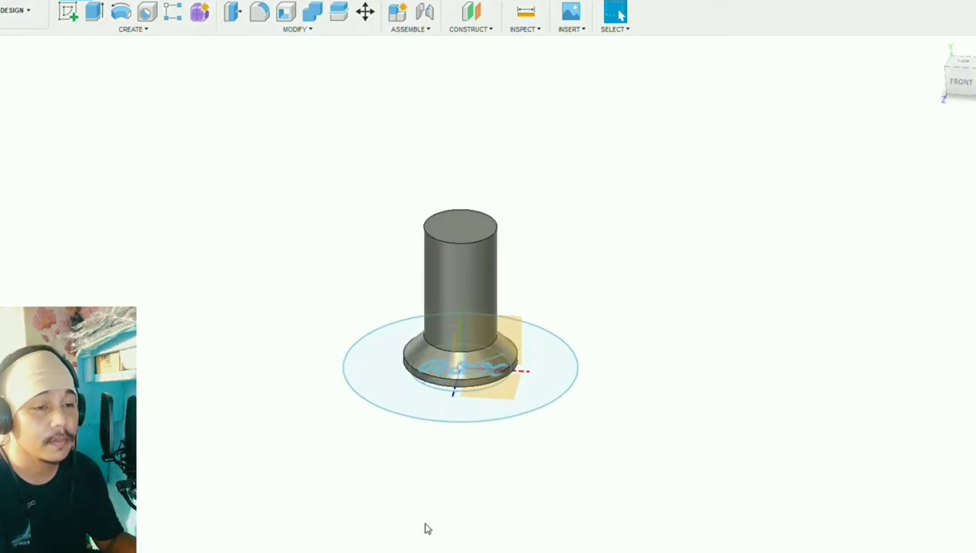
shift+middle_drag(459, 468, 459, 468)
shift+middle_drag(492, 415, 474, 458)
key(c)
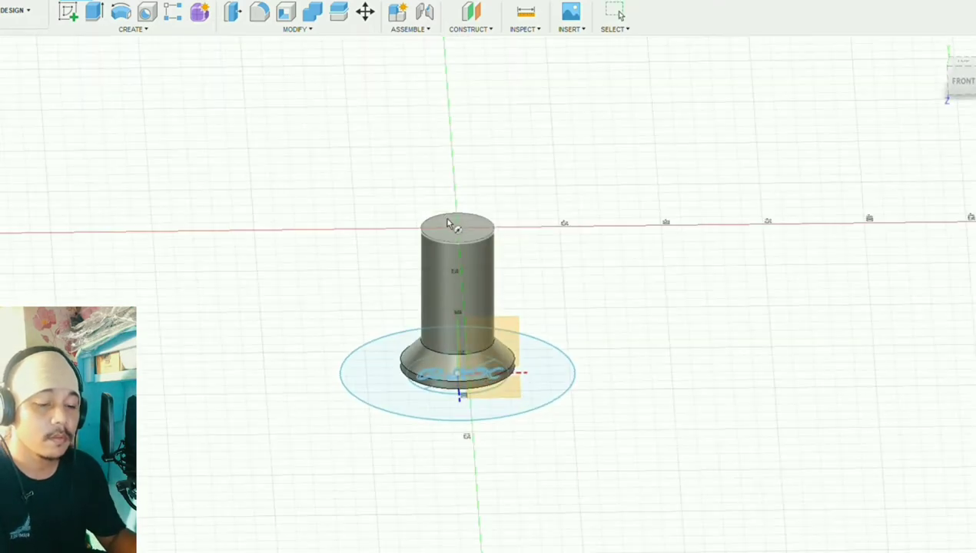
click(452, 223)
click(461, 230)
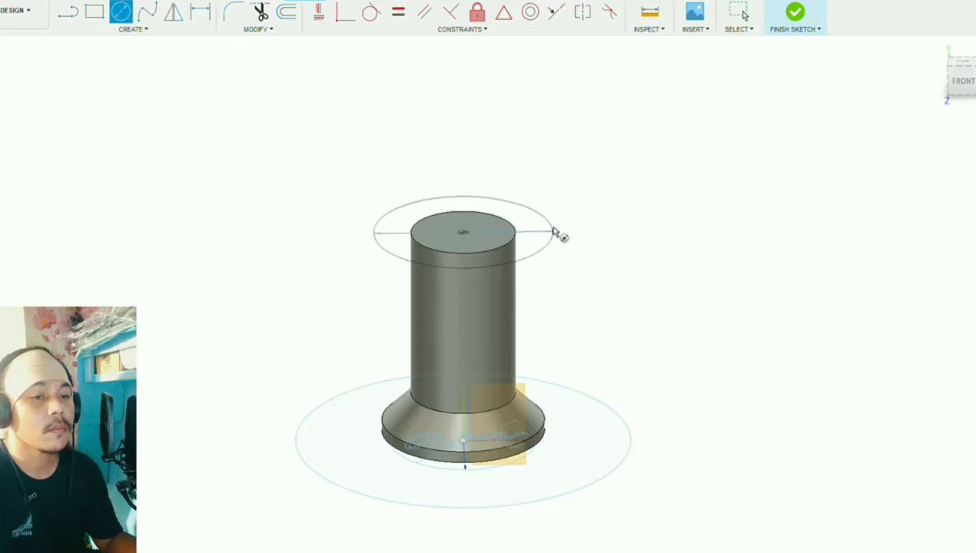
click(971, 70)
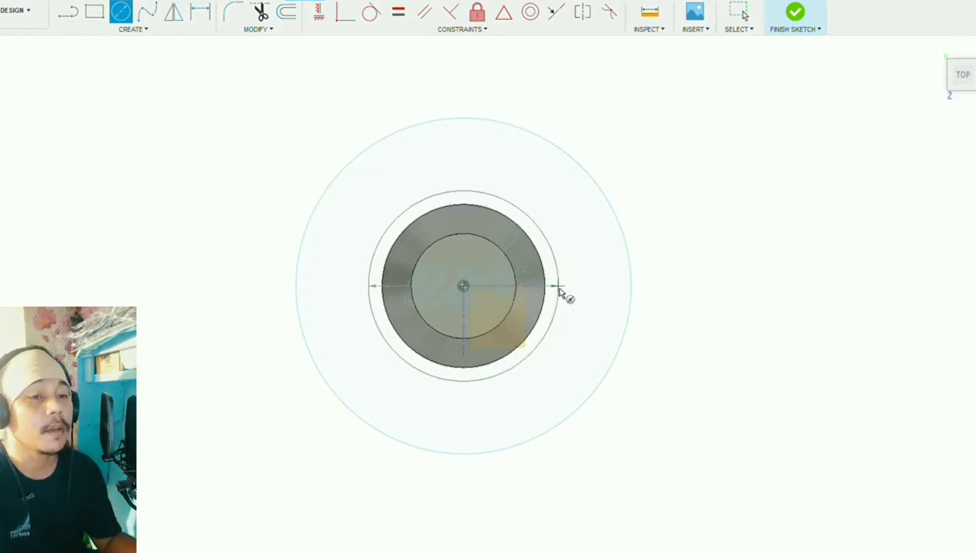
key(Return)
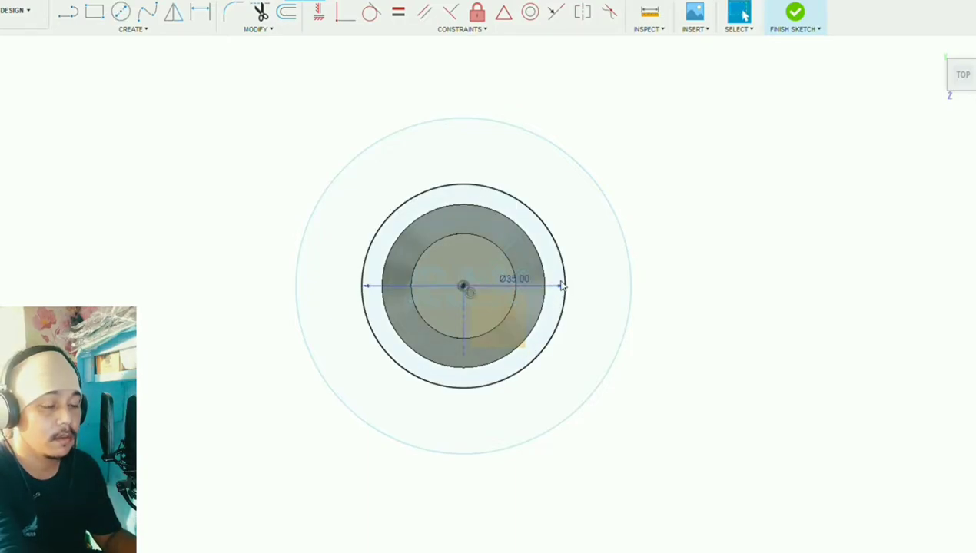
Step: Extrude the full 35 mm circle away from the column by 5 mm to form a disc
shift+middle_drag(444, 518, 429, 335)
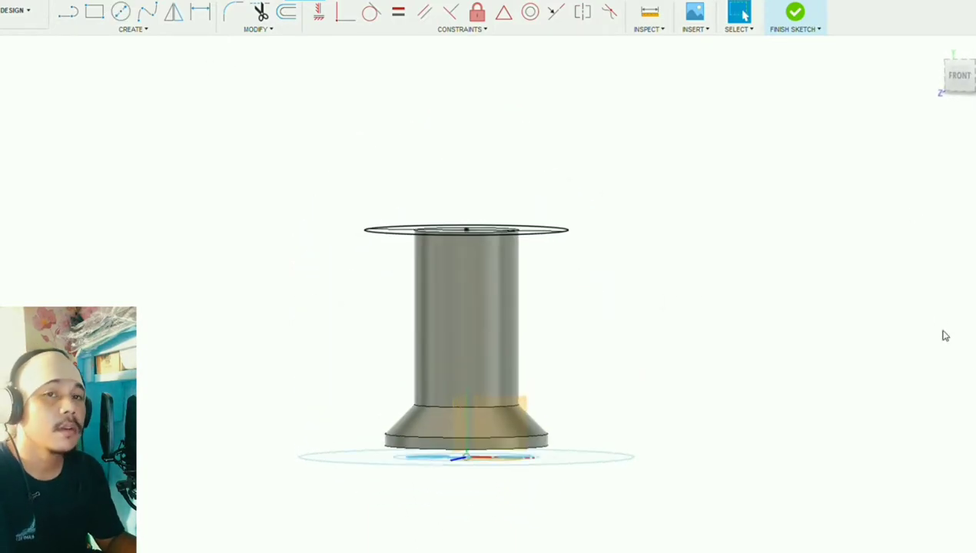
click(959, 363)
key(e)
click(538, 229)
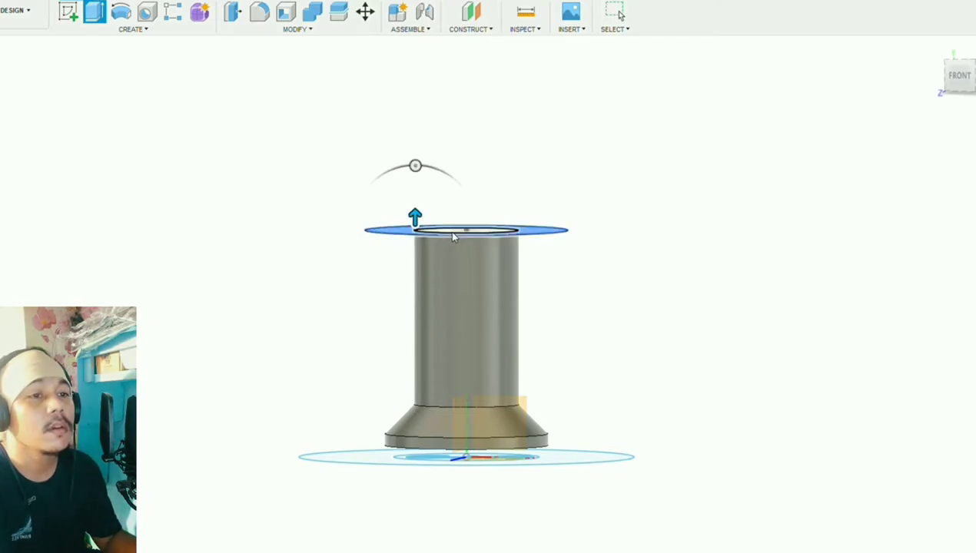
drag(468, 226, 473, 206)
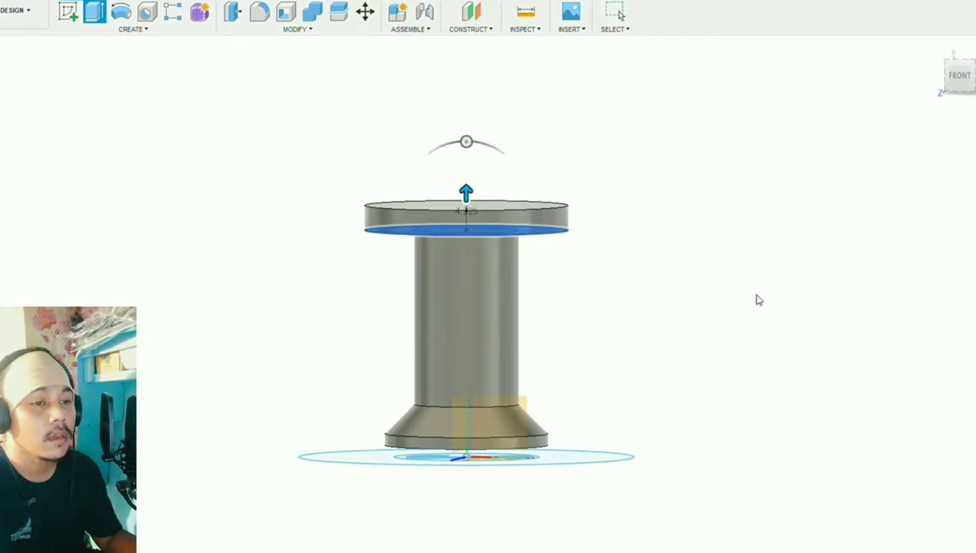
text(5)
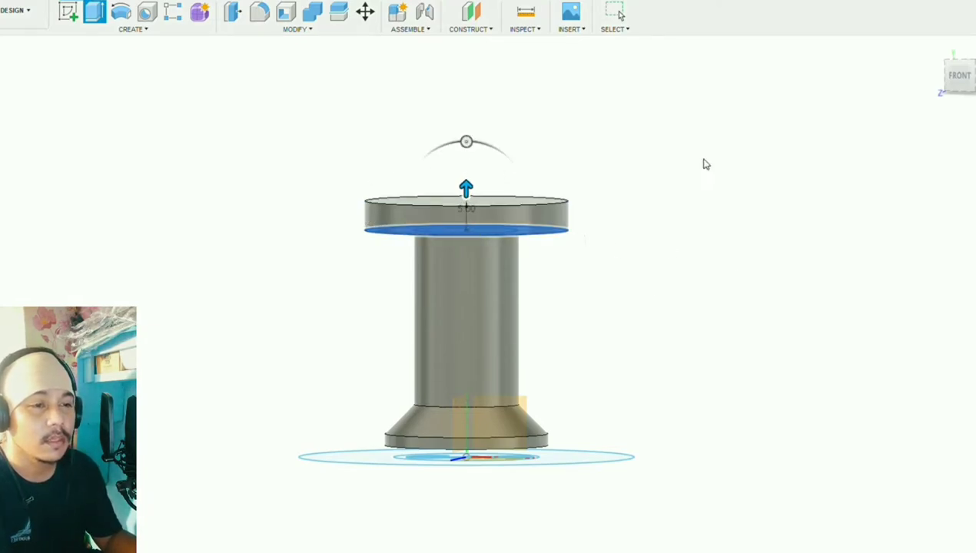
click(959, 75)
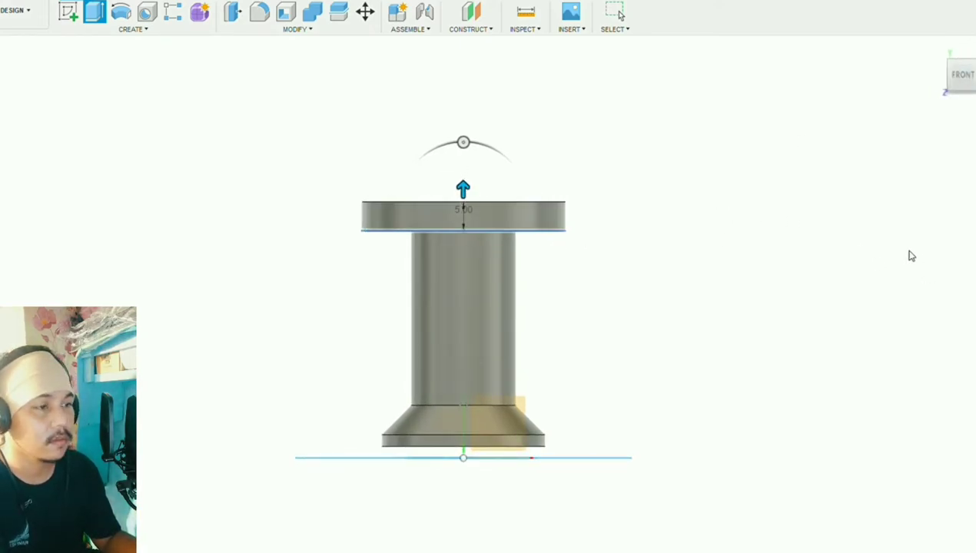
key(Return)
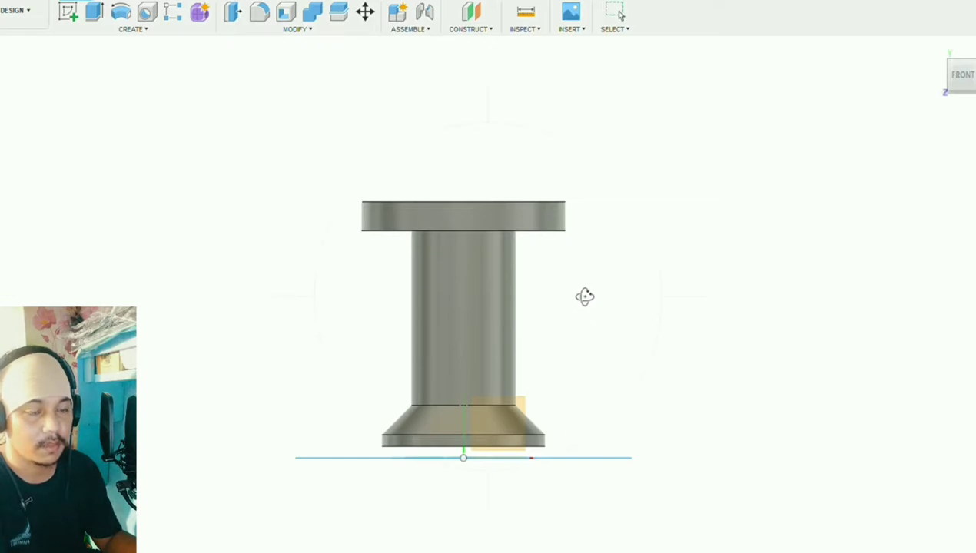
Step: Chamfer the outer edge of the 35 mm disc on the side facing the column by 3 mm
mouse_move(584, 295)
shift+middle_down()
mouse_move(535, 263)
mouse_move(538, 211)
shift+middle_up()
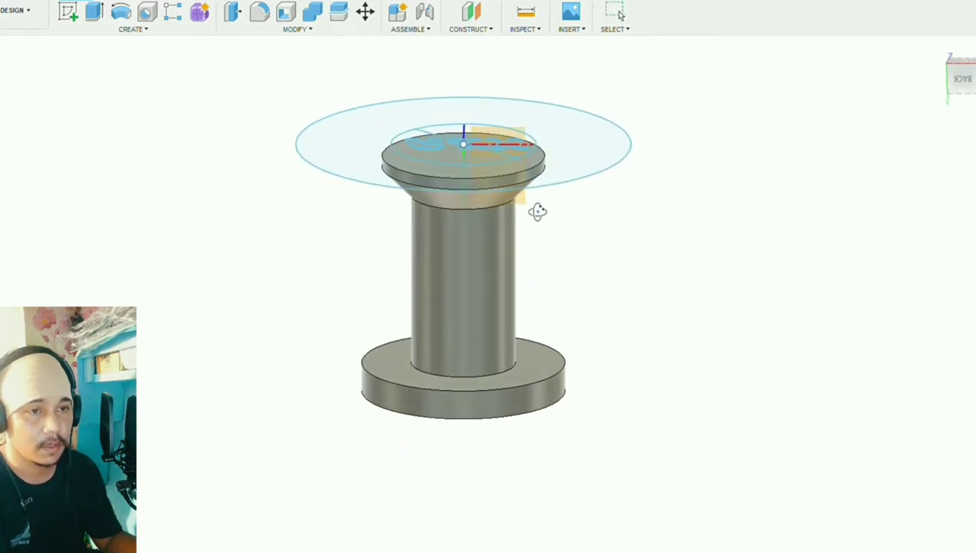
shift+middle_drag(496, 362, 474, 355)
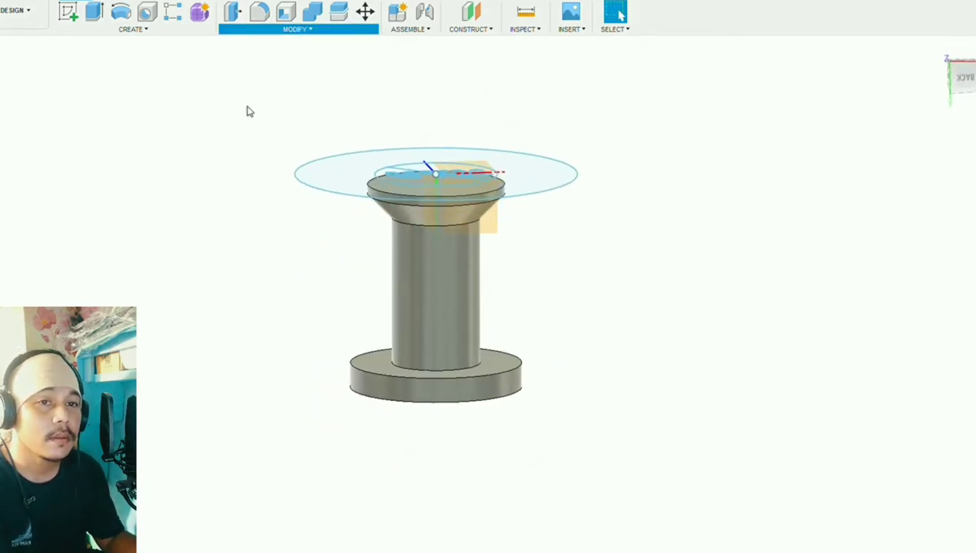
click(256, 80)
click(513, 371)
scroll(514, 372, up, 2)
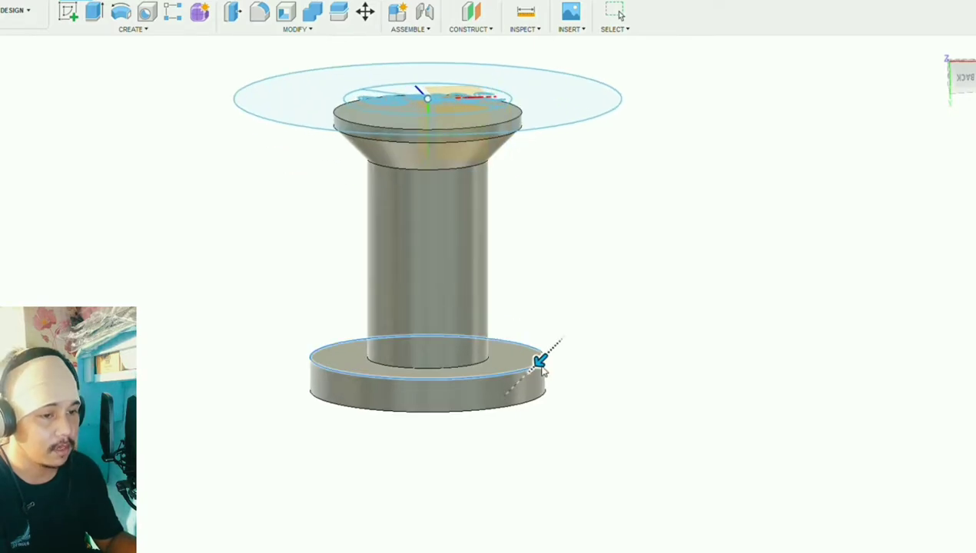
mouse_move(539, 366)
mouse_down()
mouse_move(535, 383)
mouse_move(540, 373)
mouse_up()
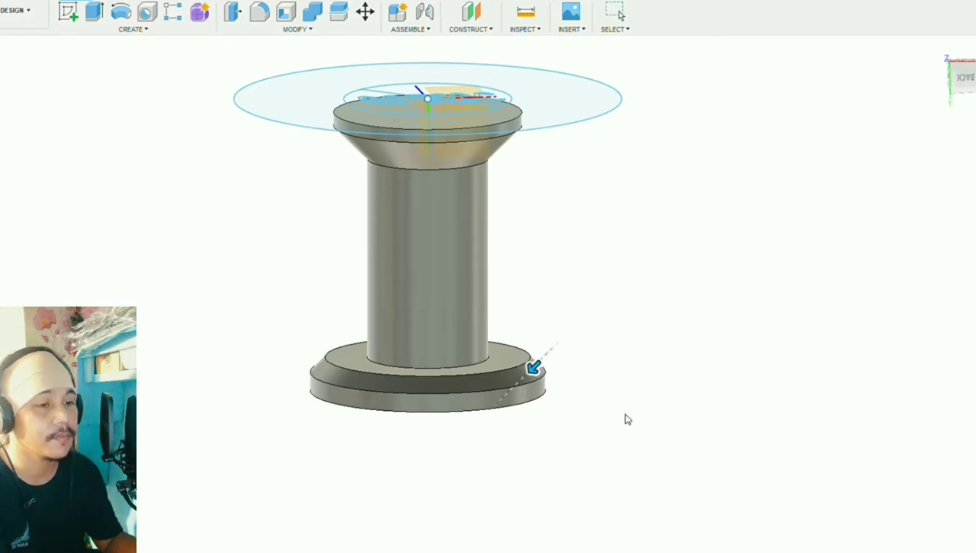
text(3)
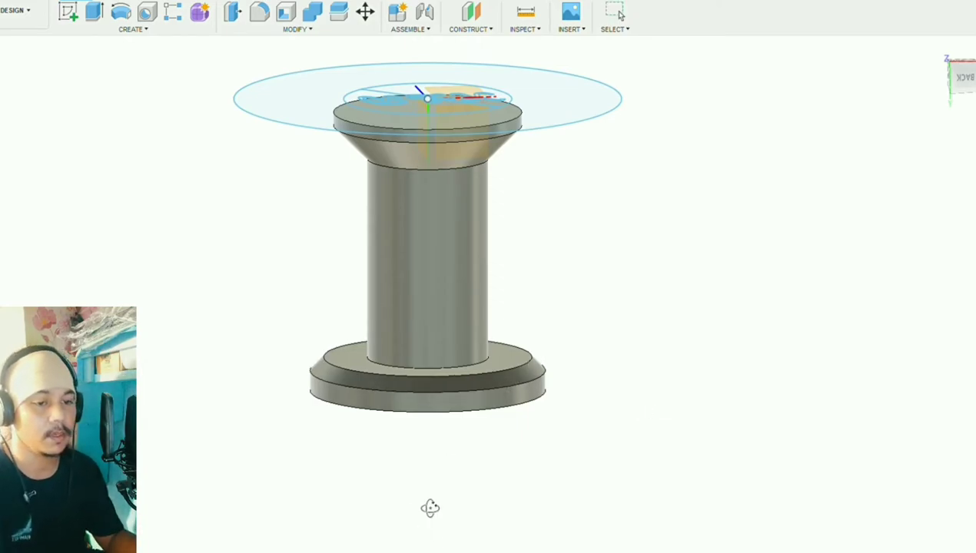
mouse_move(429, 507)
shift+middle_down()
mouse_move(455, 444)
mouse_move(450, 265)
mouse_move(440, 460)
mouse_move(573, 389)
mouse_move(574, 408)
mouse_move(704, 442)
mouse_move(627, 412)
mouse_move(626, 372)
mouse_move(532, 376)
mouse_move(584, 305)
shift+middle_up()
scroll(538, 304, up, 5)
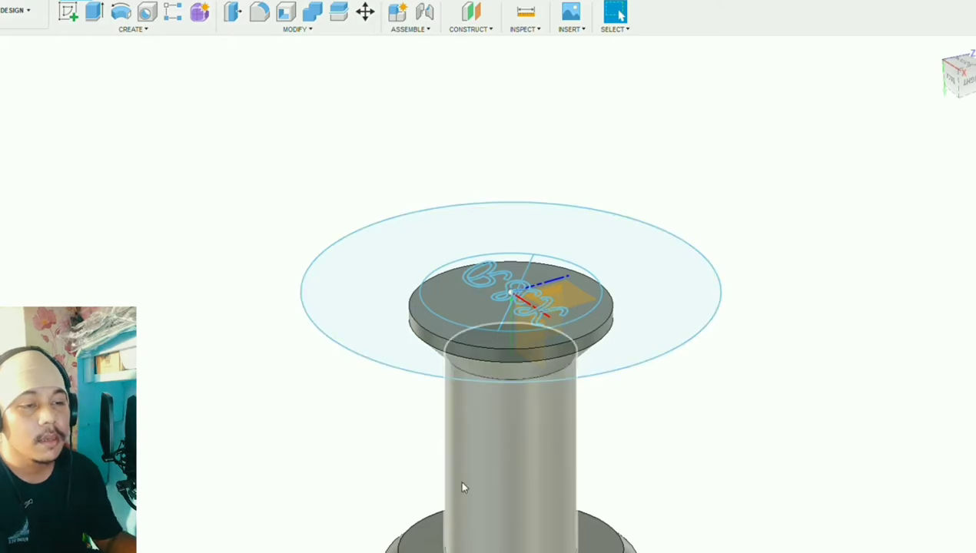
mouse_move(555, 401)
shift+middle_down()
mouse_move(604, 349)
mouse_move(502, 366)
shift+middle_up()
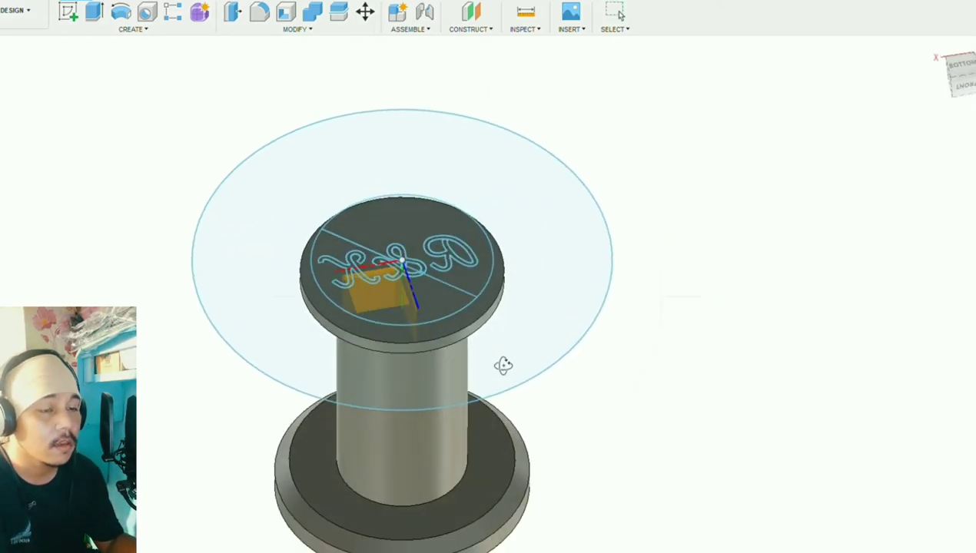
click(93, 12)
scroll(543, 244, down, 2)
scroll(463, 252, up, 3)
scroll(364, 286, up, 4)
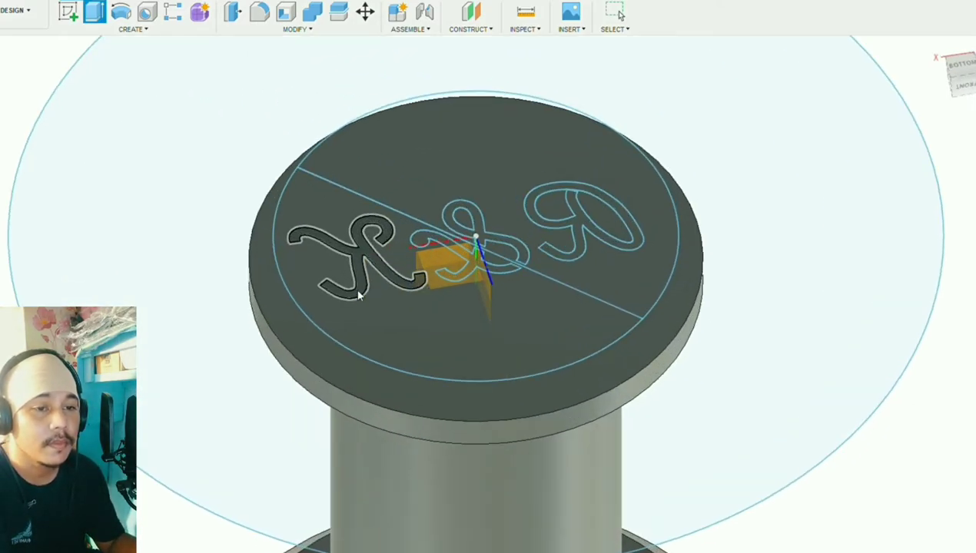
click(385, 283)
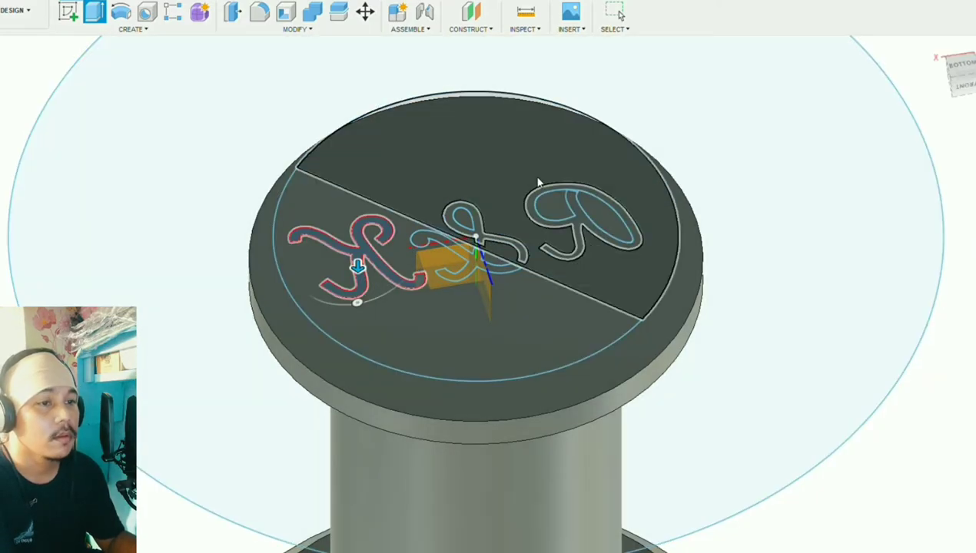
key(Escape)
scroll(523, 177, down, 3)
Step: Hide the logo sketch and sketch a 28 mm diameter circle centred on the flat end face at the logo side
click(249, 208)
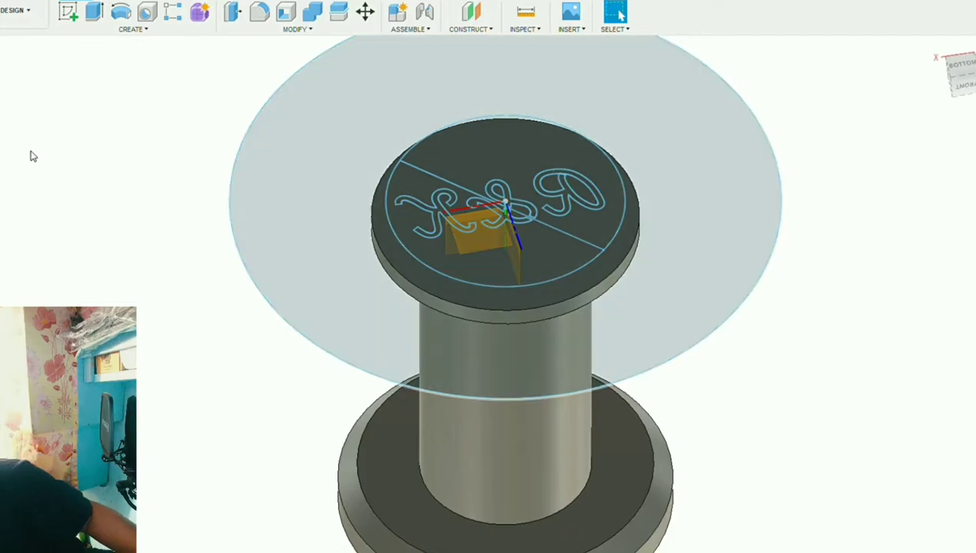
click(31, 150)
click(68, 11)
click(534, 176)
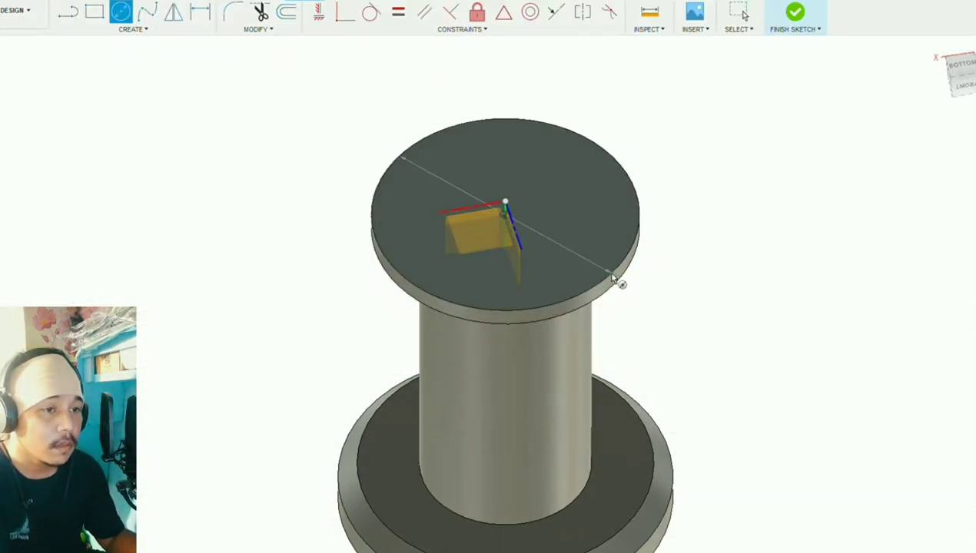
key(Return)
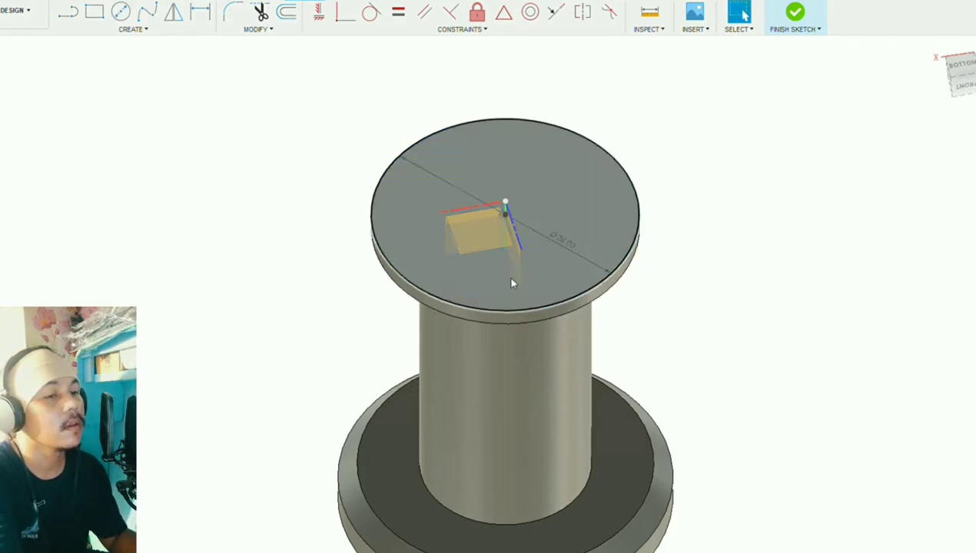
Step: Show the R&K logo sketch again above the flat end face
scroll(575, 281, down, 2)
scroll(577, 279, up, 4)
scroll(551, 236, down, 3)
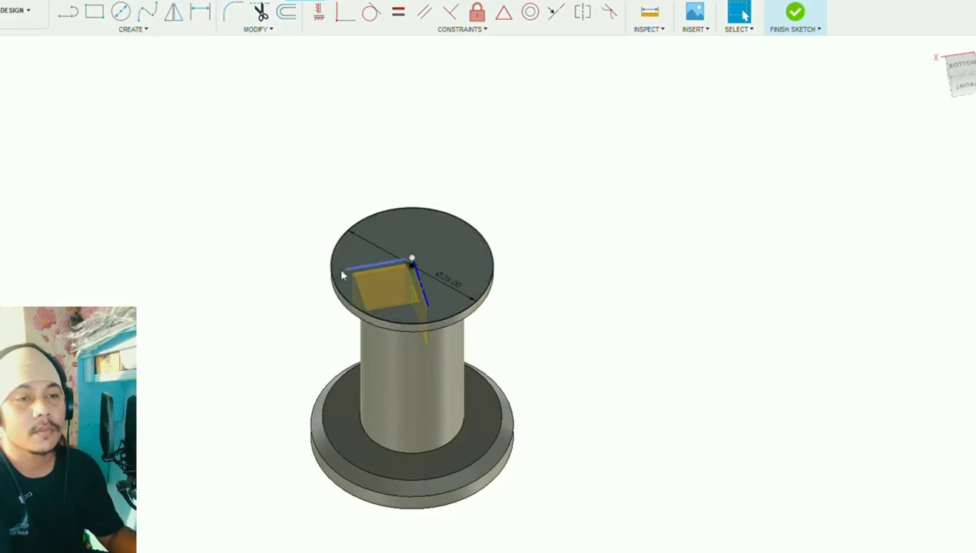
scroll(416, 275, up, 4)
scroll(592, 308, down, 1)
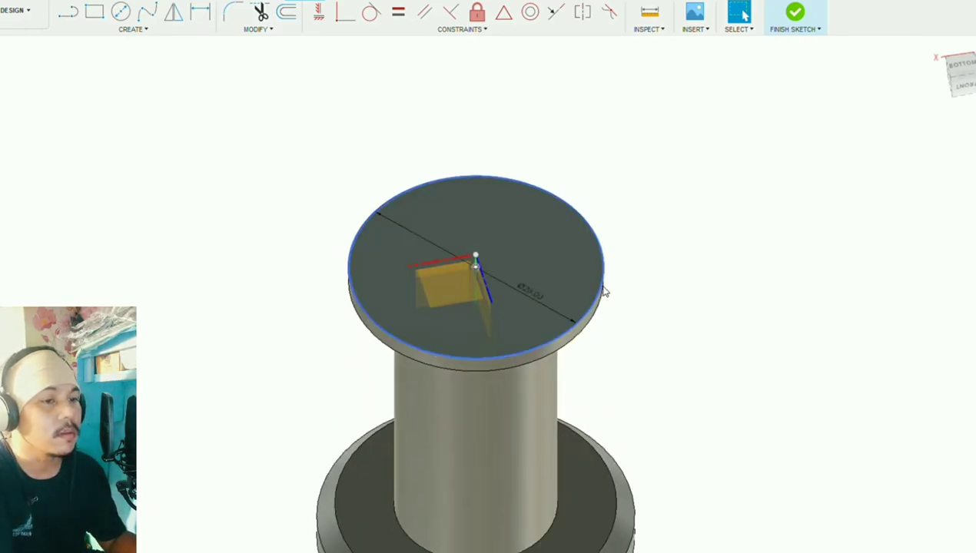
click(27, 152)
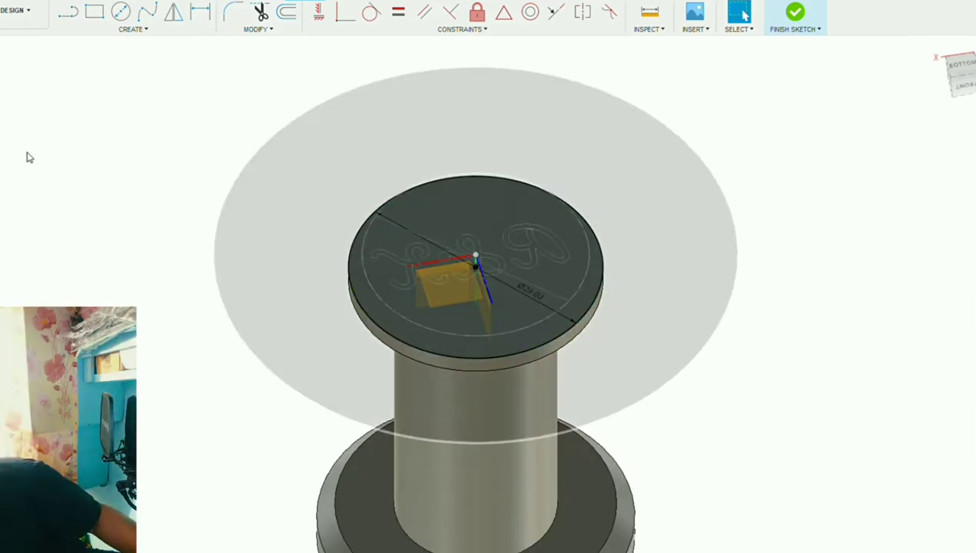
Step: Offset the 28 mm circle inward by 0.5 mm
scroll(513, 317, down, 1)
key(o)
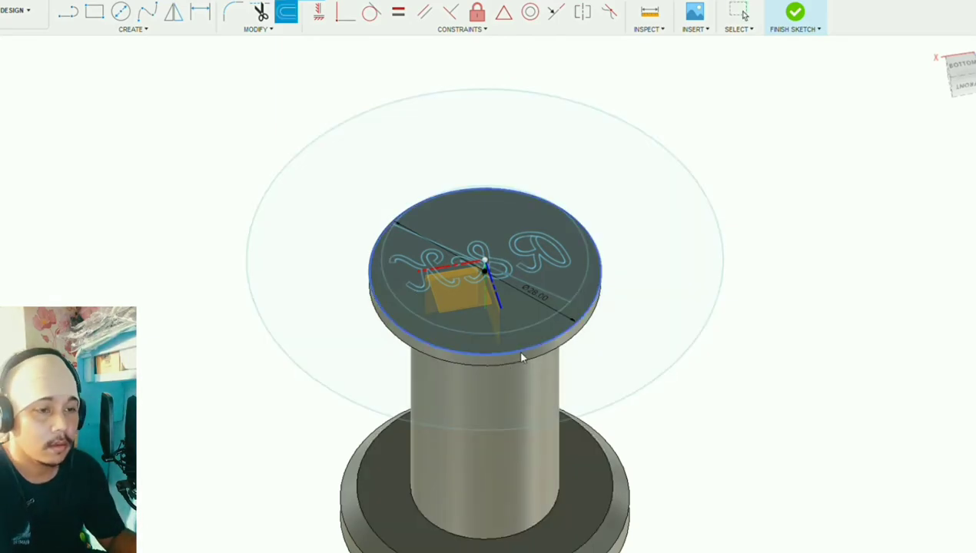
click(961, 66)
click(599, 264)
scroll(538, 297, up, 1)
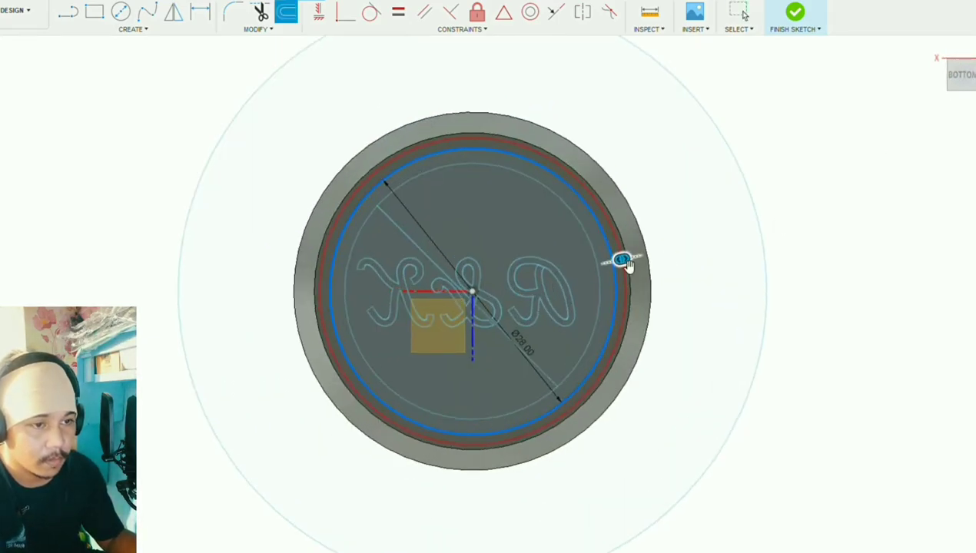
mouse_move(627, 263)
mouse_down()
mouse_move(593, 268)
mouse_move(609, 266)
mouse_up()
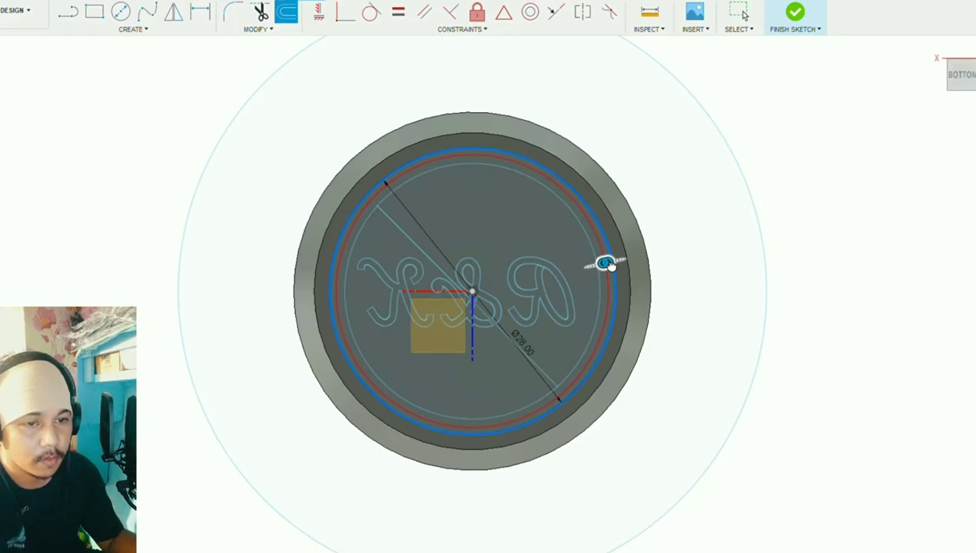
drag(612, 263, 608, 266)
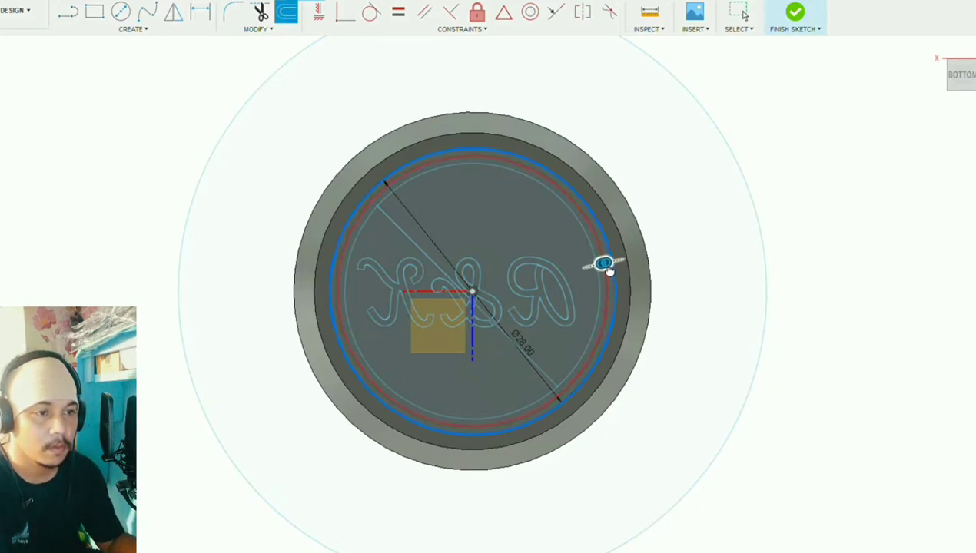
drag(608, 268, 611, 265)
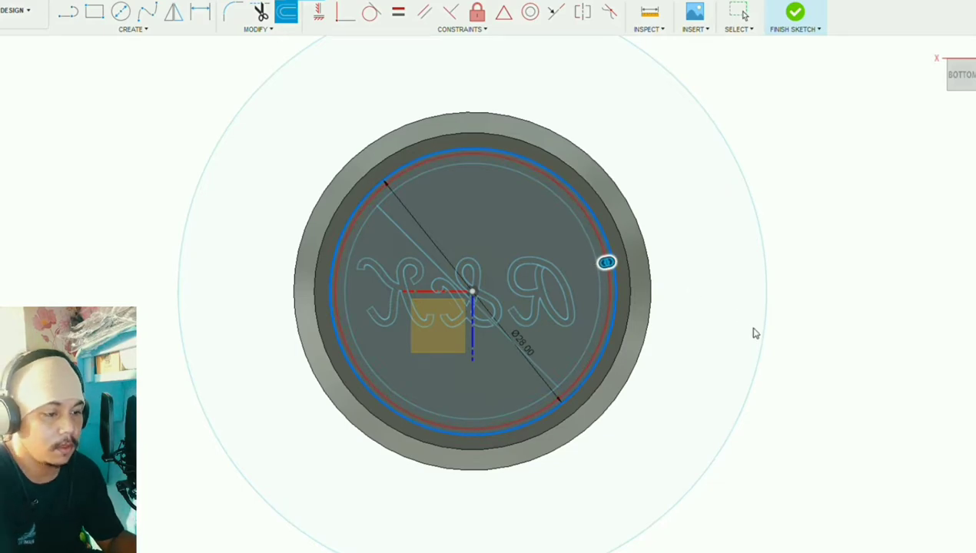
key(Return)
Step: Try a second, larger inward offset of the 28 mm circle
key(o)
click(614, 309)
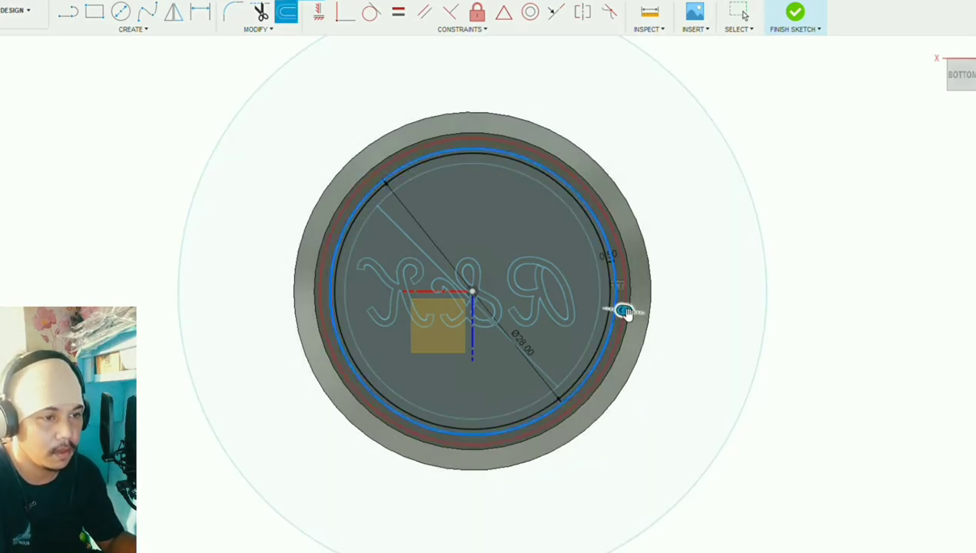
drag(625, 313, 607, 319)
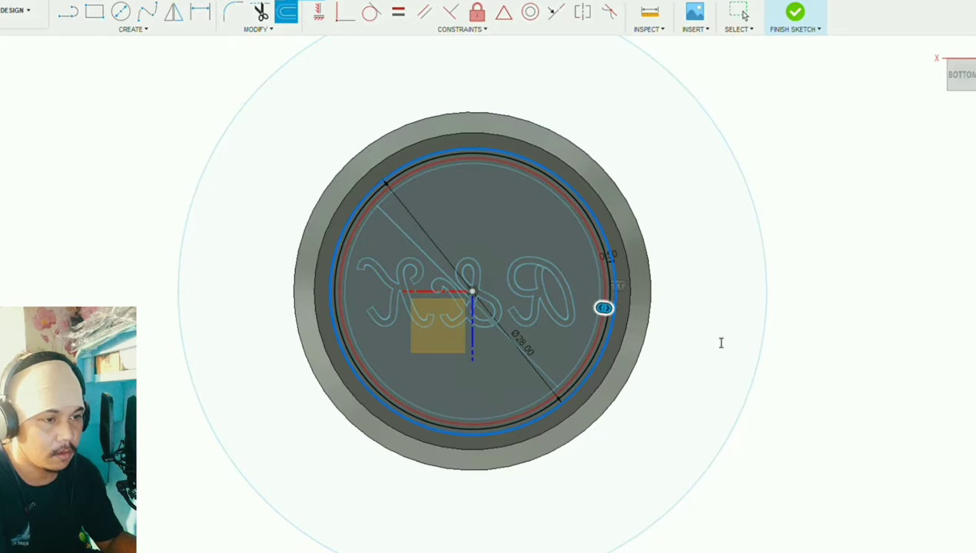
key(Return)
scroll(608, 297, up, 6)
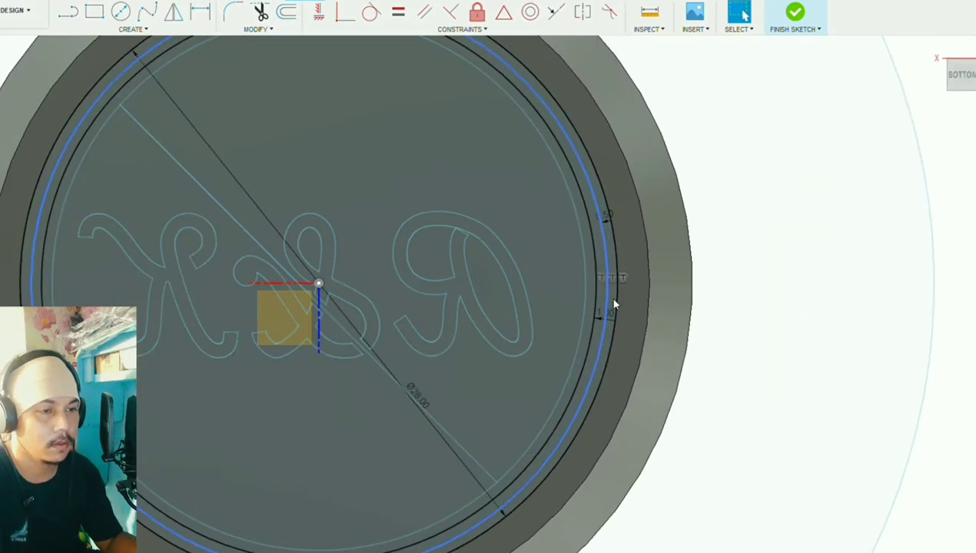
scroll(591, 360, down, 7)
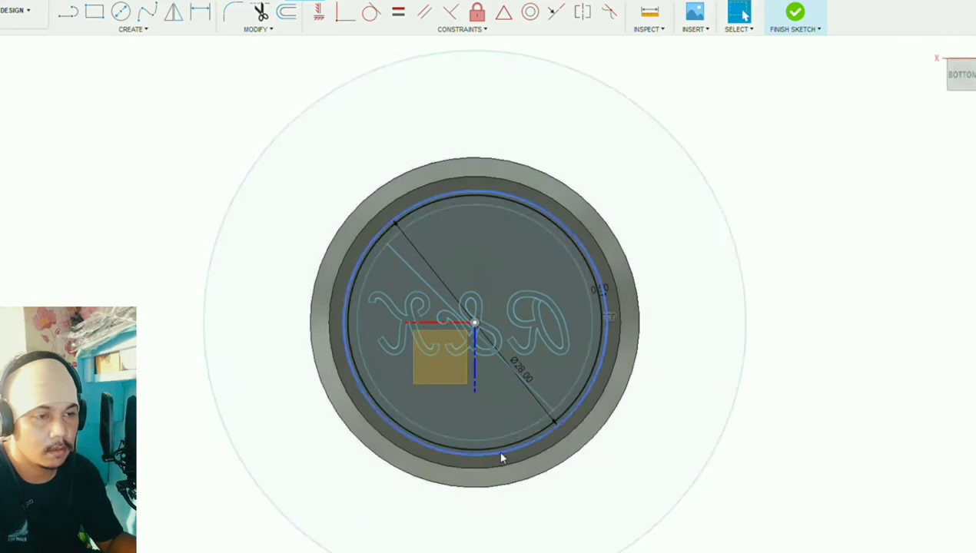
Step: Offset the 28 mm circle inward once more, between the 0.5 mm offset and the logo's circle, and finish the sketch
shift+middle_drag(419, 548, 630, 259)
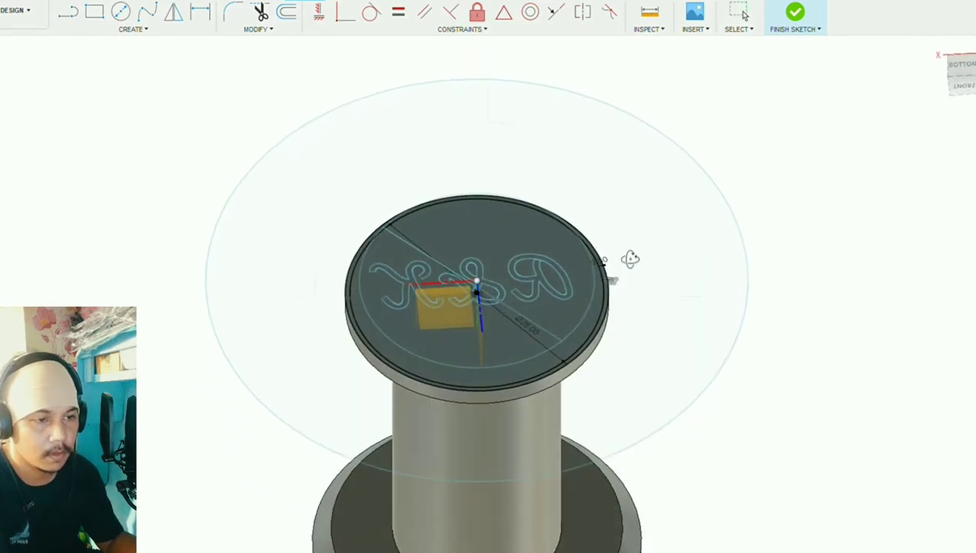
key(o)
scroll(595, 341, up, 3)
click(596, 342)
drag(610, 349, 585, 336)
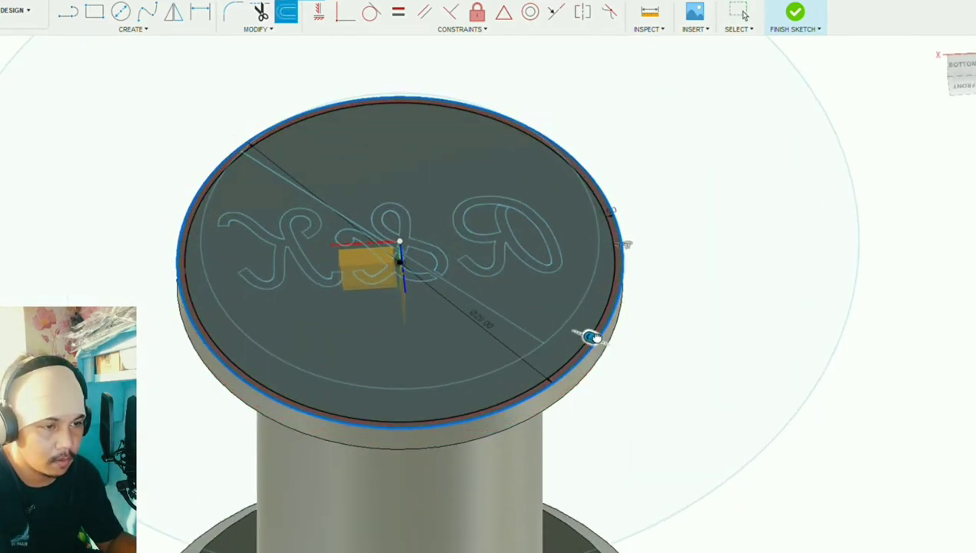
click(961, 66)
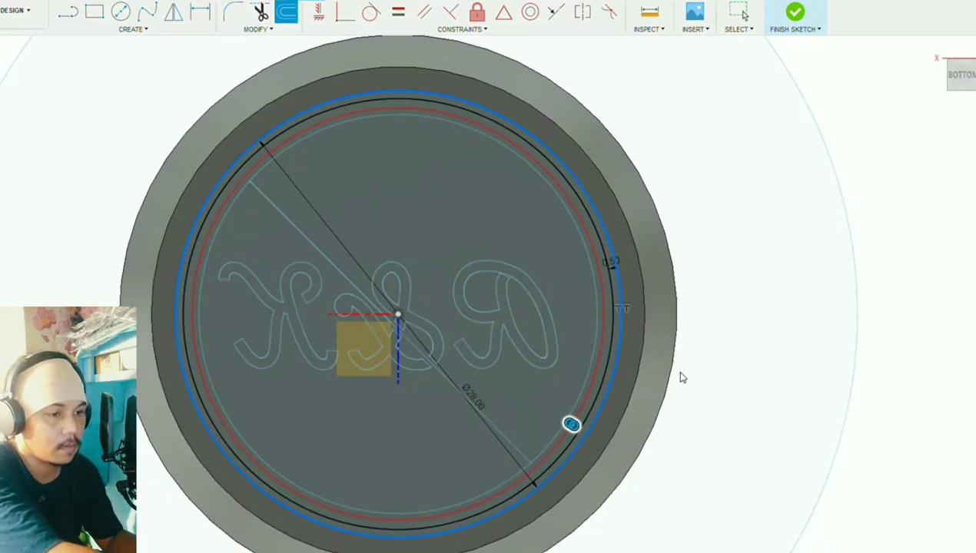
key(Return)
click(795, 11)
Step: Extrude the narrow ring between the two offset circles 2 mm outward from the end face, up to the logo sketch plane
scroll(480, 242, down, 3)
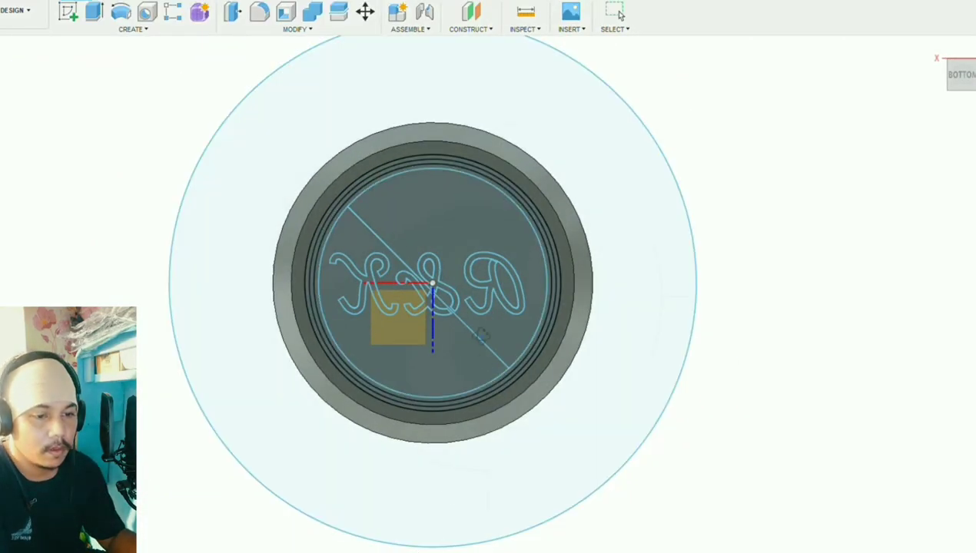
shift+middle_drag(429, 505, 492, 239)
click(93, 13)
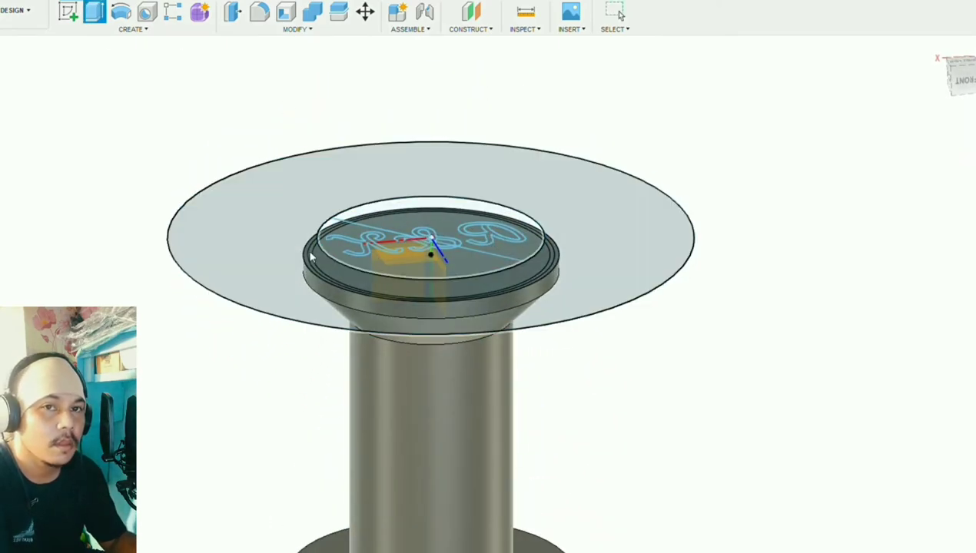
scroll(311, 256, up, 3)
scroll(321, 436, down, 4)
shift+middle_drag(425, 538, 470, 327)
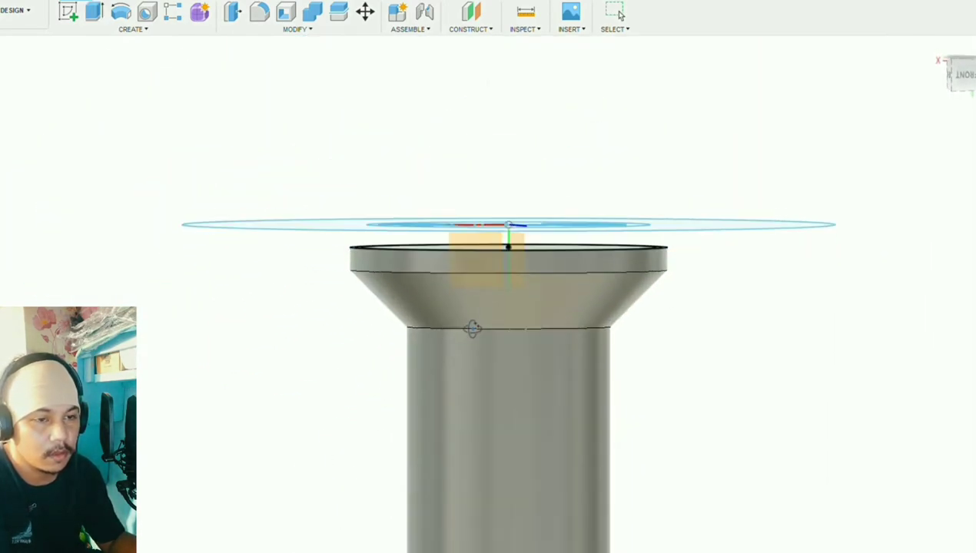
scroll(394, 253, up, 3)
scroll(395, 253, up, 3)
click(366, 258)
scroll(205, 351, down, 3)
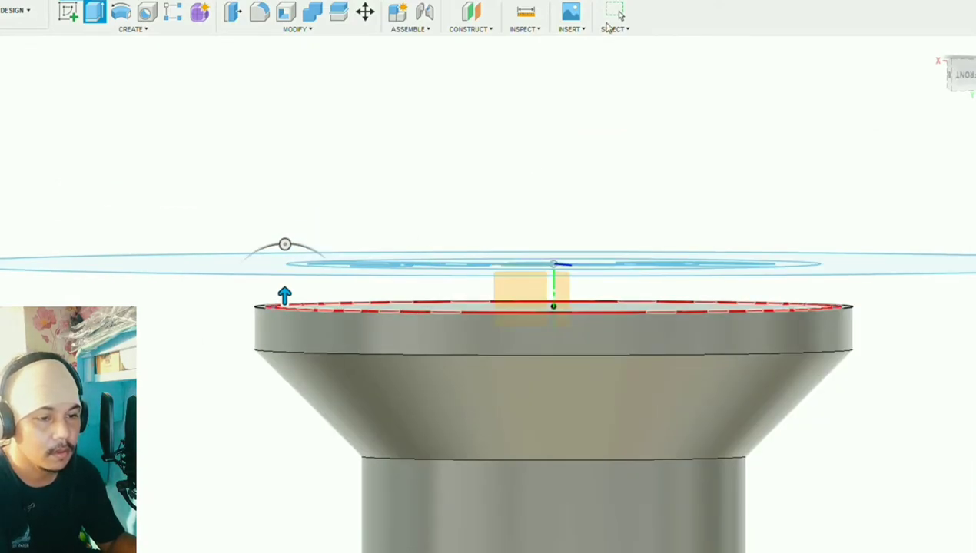
scroll(345, 339, up, 2)
shift+middle_drag(449, 307, 431, 361)
scroll(331, 289, down, 2)
drag(280, 299, 279, 291)
click(961, 79)
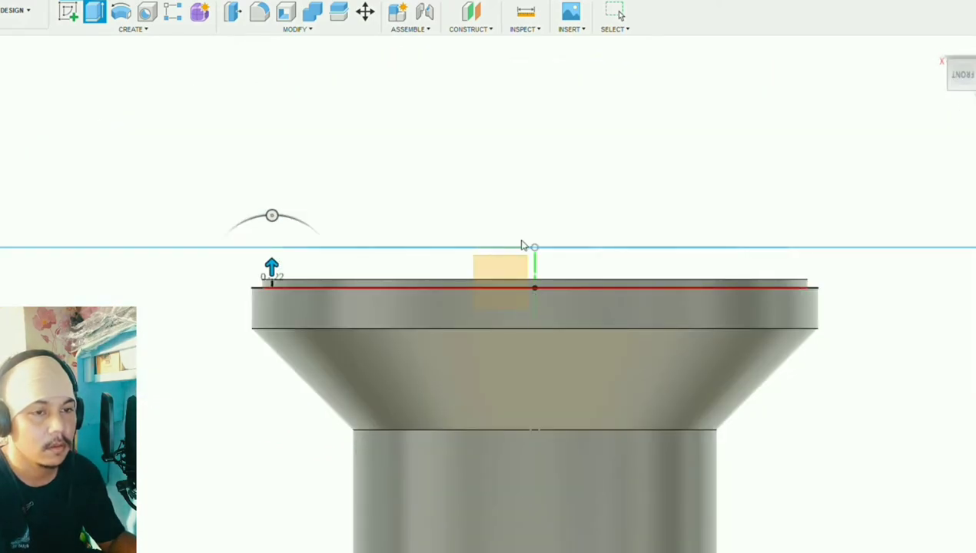
drag(273, 266, 271, 236)
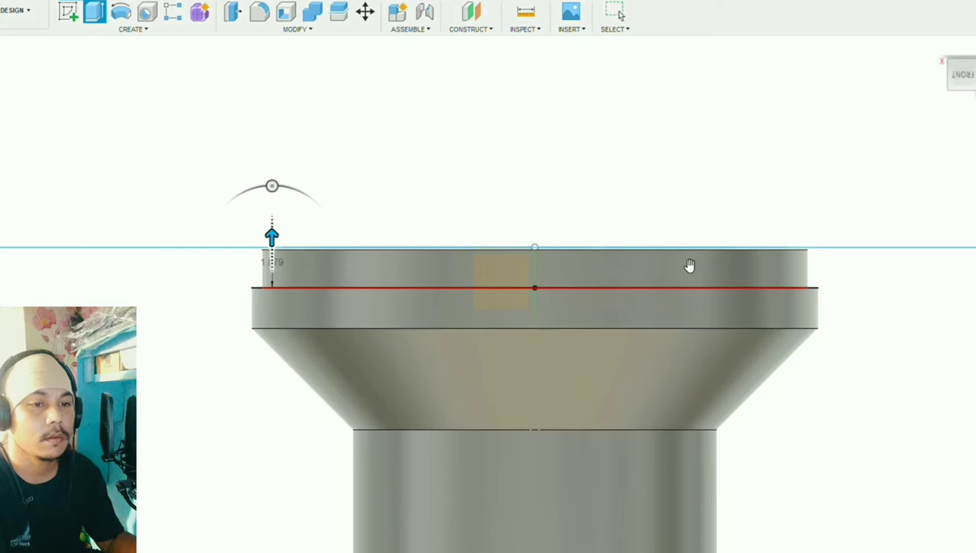
drag(690, 266, 799, 258)
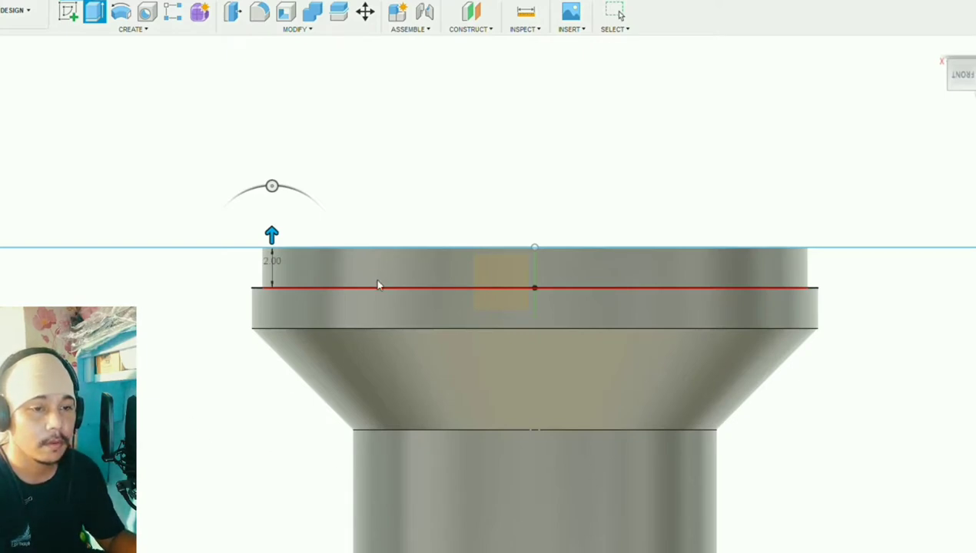
click(619, 12)
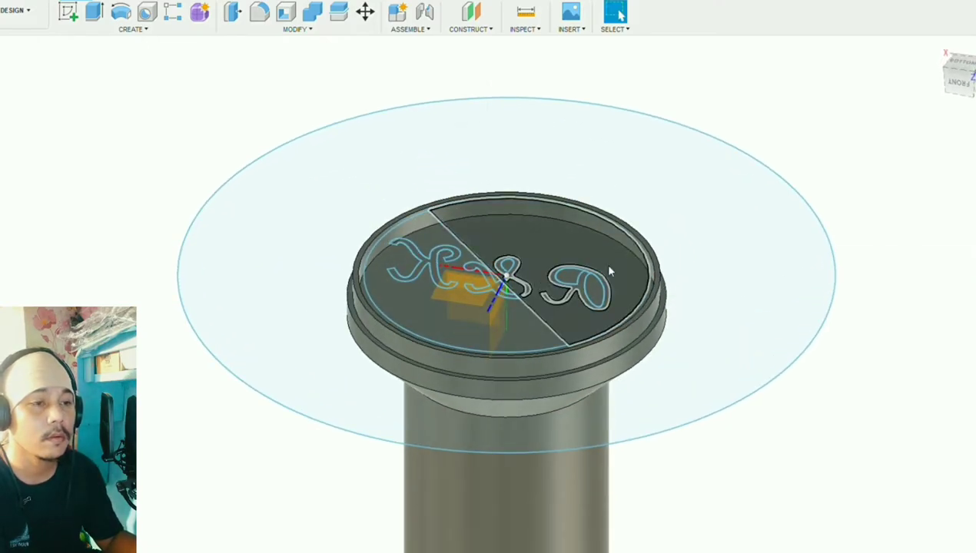
Step: Extrude the K, ampersand and R profiles of the logo 3 mm toward the end face to form raised solid letters
mouse_move(527, 335)
shift+middle_down()
mouse_move(528, 355)
mouse_move(545, 316)
mouse_move(496, 311)
mouse_move(536, 323)
mouse_move(514, 342)
shift+middle_up()
key(e)
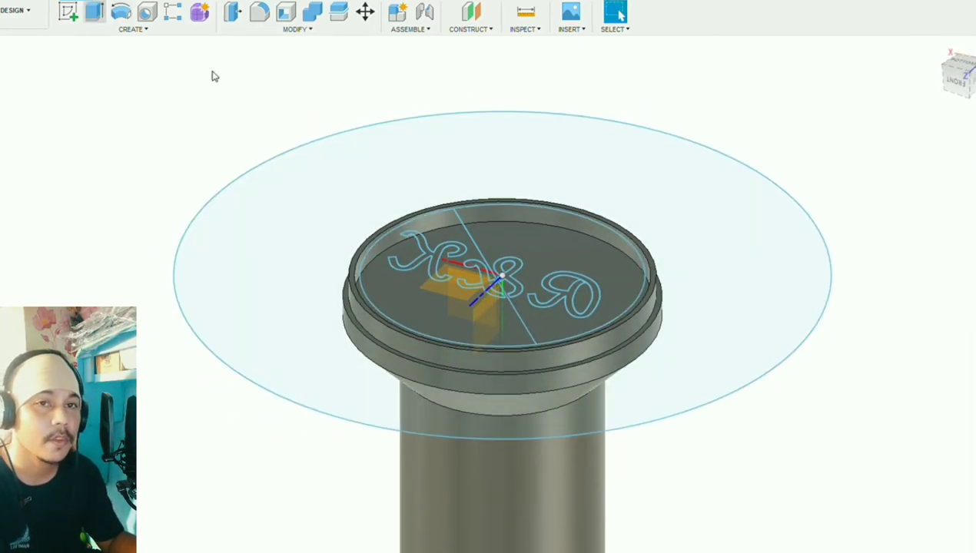
scroll(427, 245, up, 4)
click(426, 250)
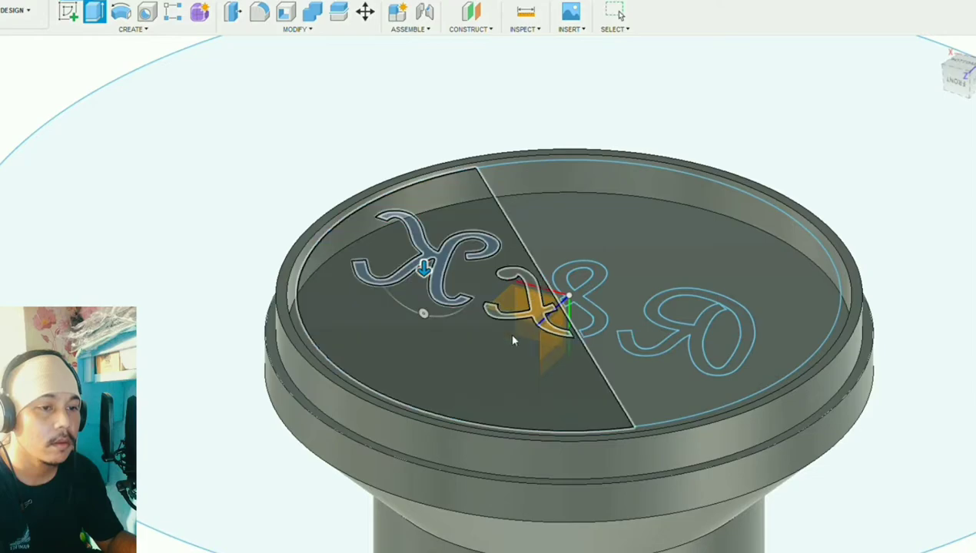
scroll(508, 332, up, 8)
click(575, 338)
click(684, 332)
scroll(357, 206, down, 5)
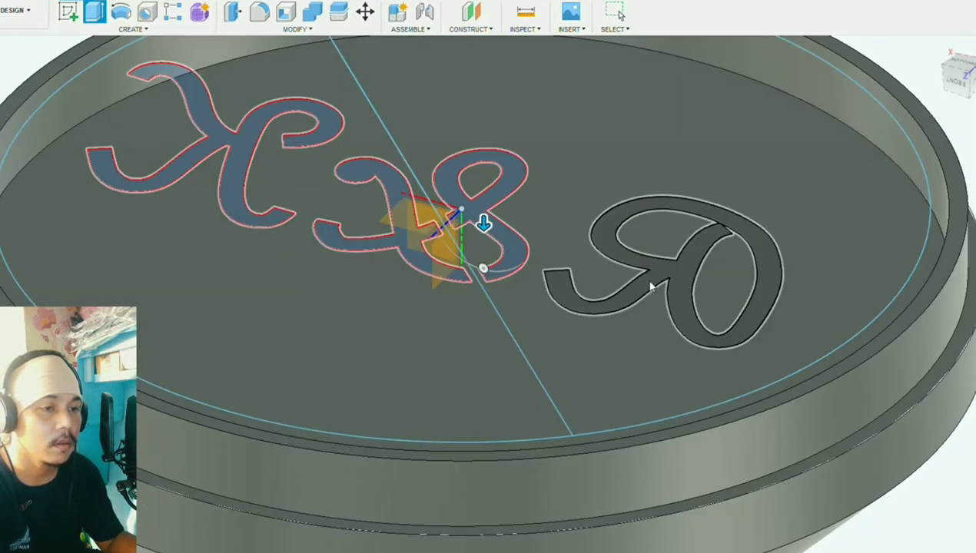
click(657, 284)
scroll(638, 266, down, 5)
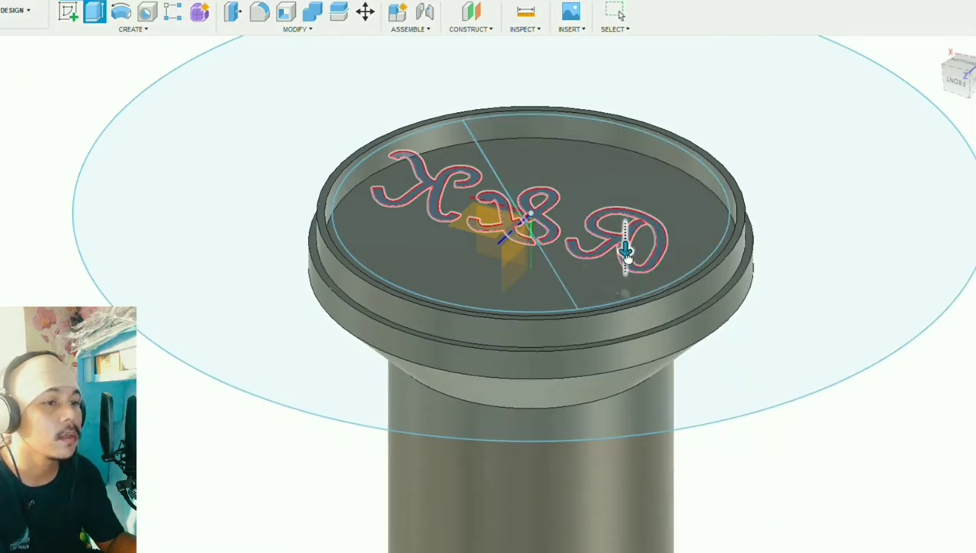
click(955, 80)
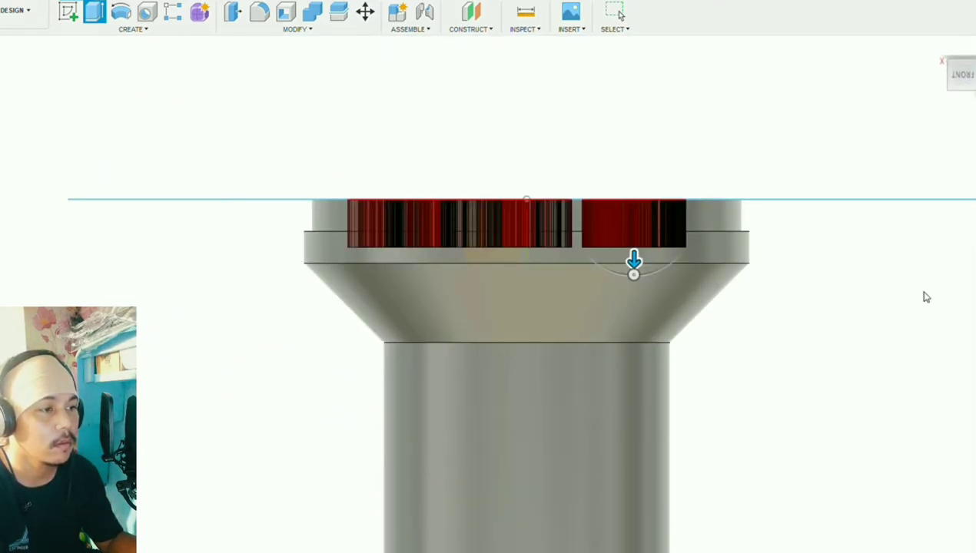
key(Return)
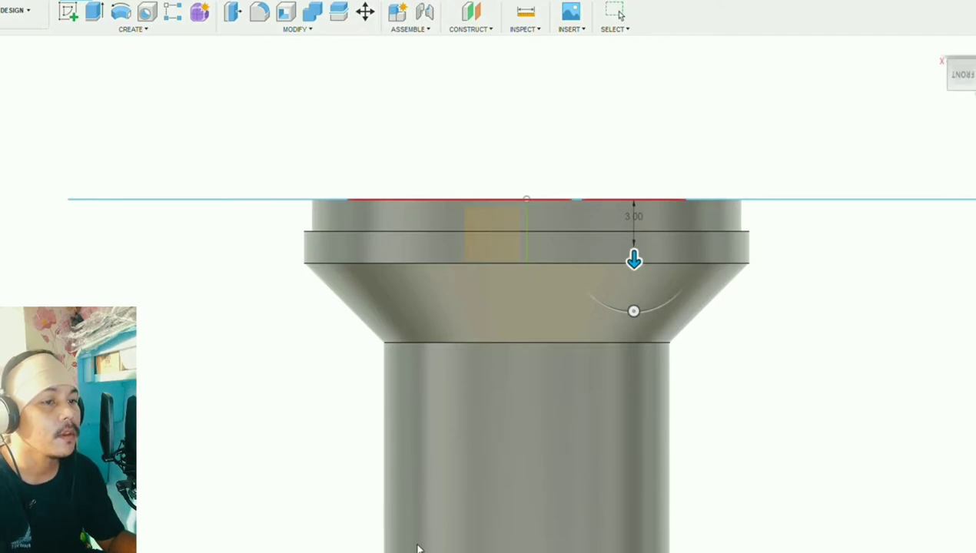
scroll(521, 304, down, 1)
shift+middle_drag(538, 292, 583, 330)
scroll(589, 196, up, 4)
click(551, 211)
click(302, 262)
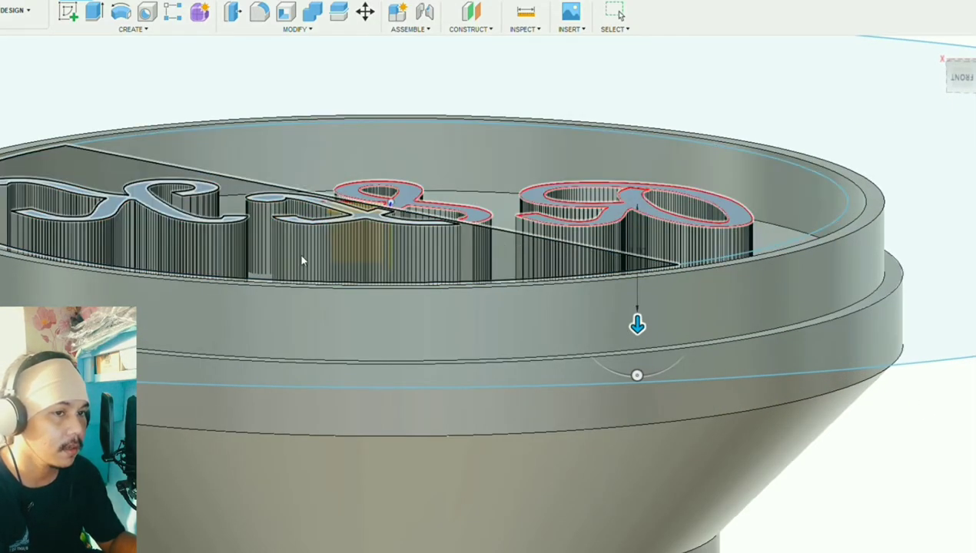
click(366, 238)
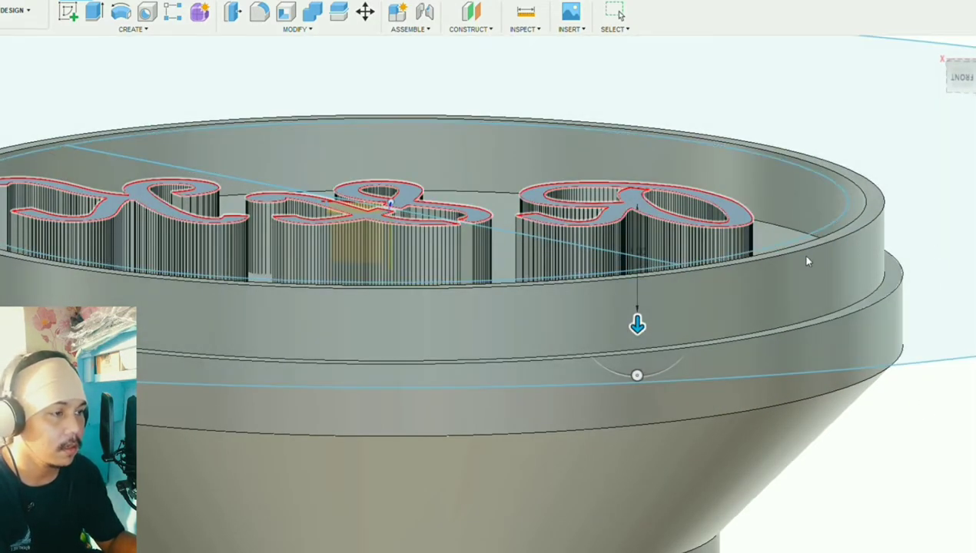
key(Return)
Step: Extrude the half-disc background profile around the K outward from the recessed end face, forming a raised half floor
scroll(547, 241, down, 3)
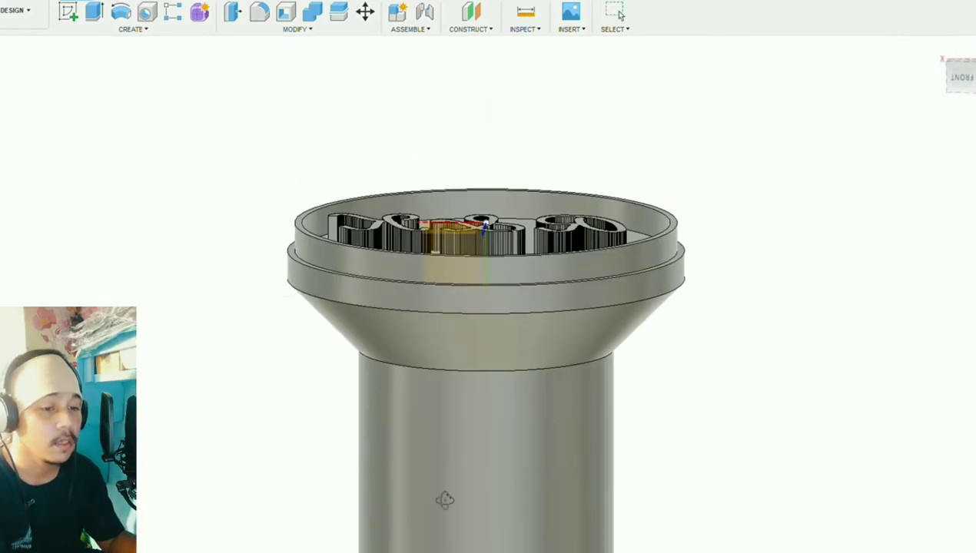
scroll(451, 419, down, 1)
shift+middle_drag(545, 338, 477, 355)
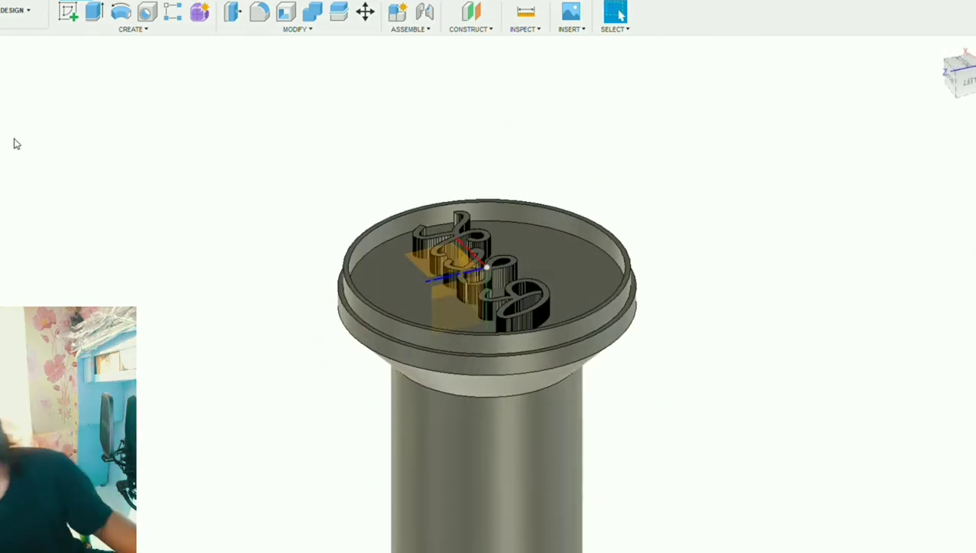
click(303, 305)
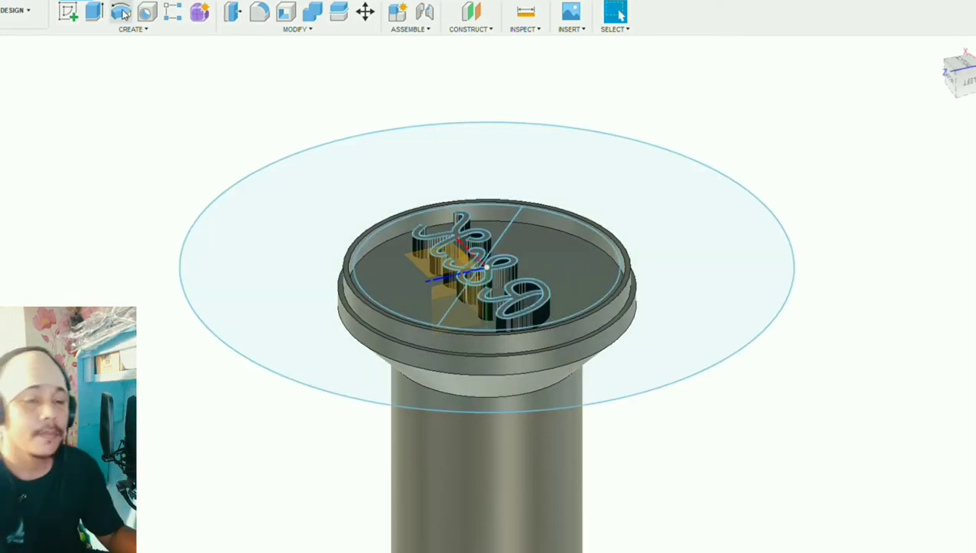
scroll(425, 292, up, 2)
click(425, 292)
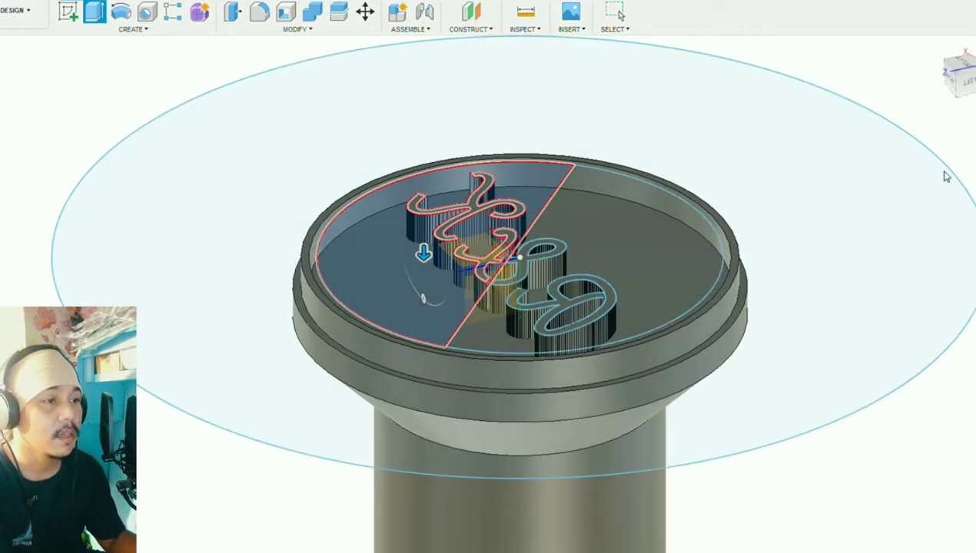
scroll(465, 231, down, 4)
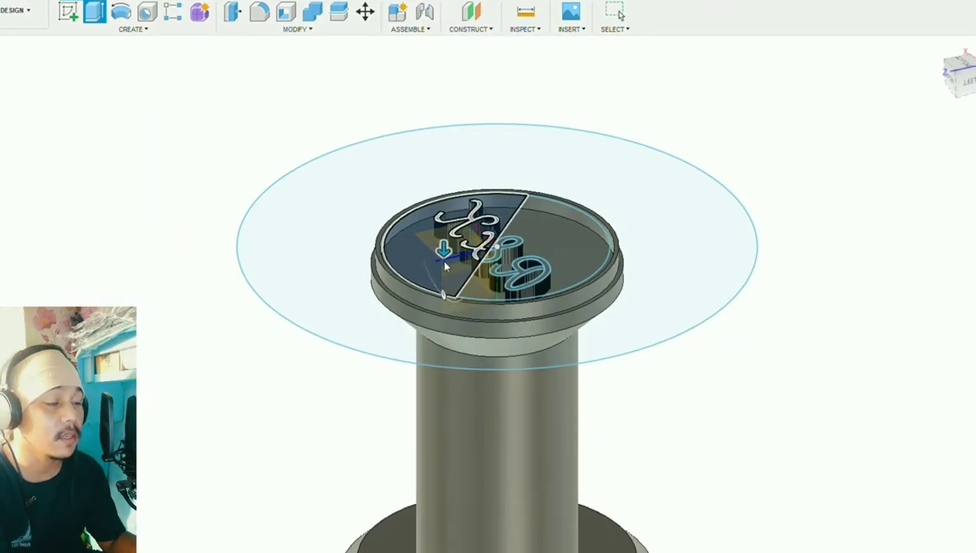
scroll(461, 231, up, 6)
click(457, 236)
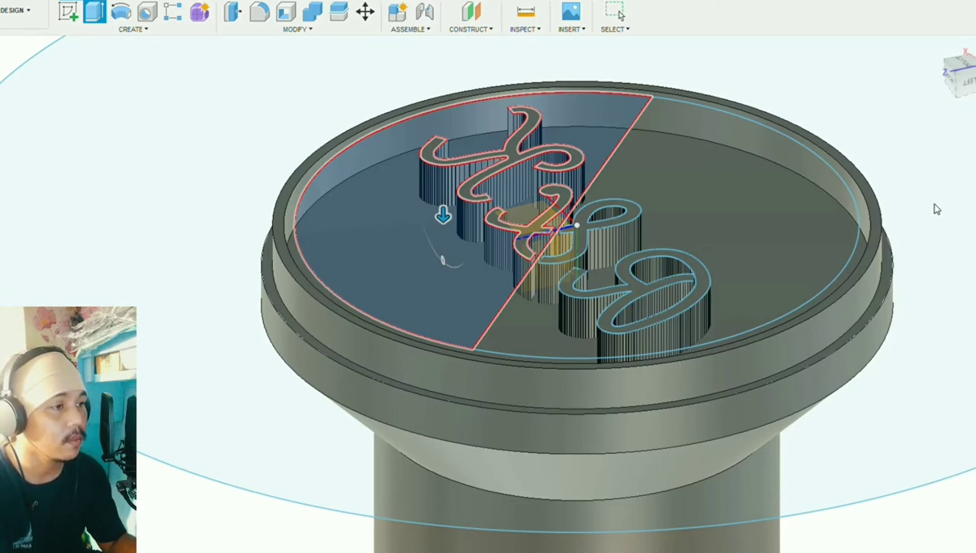
scroll(377, 197, down, 6)
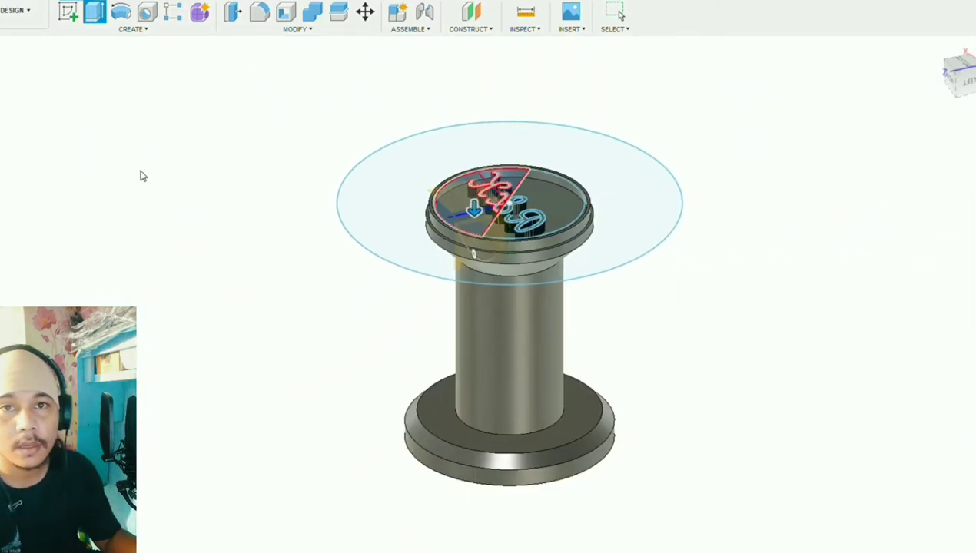
click(26, 143)
scroll(535, 173, up, 4)
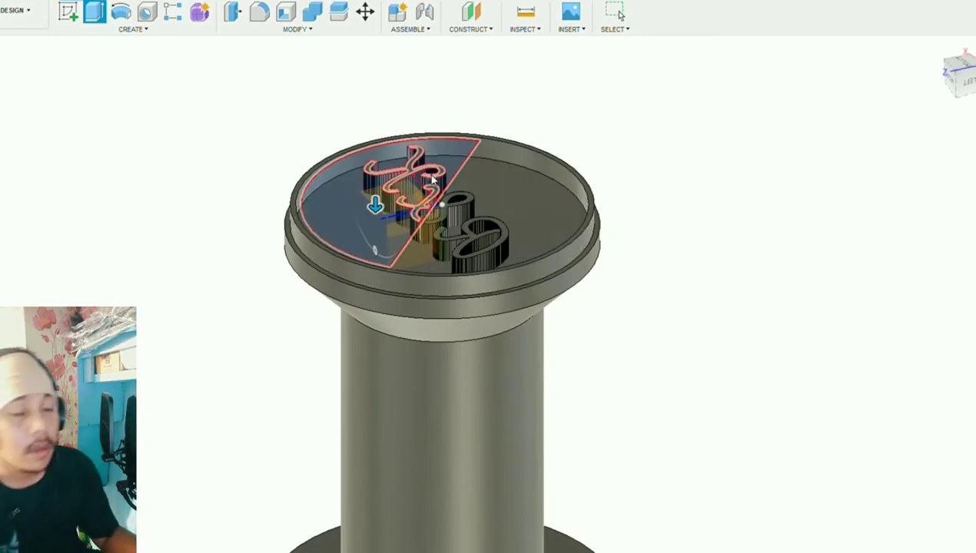
scroll(696, 196, down, 3)
scroll(689, 171, up, 4)
click(582, 194)
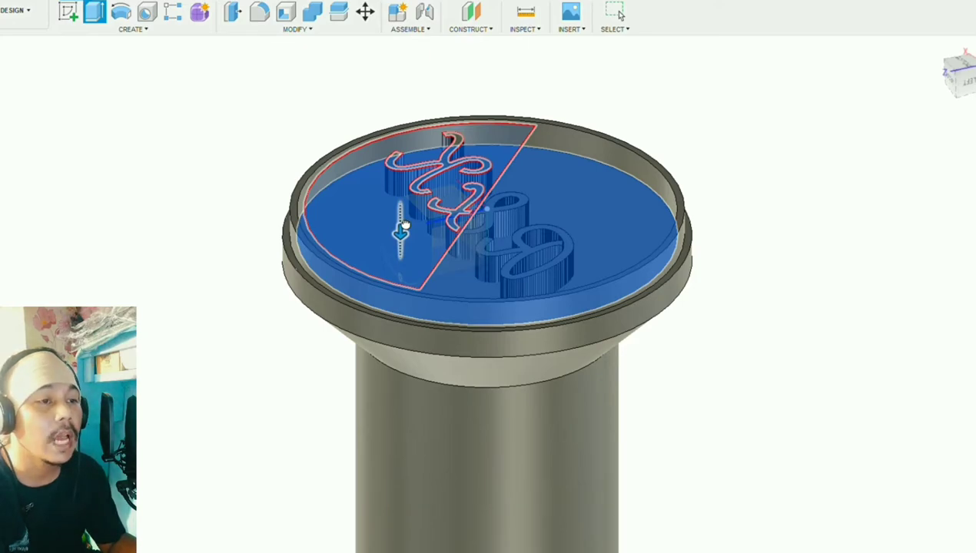
drag(403, 228, 398, 209)
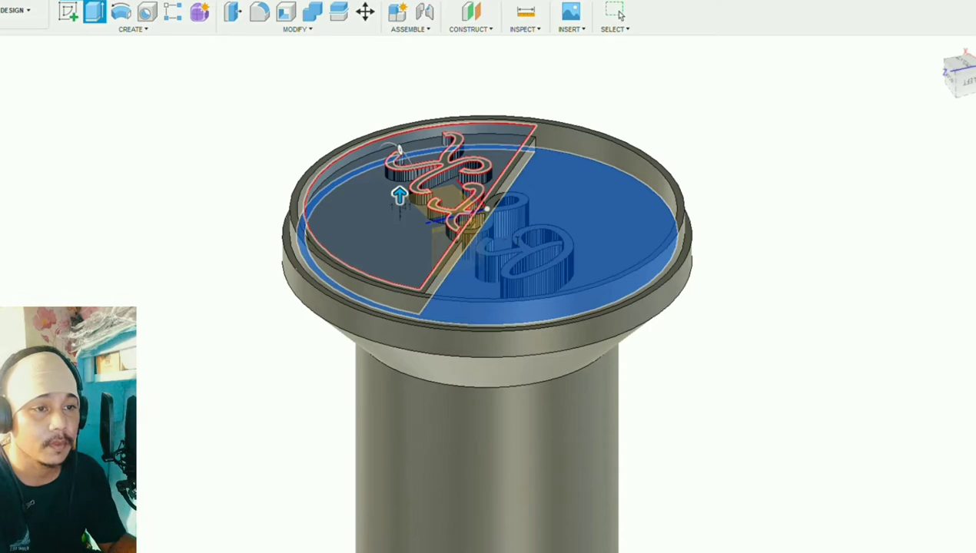
click(591, 248)
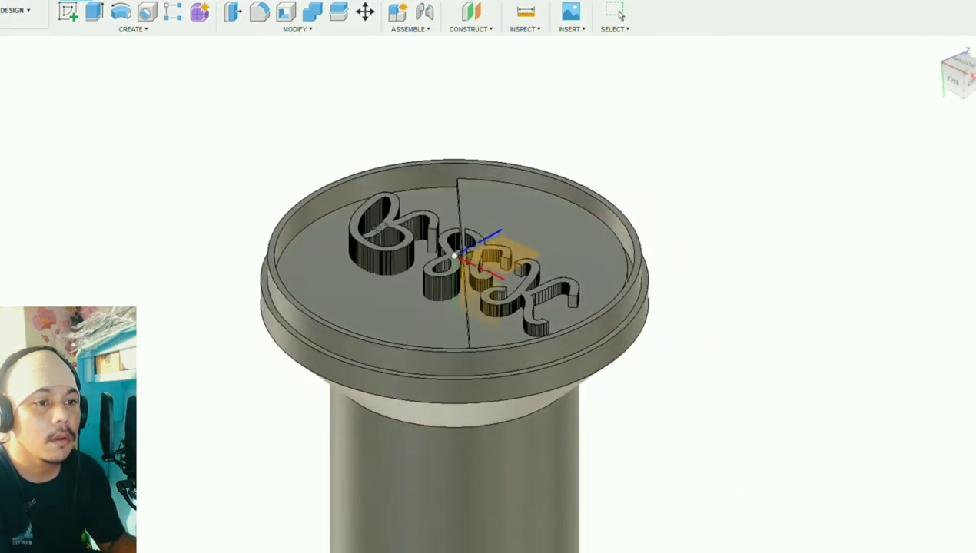
Step: Examine the raised half floor, the letters and the rim from the side and from above
shift+middle_drag(377, 227, 566, 231)
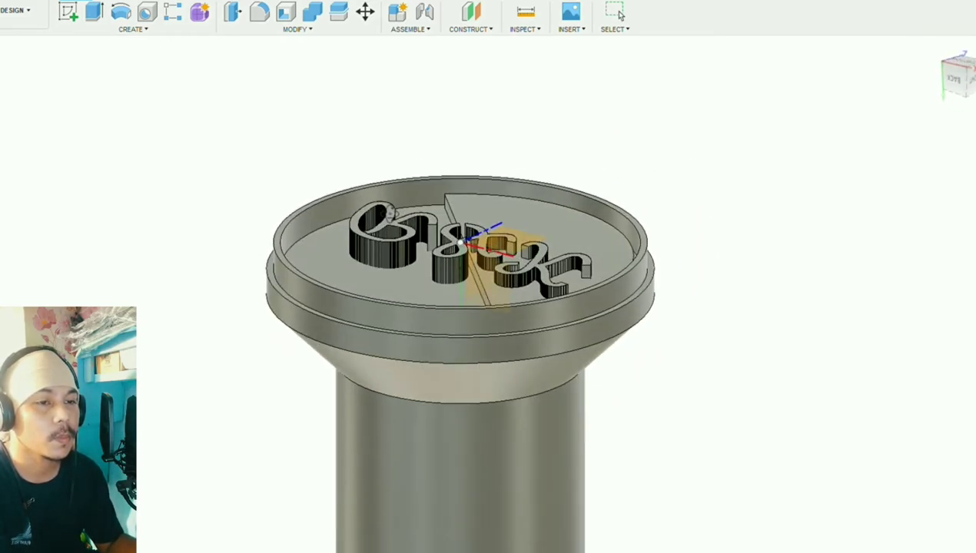
mouse_move(389, 209)
shift+middle_down()
mouse_move(386, 225)
mouse_move(382, 199)
shift+middle_up()
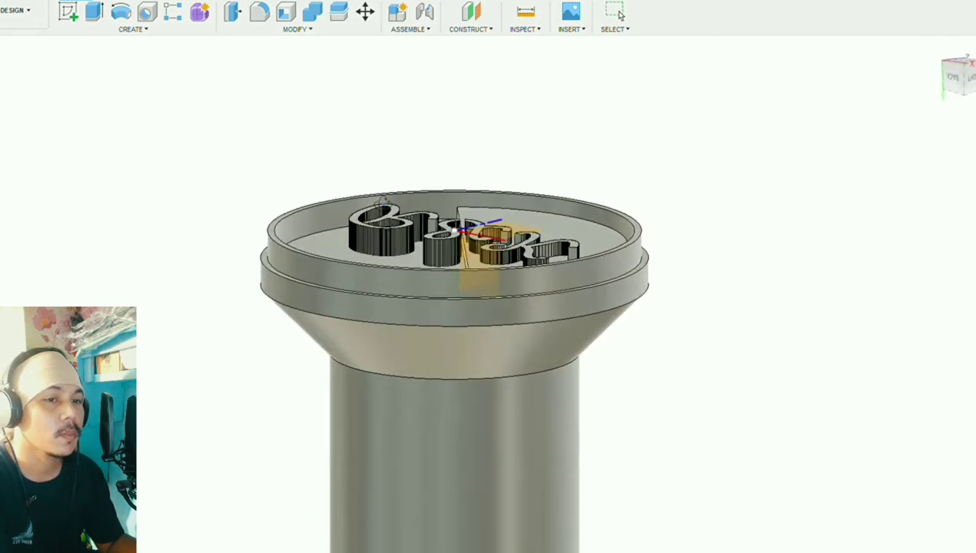
scroll(498, 263, down, 5)
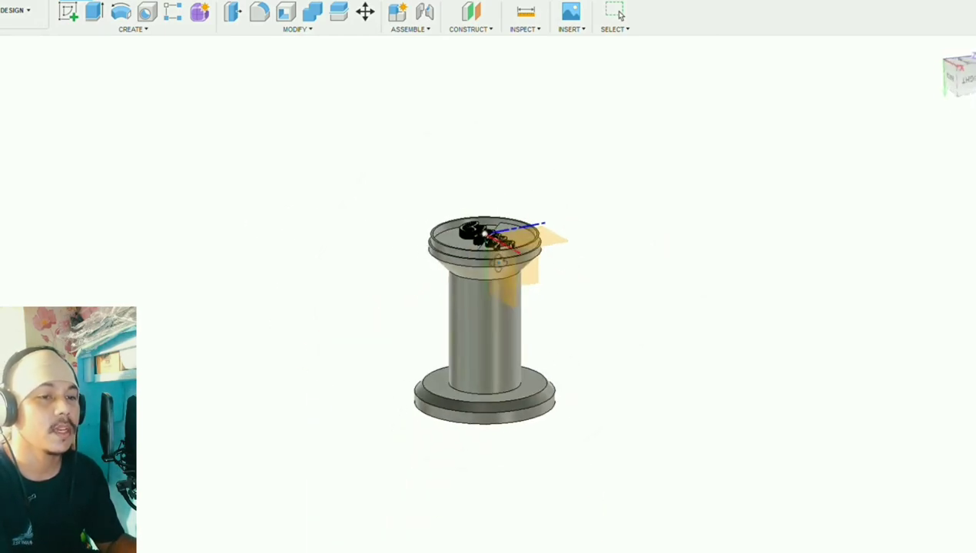
shift+middle_drag(498, 264, 588, 259)
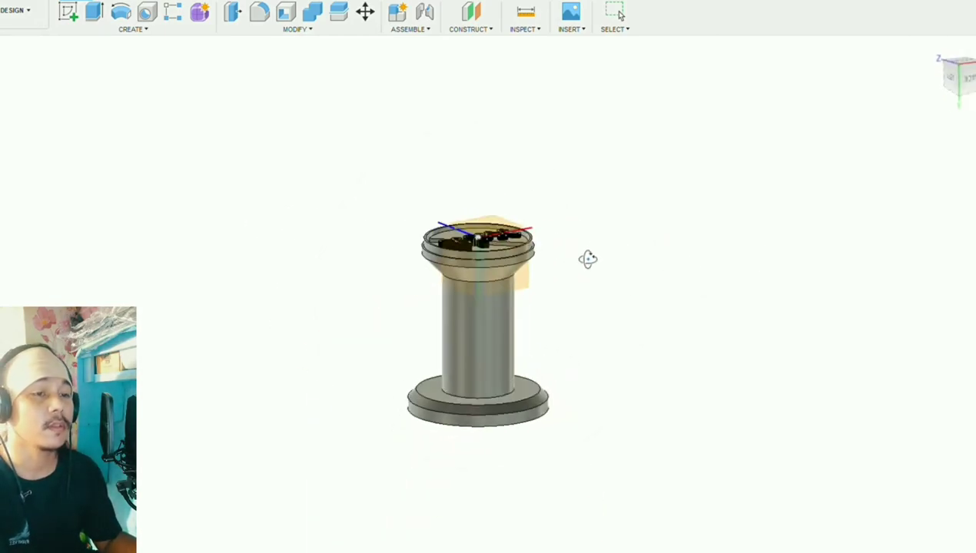
scroll(465, 225, up, 5)
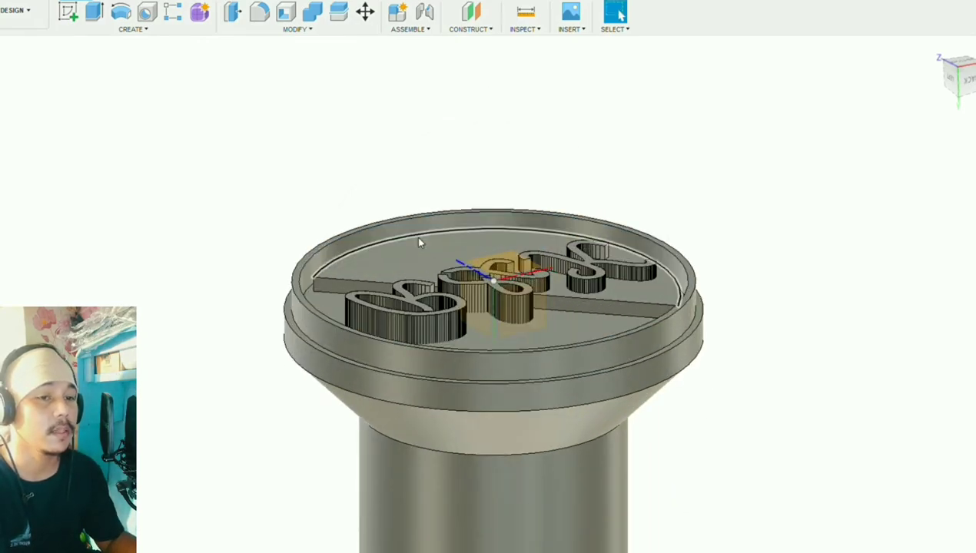
scroll(419, 243, down, 3)
shift+middle_drag(643, 398, 400, 276)
scroll(379, 261, up, 3)
scroll(352, 257, up, 2)
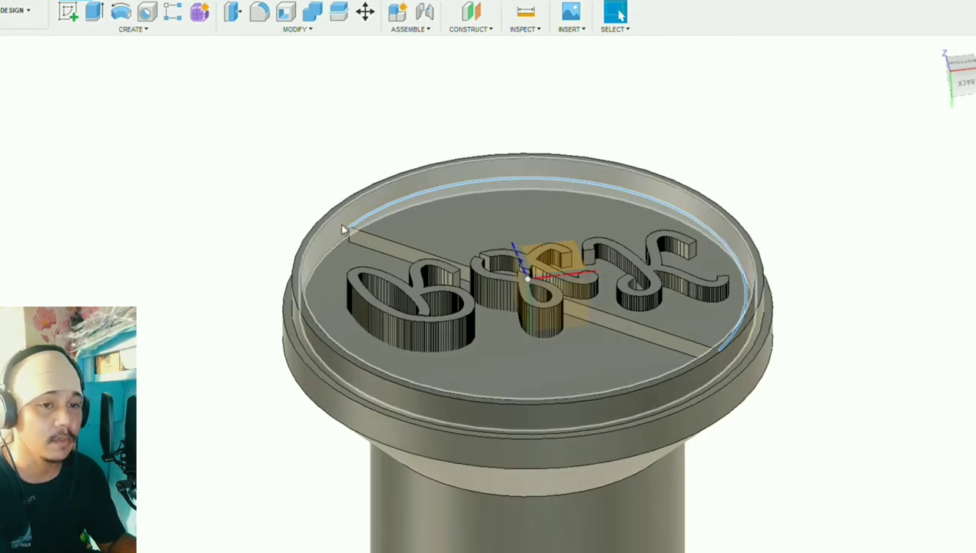
scroll(429, 213, down, 3)
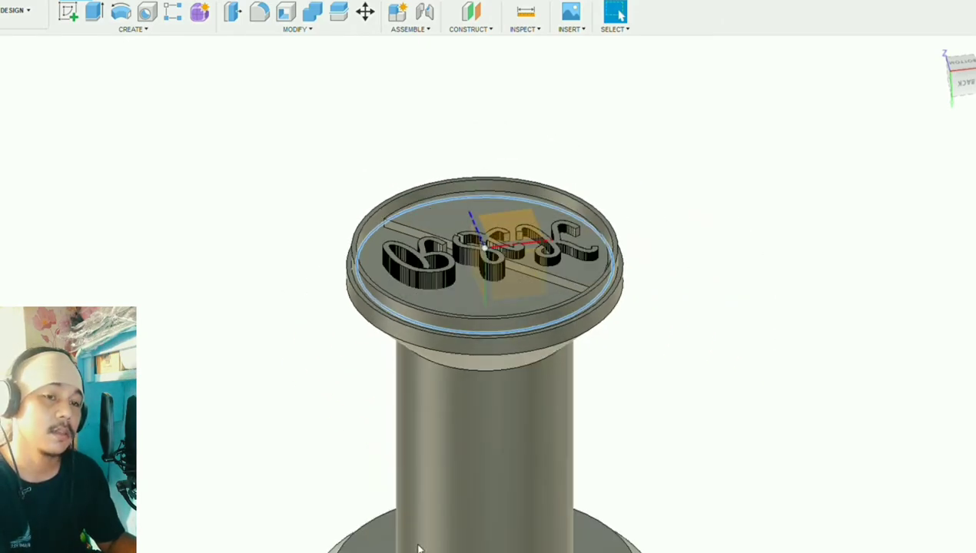
Step: Measure the distance between the rim's top edge and the circular edge at its base
scroll(356, 245, up, 2)
click(355, 240)
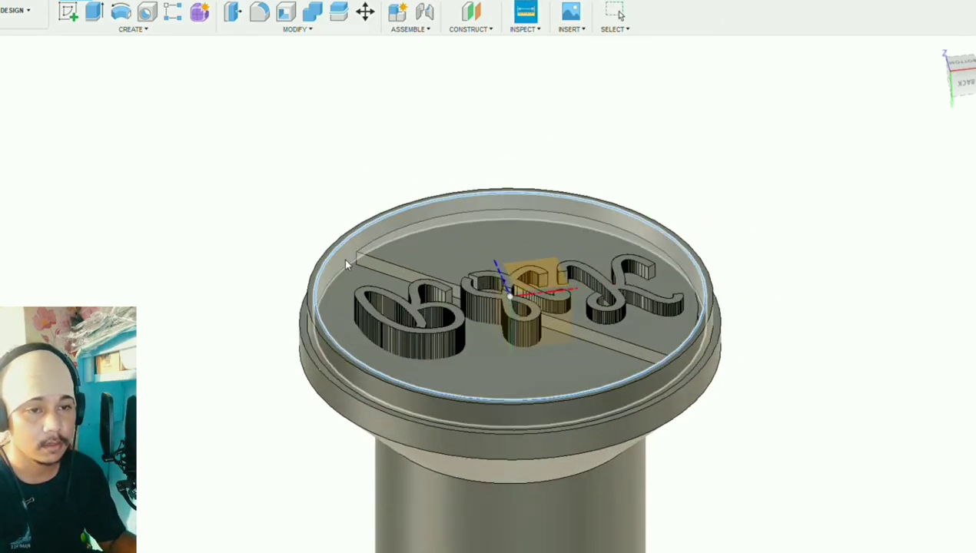
click(339, 283)
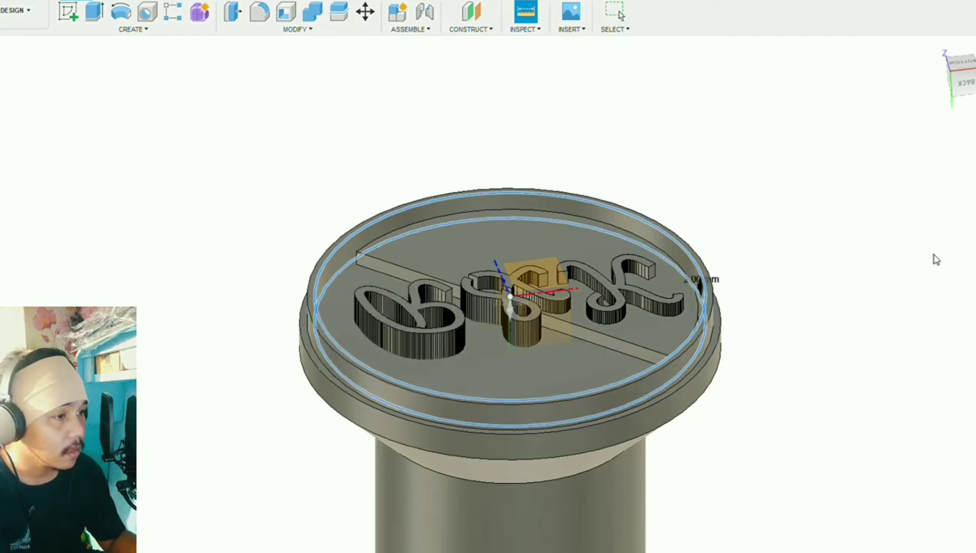
scroll(586, 251, down, 3)
key(Escape)
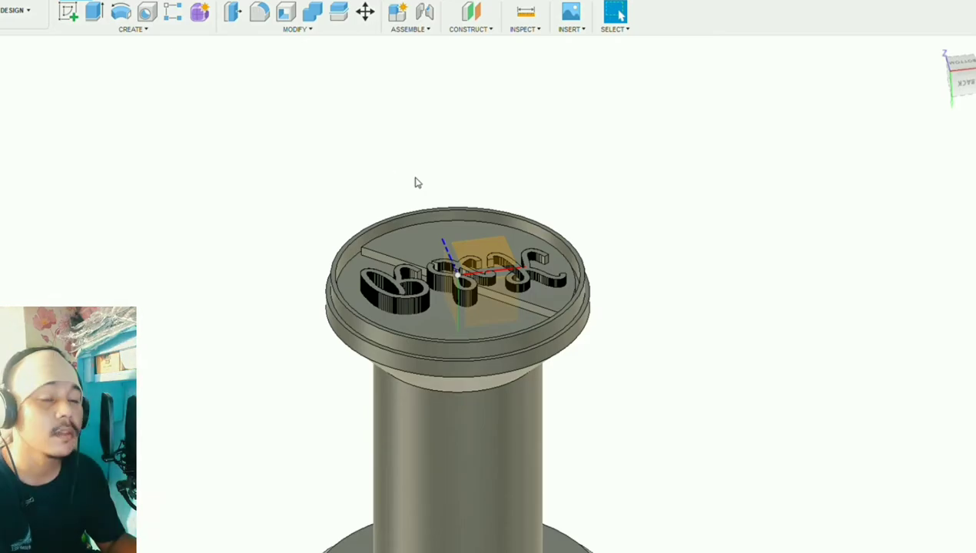
Step: Inspect the logo face head-on and up close, checking the dividing line between the two half floors
scroll(492, 181, down, 3)
scroll(419, 188, up, 3)
shift+middle_drag(547, 308, 496, 318)
shift+middle_drag(442, 515, 429, 233)
scroll(416, 198, up, 5)
scroll(474, 142, up, 5)
scroll(474, 142, down, 5)
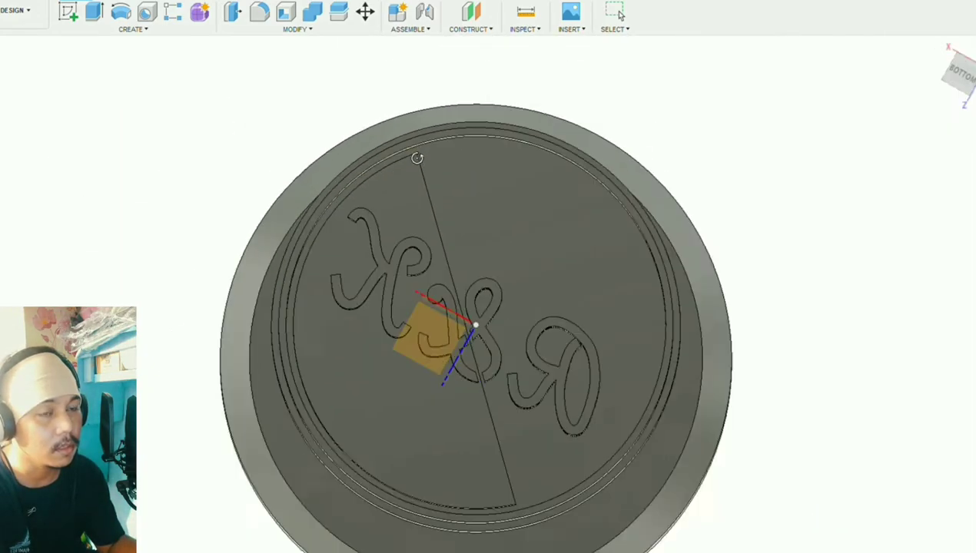
shift+middle_drag(474, 142, 469, 182)
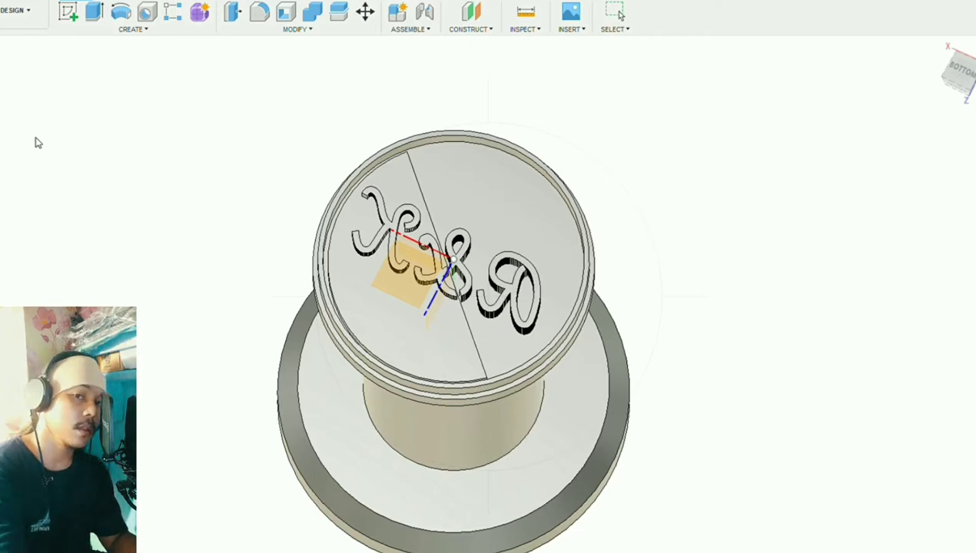
key(Escape)
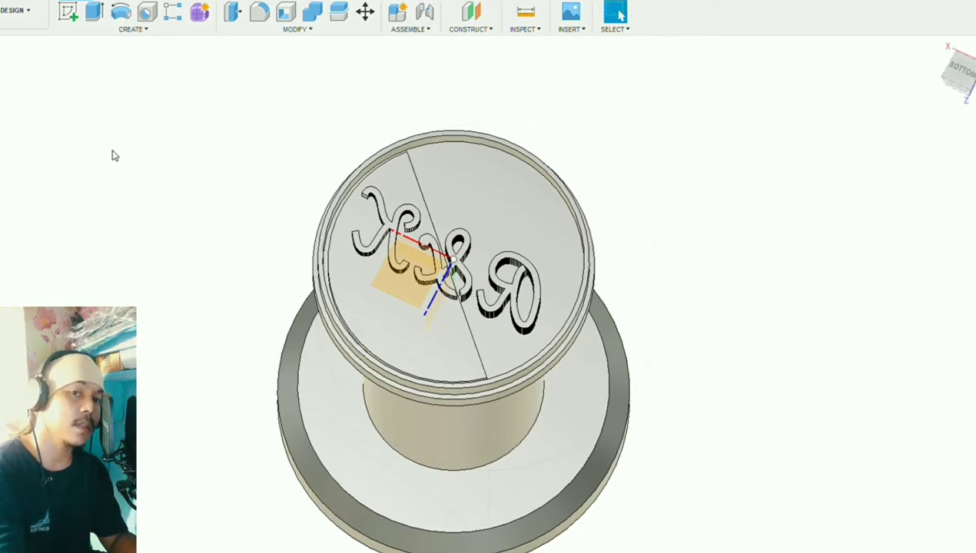
Step: Display the logo sketch over the end face to compare it with the solid letters, and hide it
click(18, 149)
shift+middle_drag(484, 248, 478, 192)
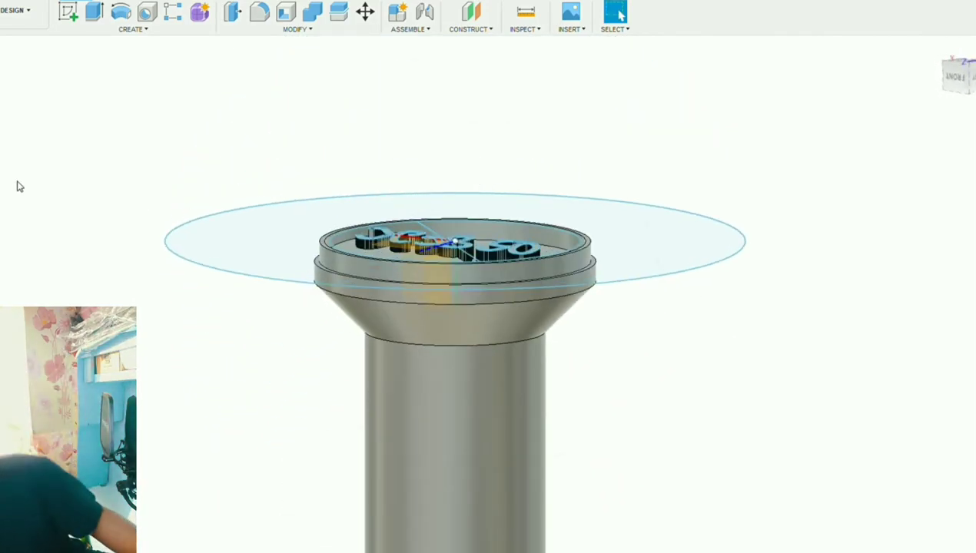
shift+middle_drag(499, 351, 461, 272)
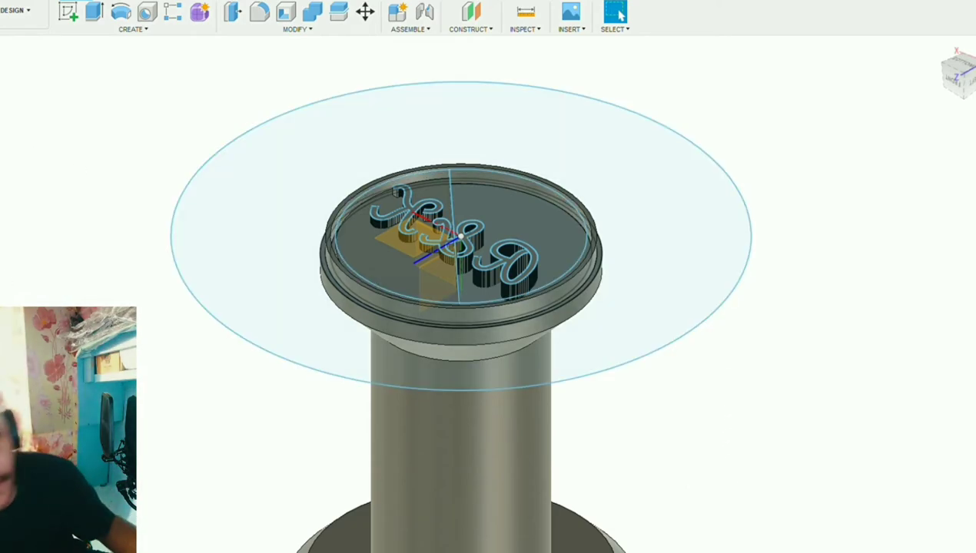
click(35, 159)
shift+middle_drag(424, 547, 424, 552)
shift+middle_drag(492, 276, 492, 230)
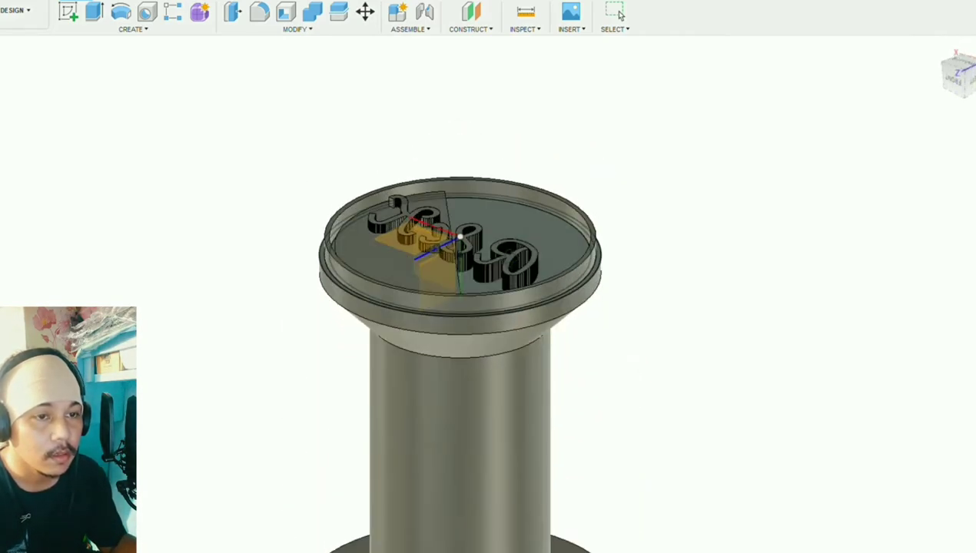
key(Escape)
Step: Open the rim's circle sketch, check its offset circles and leave the sketch
click(68, 200)
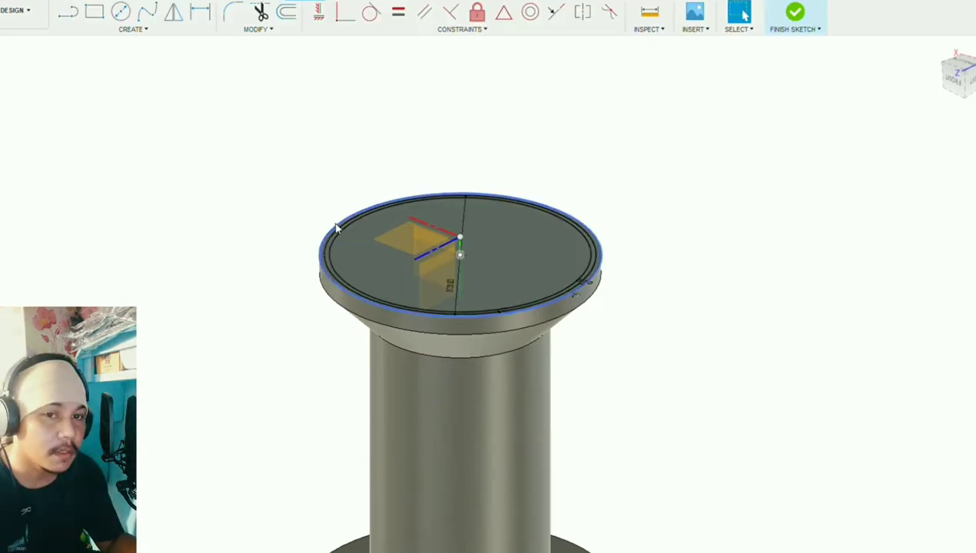
scroll(470, 225, up, 2)
scroll(646, 315, up, 5)
scroll(628, 324, down, 5)
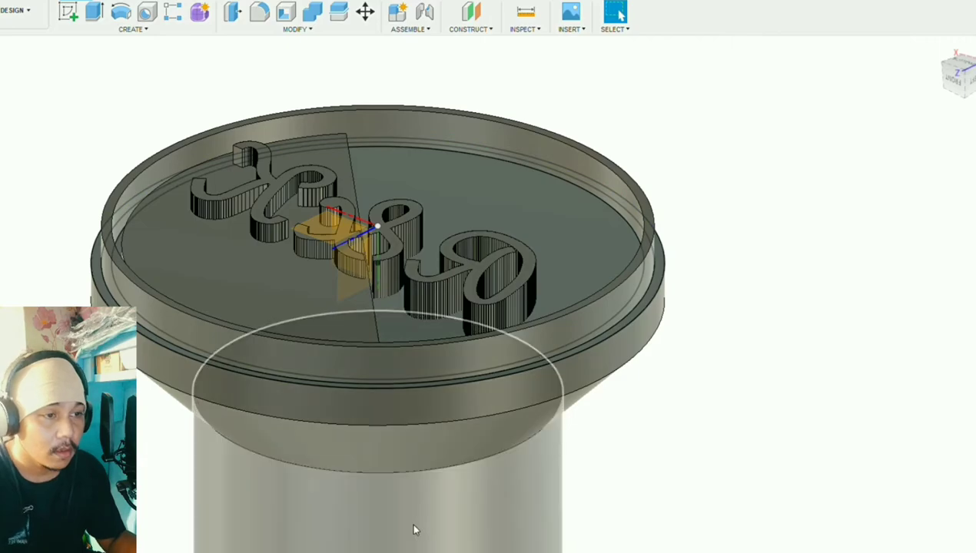
scroll(666, 266, down, 1)
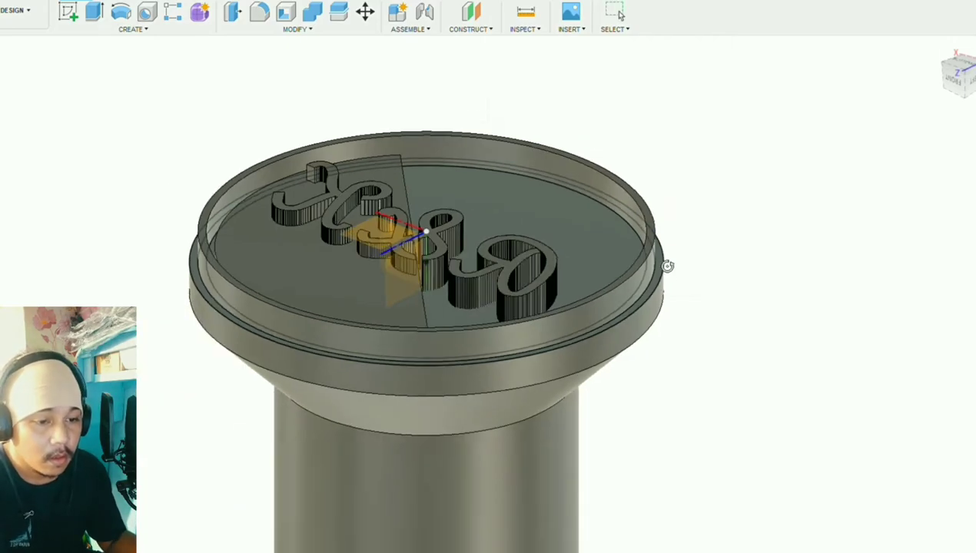
Step: Reopen the rim's ring extrusion to check its selected profile and close it
shift+middle_drag(665, 266, 664, 324)
shift+middle_drag(241, 134, 499, 290)
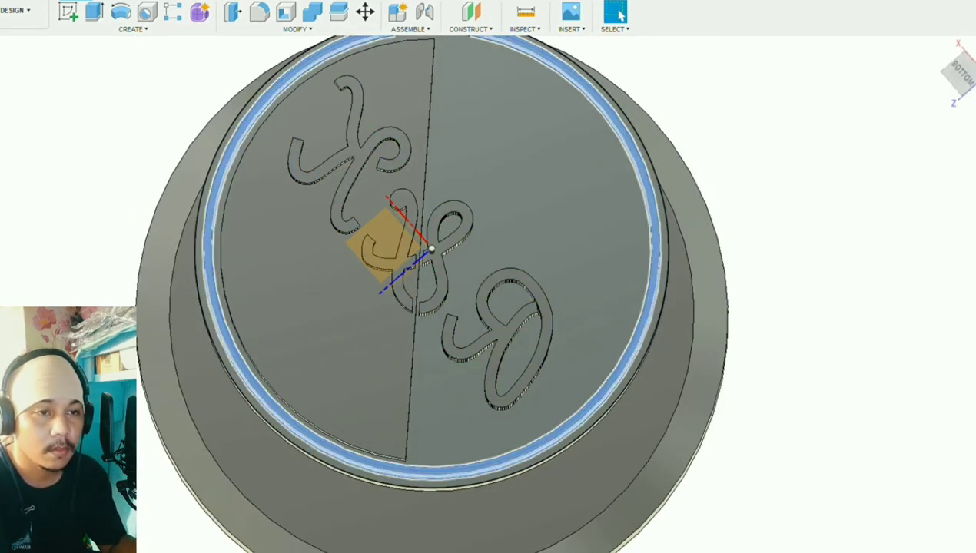
scroll(467, 365, down, 2)
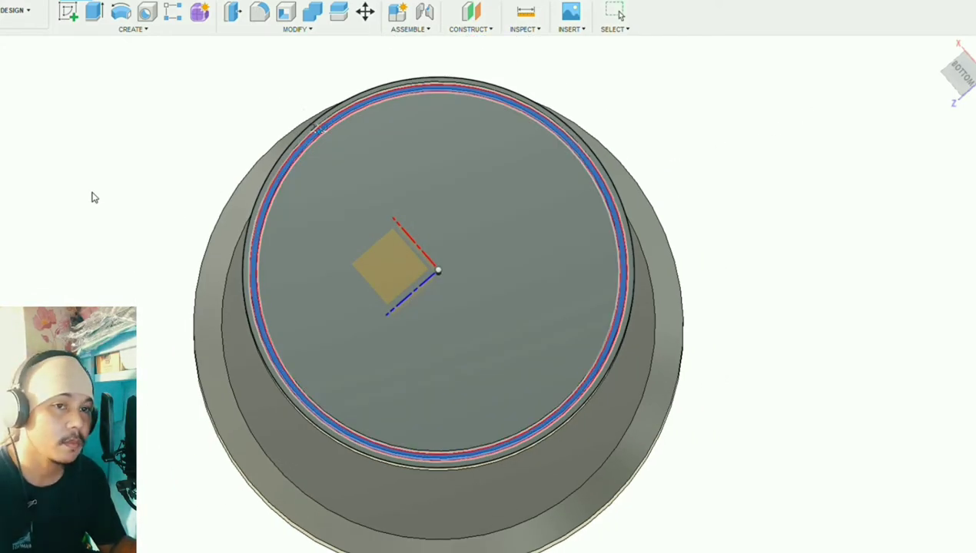
key(Return)
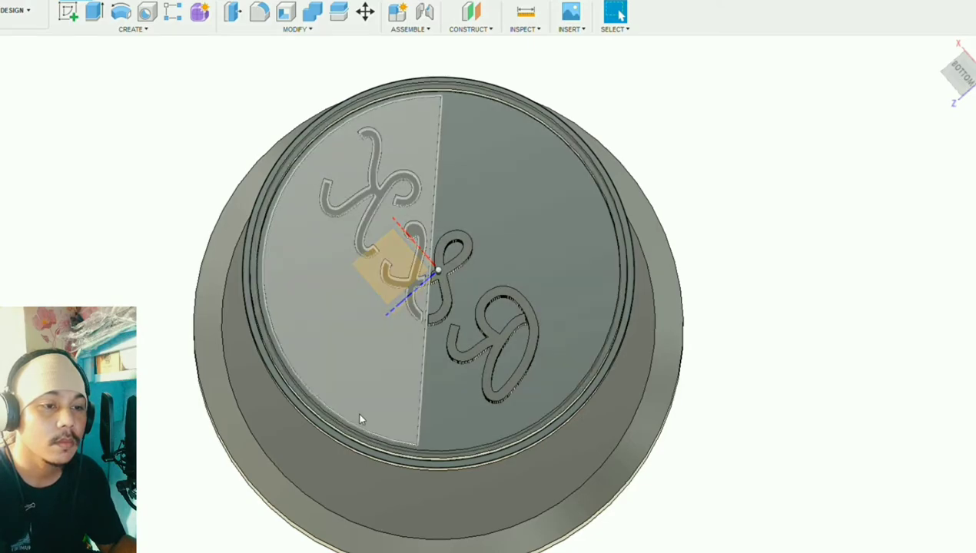
Step: Extrude the remaining half-floor profile around the letters, starting from the recessed floor face, and hide the sketch
mouse_move(432, 331)
shift+middle_down()
mouse_move(472, 201)
mouse_move(400, 192)
mouse_move(384, 233)
mouse_move(385, 220)
mouse_move(477, 169)
mouse_move(324, 204)
mouse_move(325, 220)
mouse_move(597, 336)
mouse_move(615, 281)
shift+middle_up()
click(26, 198)
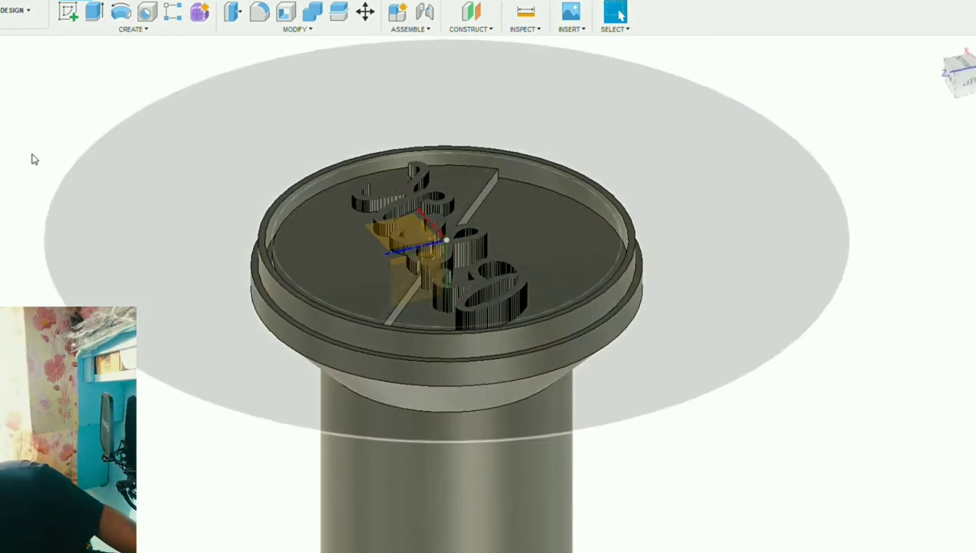
click(31, 155)
key(e)
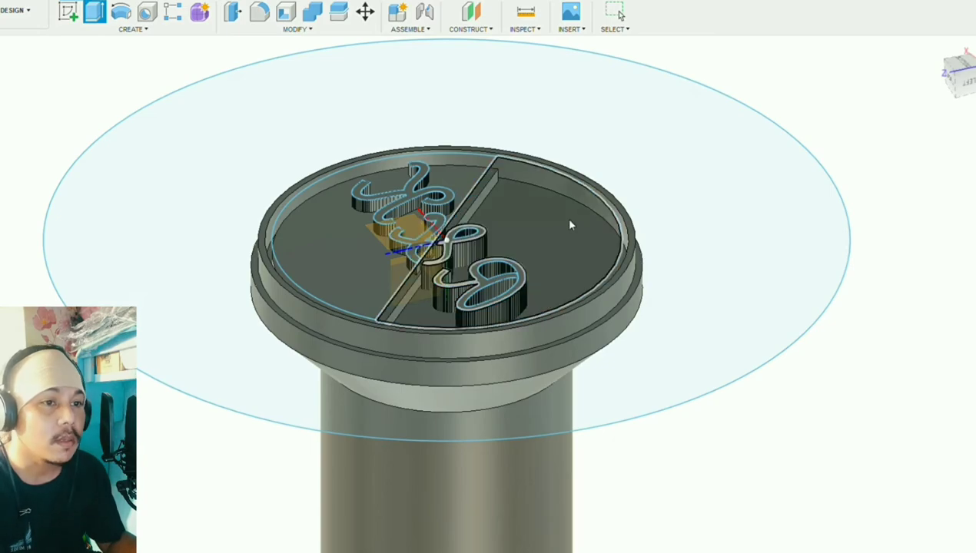
click(570, 224)
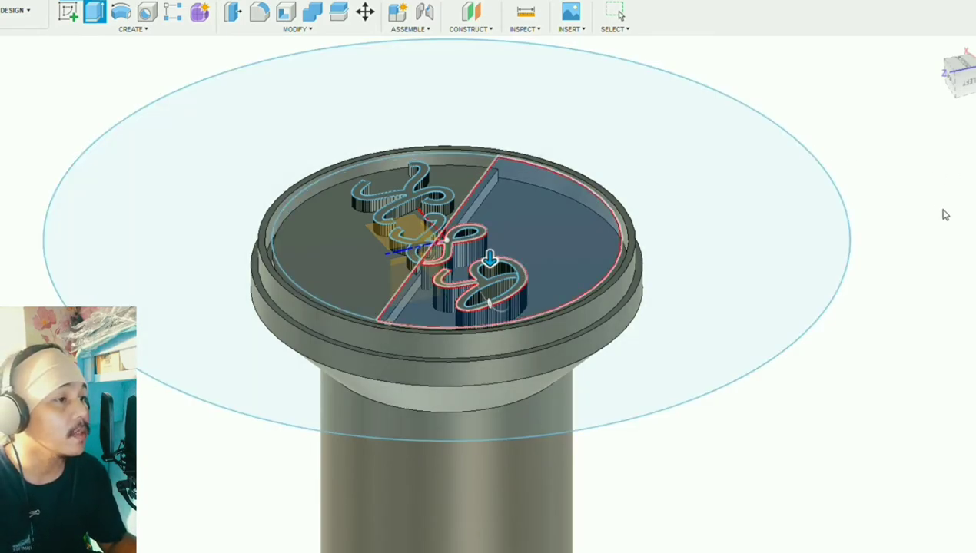
click(31, 152)
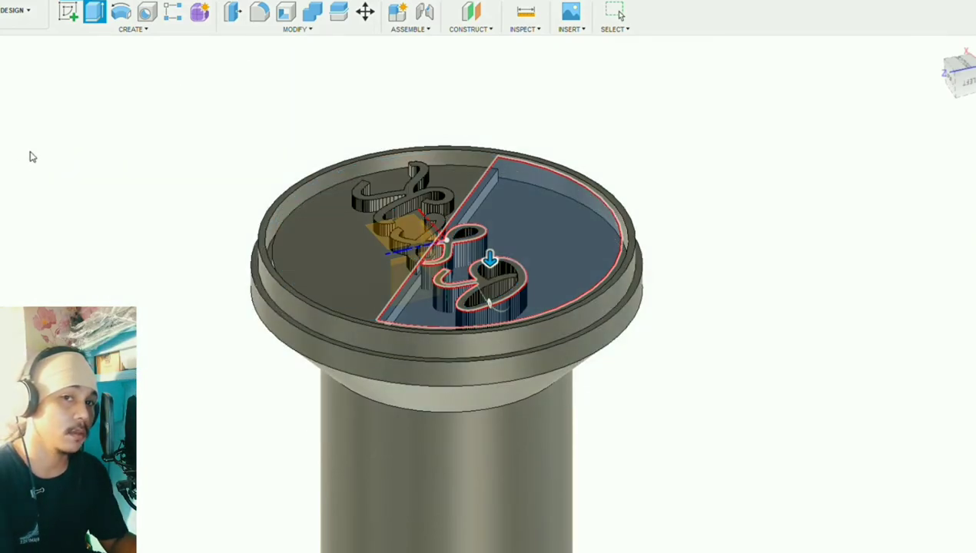
scroll(399, 366, up, 8)
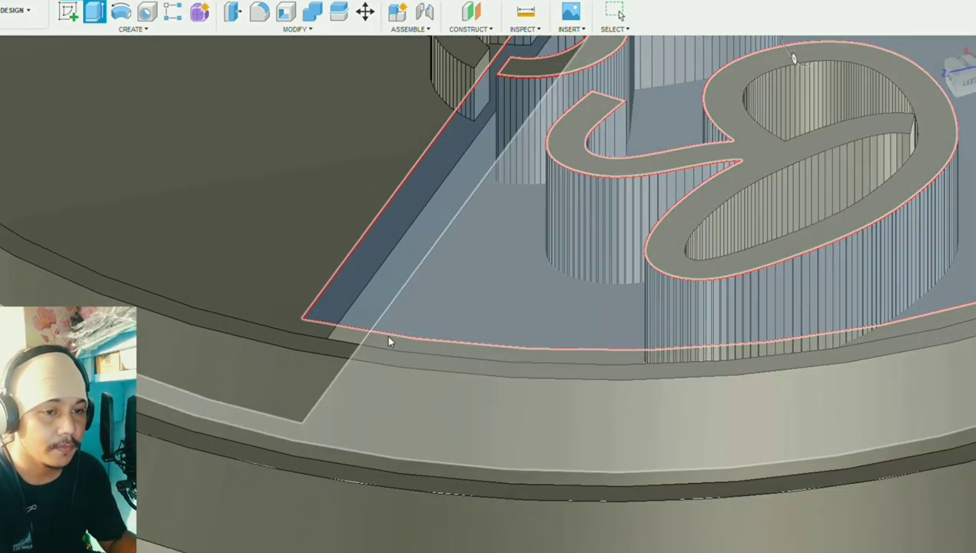
scroll(362, 334, down, 8)
scroll(552, 276, up, 10)
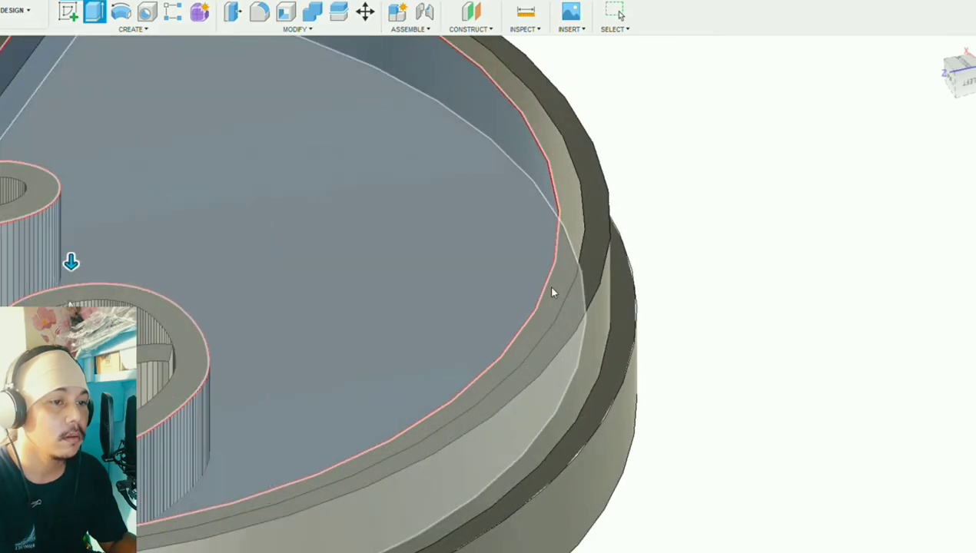
scroll(625, 287, down, 8)
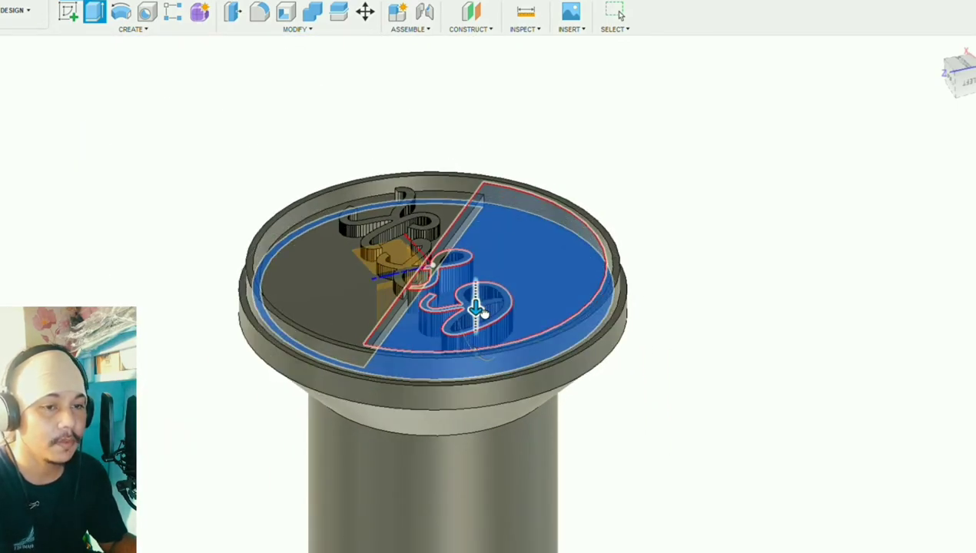
click(339, 367)
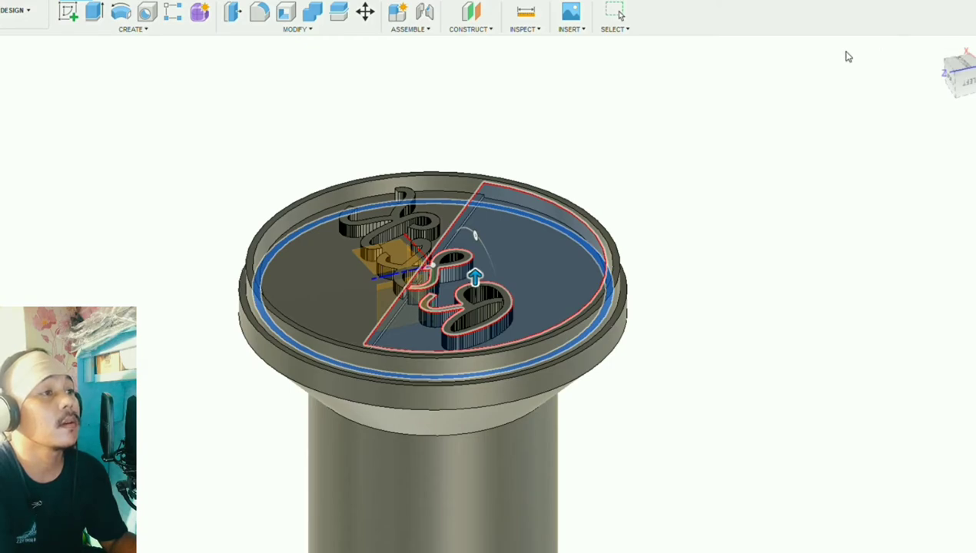
key(Escape)
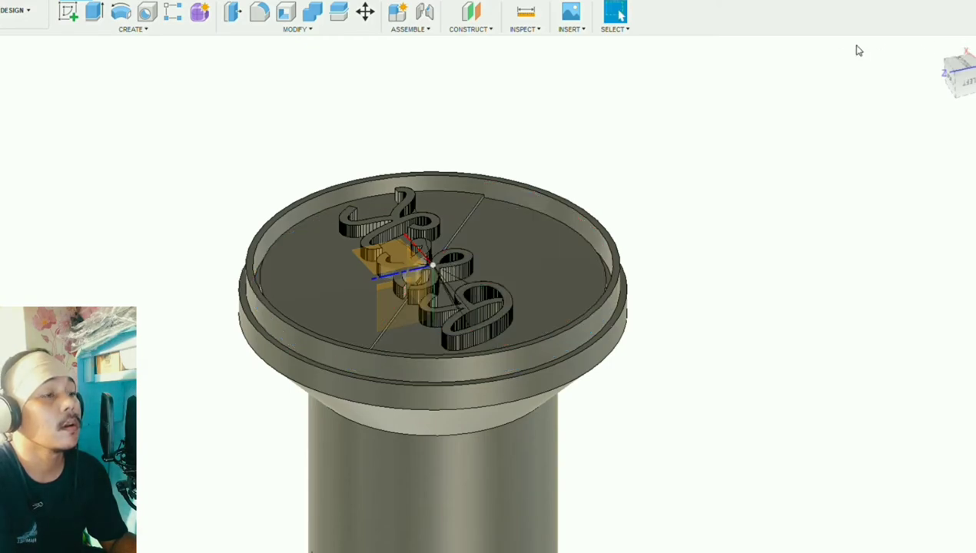
Step: Reopen the first half floor's extrusion, check its selected profile and start face, and close it
scroll(567, 363, down, 3)
mouse_move(570, 348)
shift+middle_down()
mouse_move(573, 311)
mouse_move(584, 346)
shift+middle_up()
scroll(484, 303, up, 2)
click(388, 339)
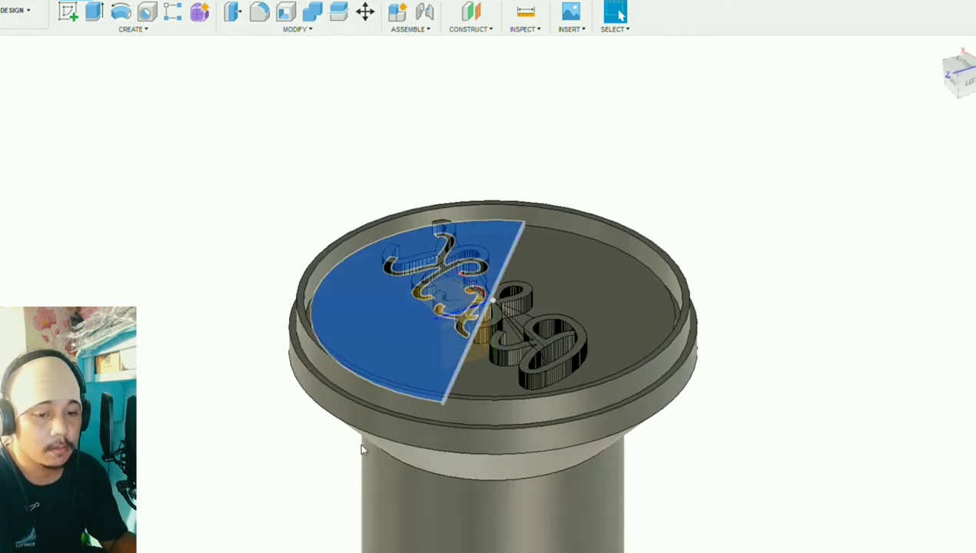
key(e)
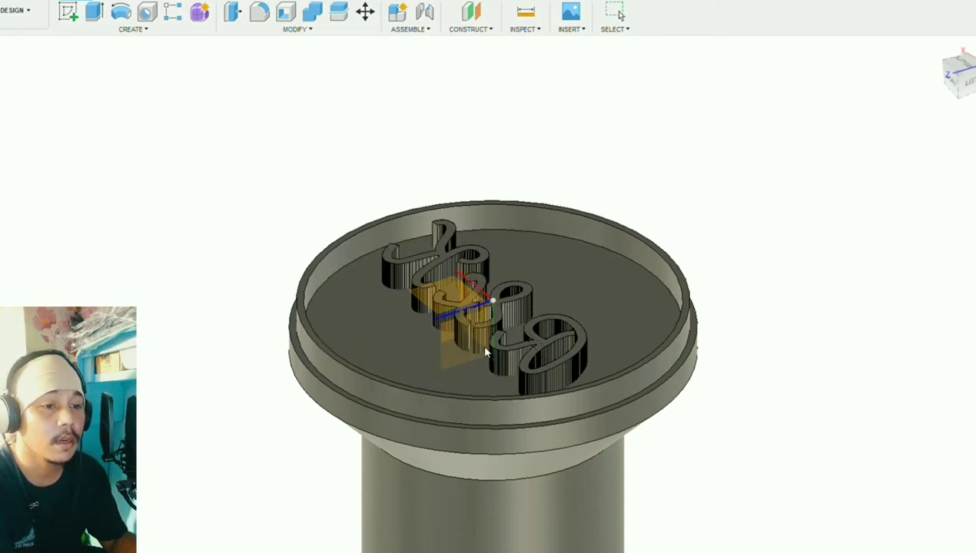
click(577, 281)
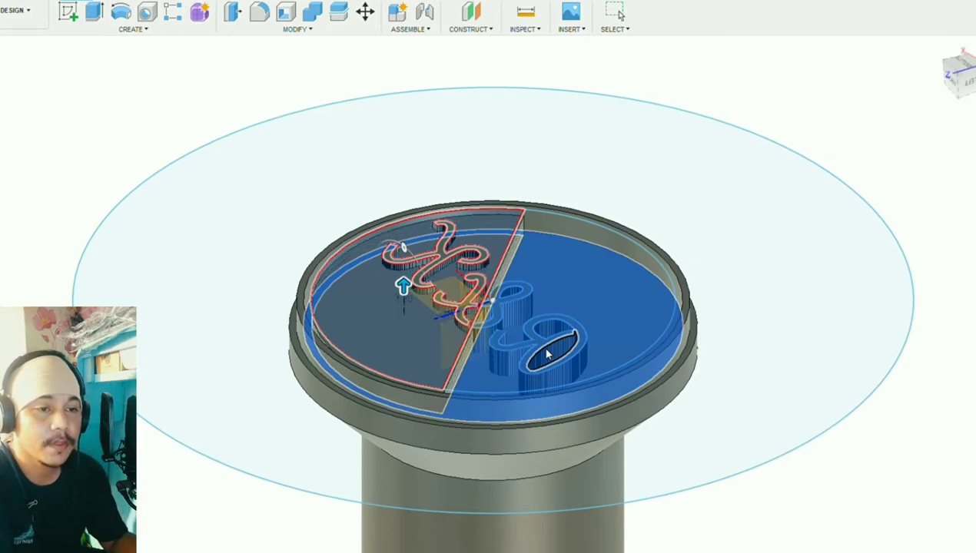
click(601, 346)
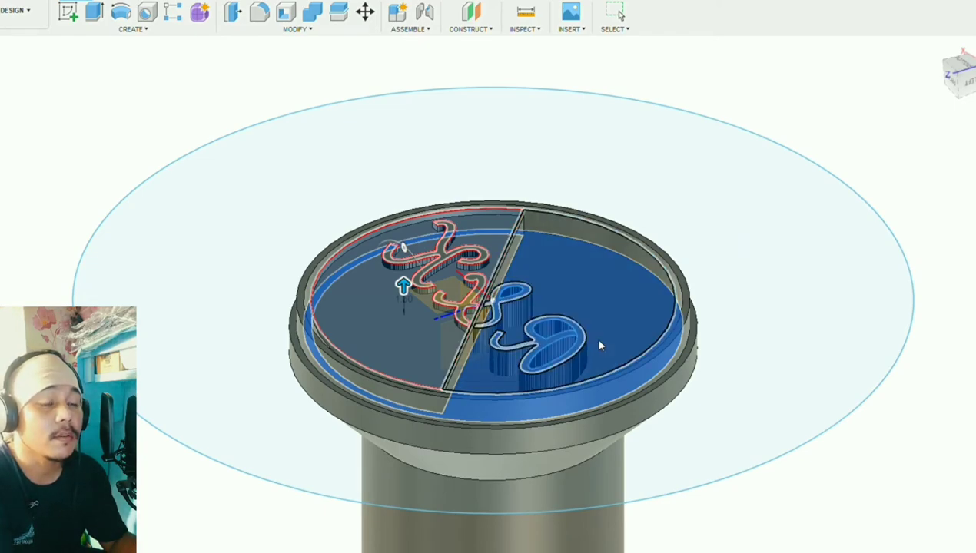
click(601, 346)
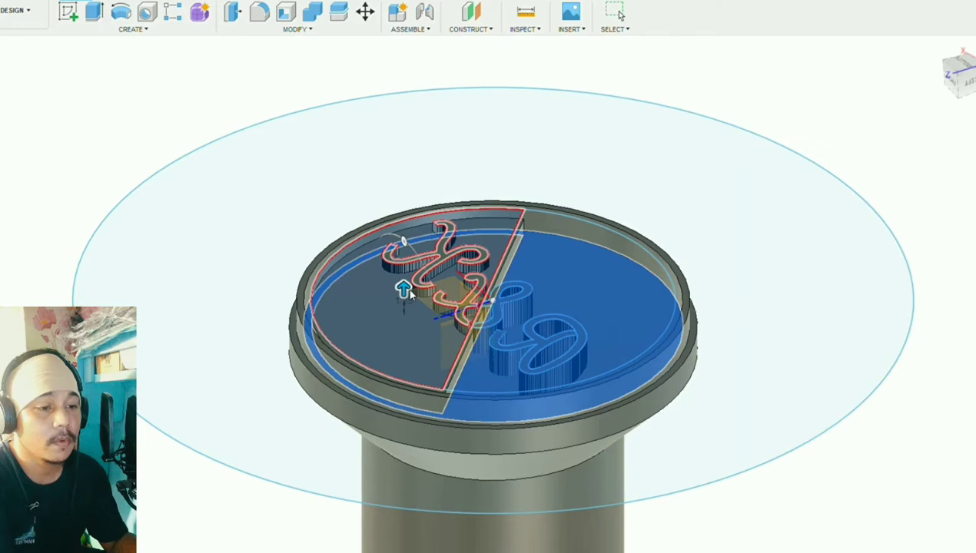
key(Escape)
Step: Inspect the two floor halves and the letters on the end face up close, head-on and from several angles
scroll(468, 262, up, 5)
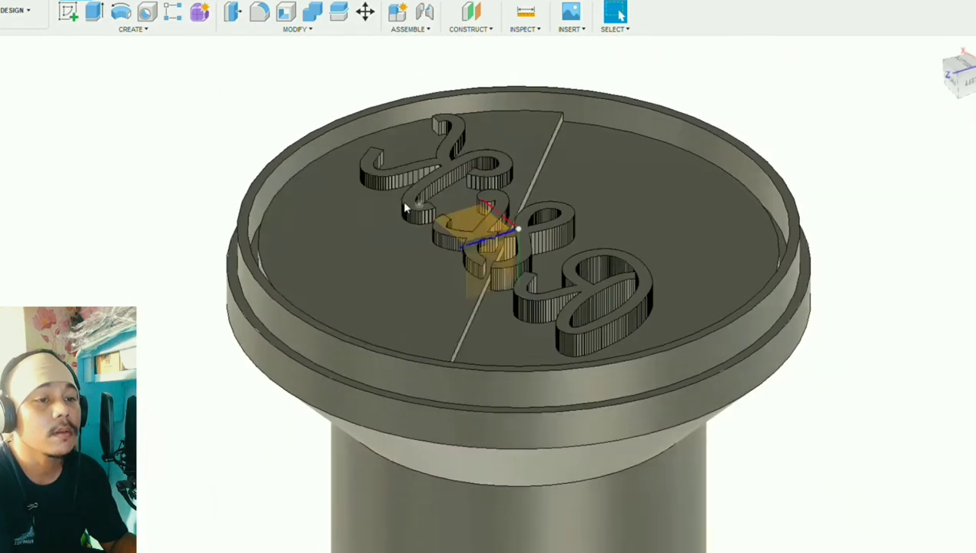
scroll(447, 230, down, 2)
scroll(423, 227, up, 2)
scroll(538, 231, down, 4)
shift+middle_drag(539, 230, 477, 269)
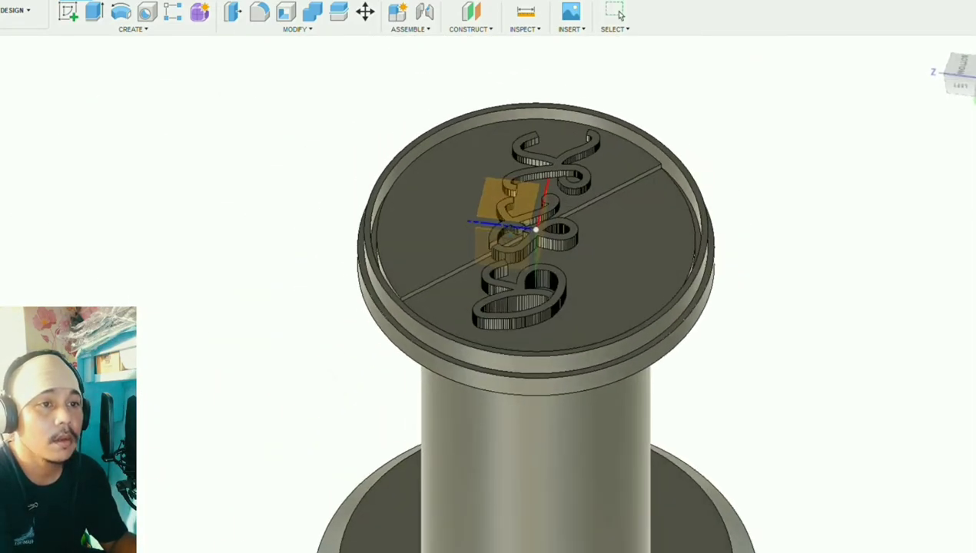
shift+middle_drag(492, 231, 623, 254)
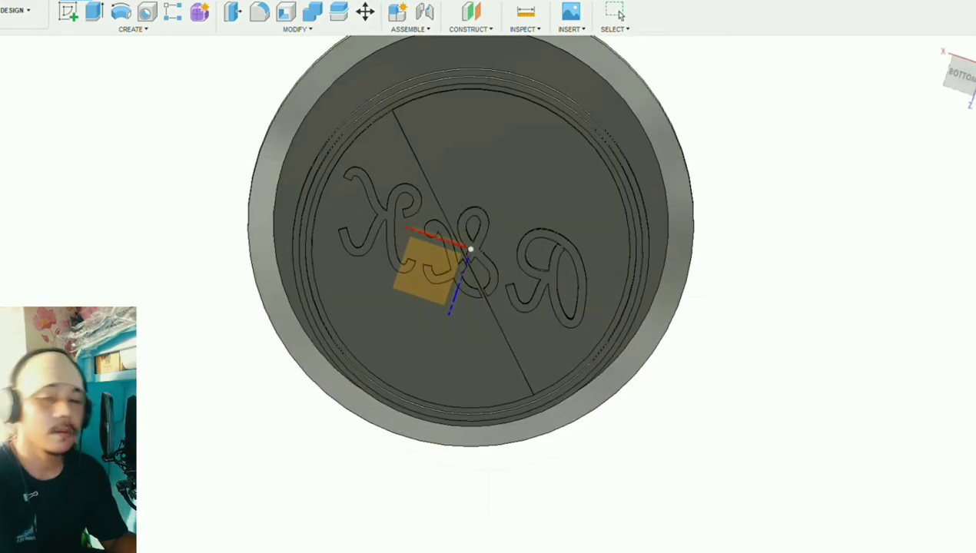
key(Escape)
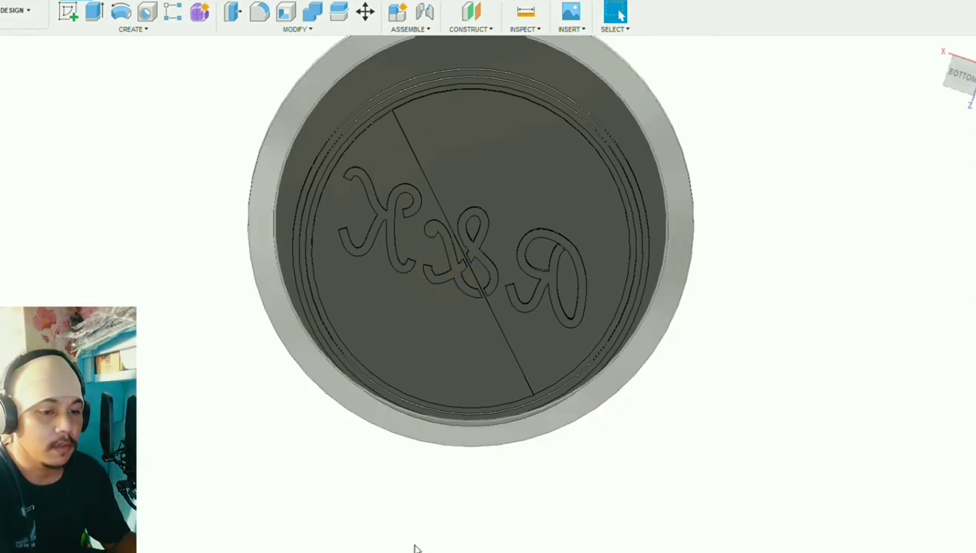
scroll(468, 224, down, 5)
shift+middle_drag(584, 108, 514, 156)
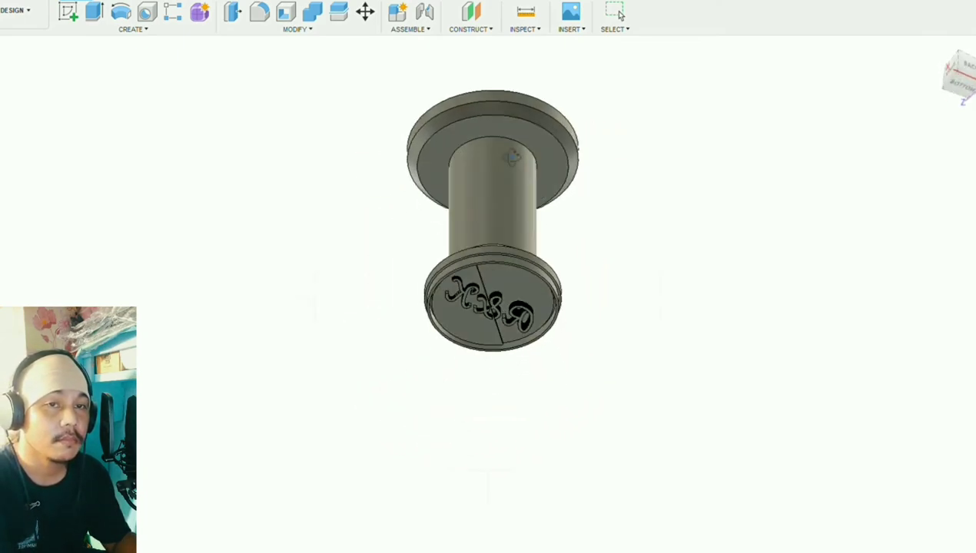
click(313, 14)
scroll(512, 277, up, 2)
click(419, 322)
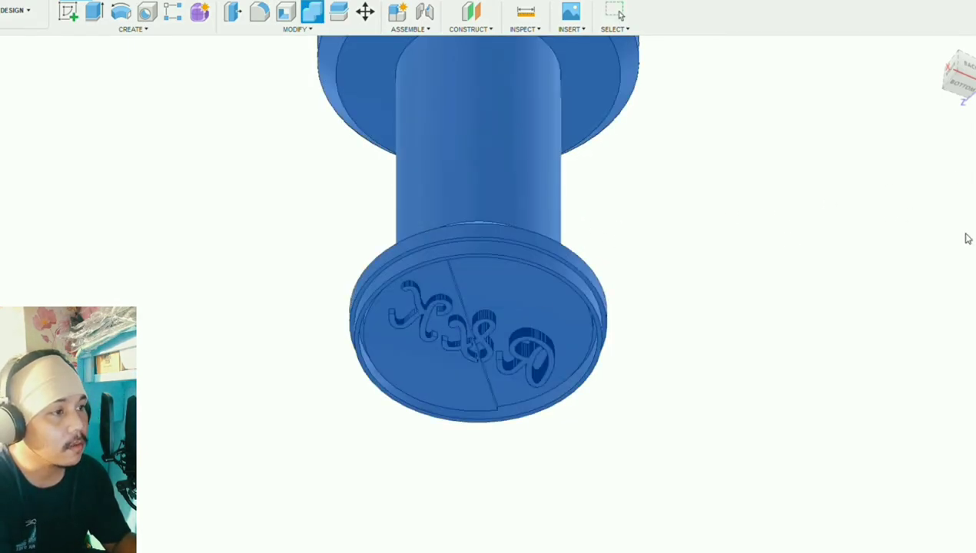
key(Escape)
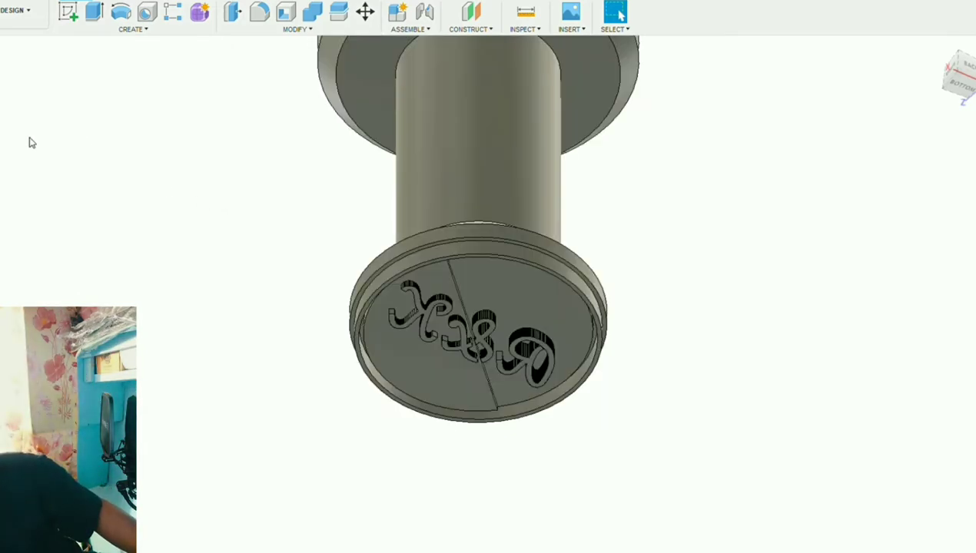
Step: Sketch a circle centred on the stamp's logo end, on the origin plane there, wider than the stamp's rim
shift+middle_drag(521, 301, 470, 317)
key(c)
scroll(467, 318, down, 3)
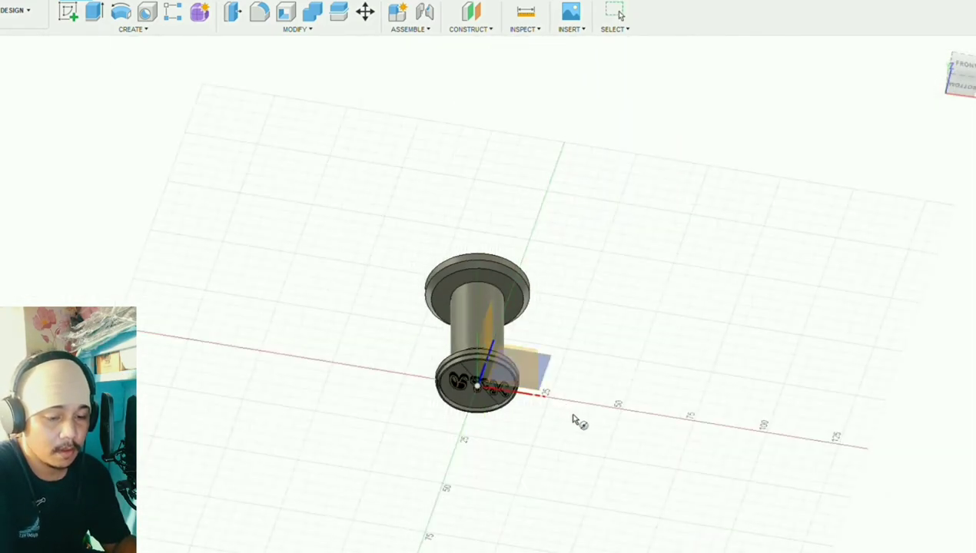
scroll(538, 377, up, 4)
click(416, 409)
click(396, 405)
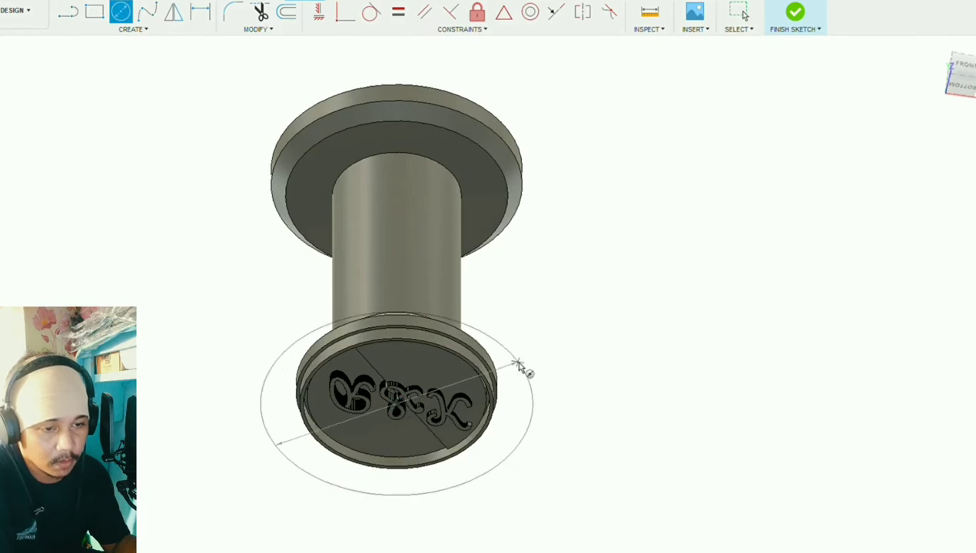
click(512, 362)
key(e)
Step: Extrude the circle about 3 mm towards the stamp's handle as a new disc body
scroll(532, 323, down, 2)
shift+middle_drag(538, 315, 527, 380)
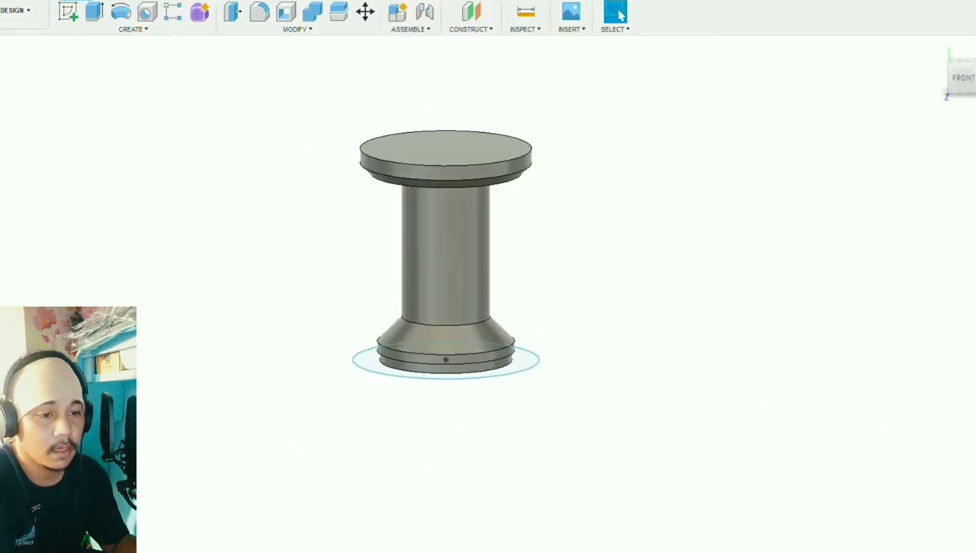
key(e)
drag(446, 348, 711, 322)
scroll(948, 261, up, 4)
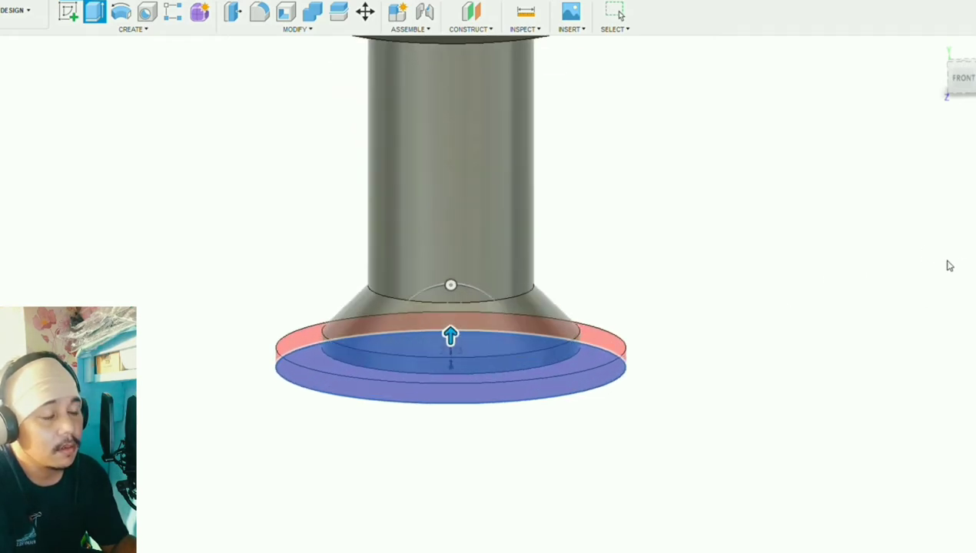
mouse_move(450, 336)
mouse_down()
mouse_move(451, 283)
mouse_move(451, 328)
mouse_up()
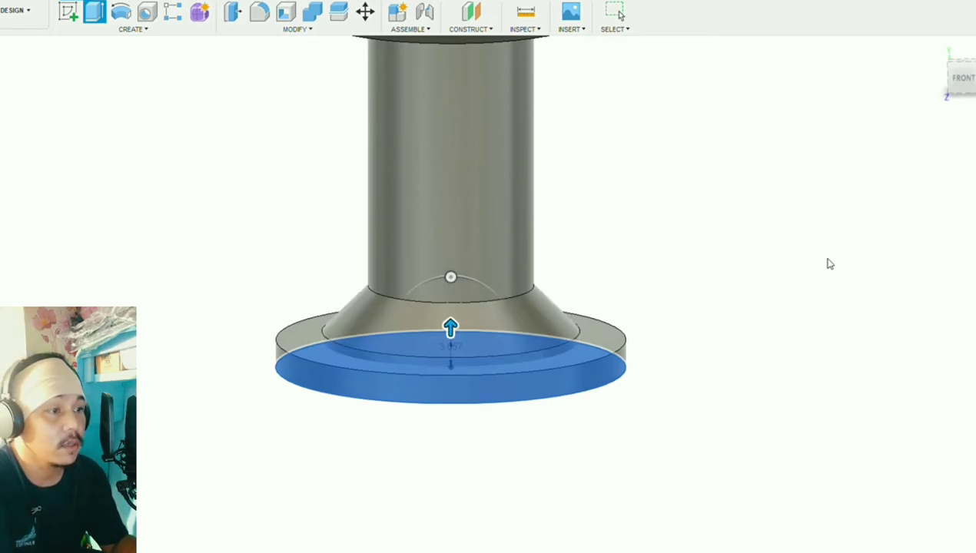
scroll(497, 385, down, 3)
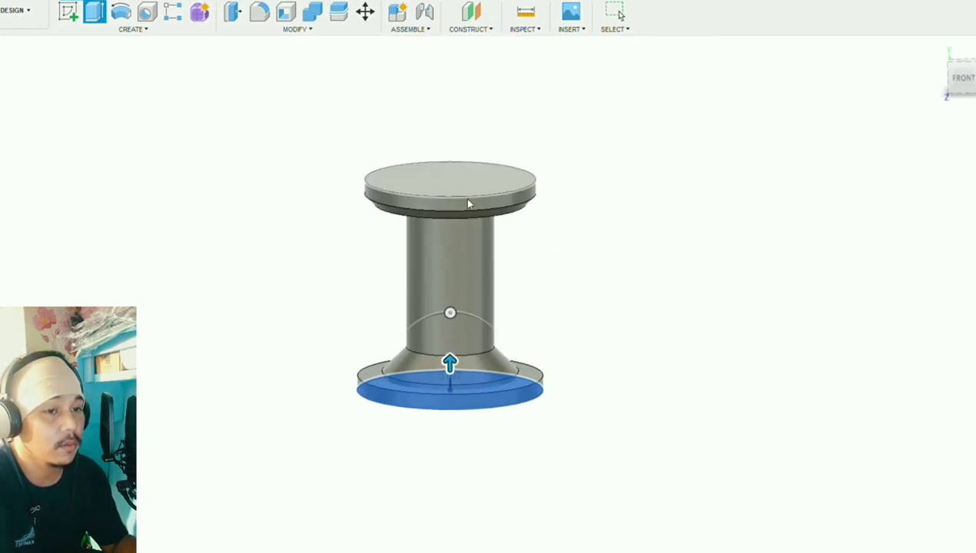
click(934, 277)
shift+middle_drag(436, 529, 443, 548)
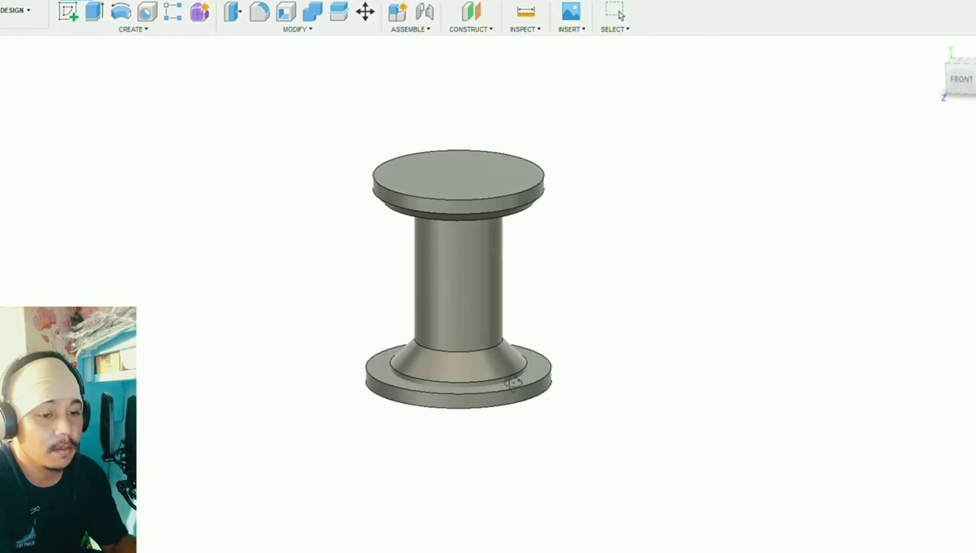
Step: Combine the disc as target with the stamp as tool body, using Cut, and inspect the imprint in the disc
click(312, 12)
scroll(565, 287, up, 2)
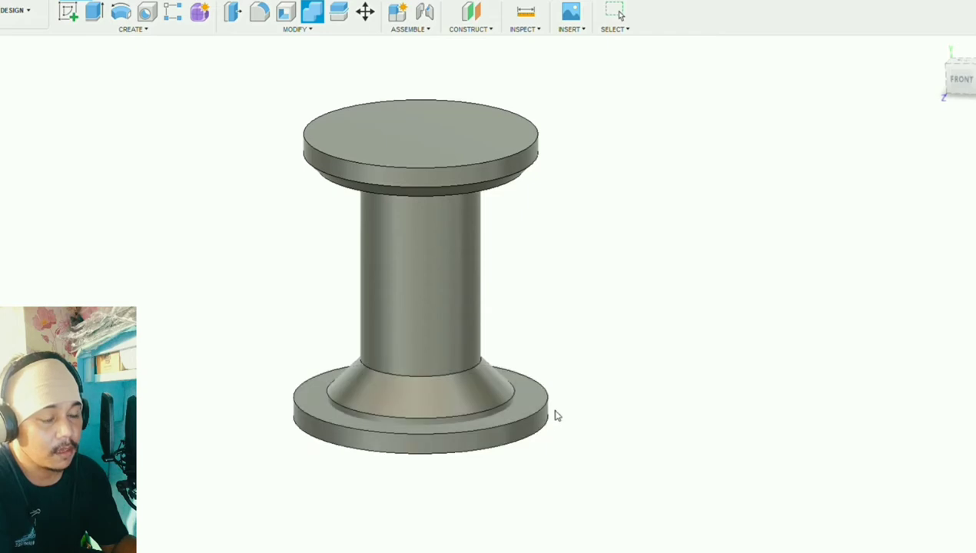
click(544, 420)
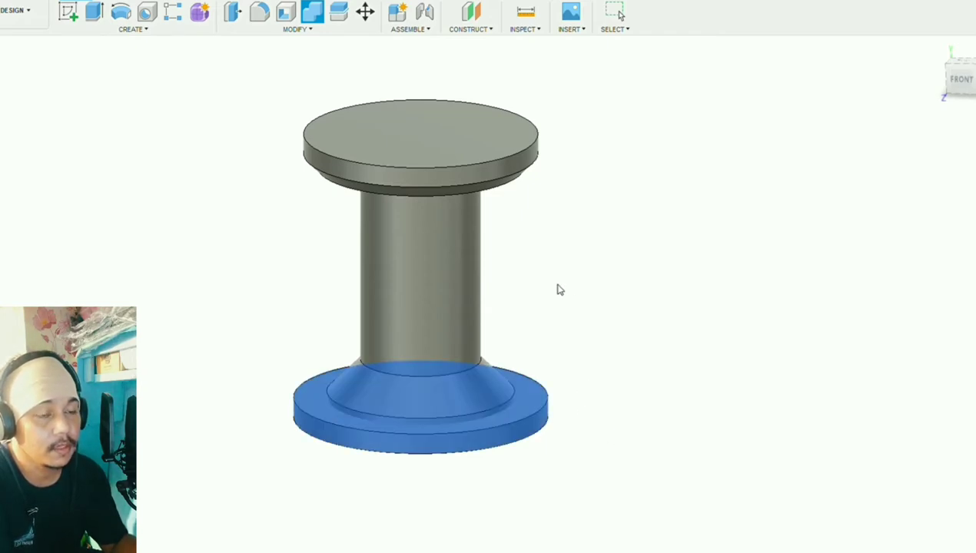
click(440, 243)
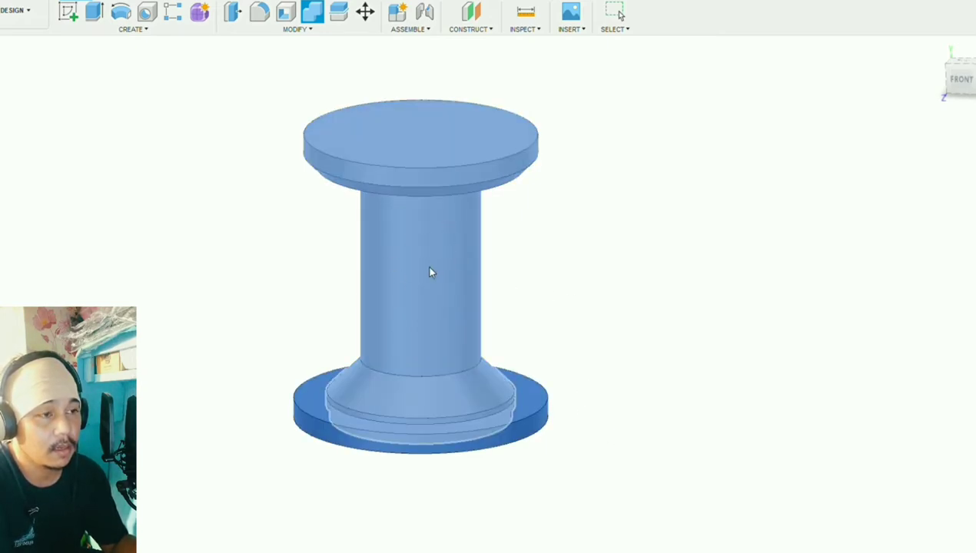
click(465, 206)
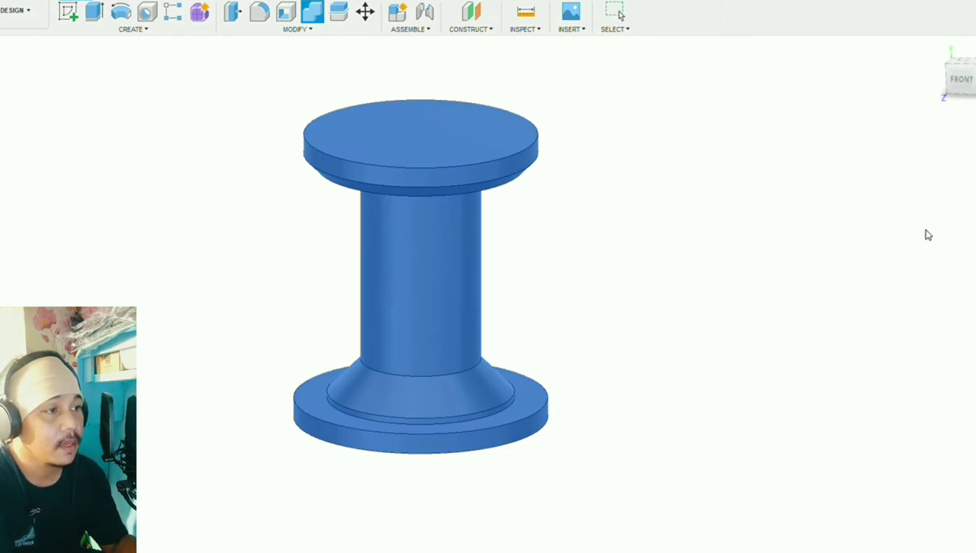
click(926, 183)
key(Return)
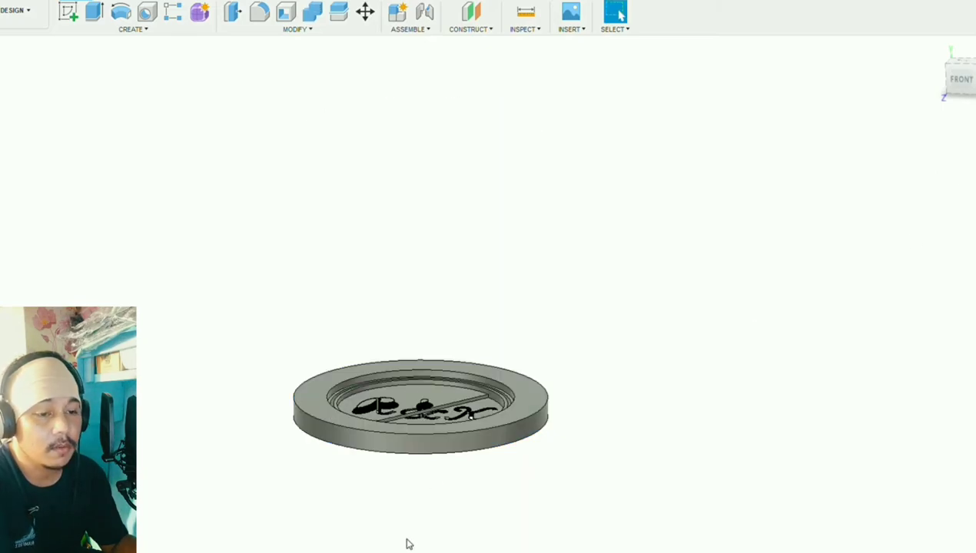
shift+middle_drag(454, 323, 598, 275)
scroll(477, 366, down, 3)
scroll(454, 354, up, 3)
scroll(597, 274, up, 3)
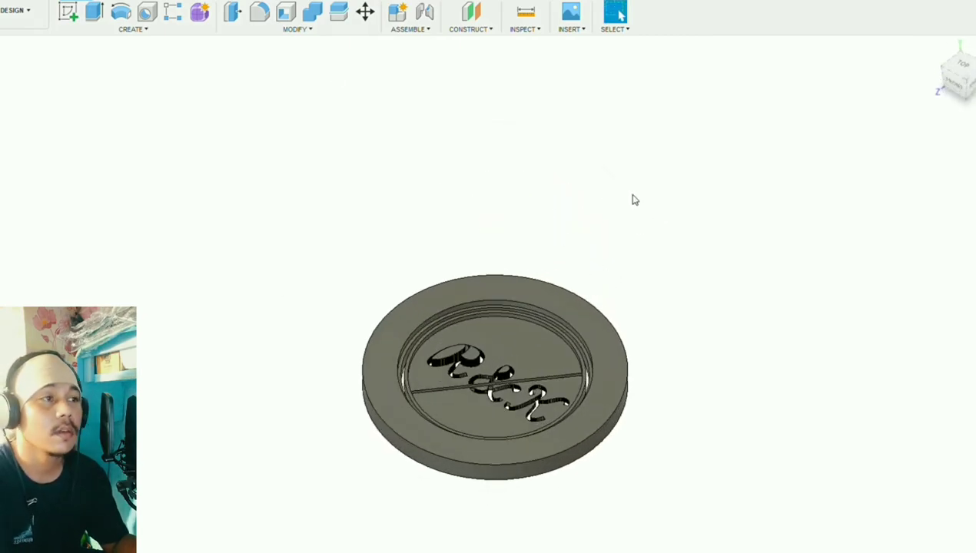
scroll(592, 200, down, 4)
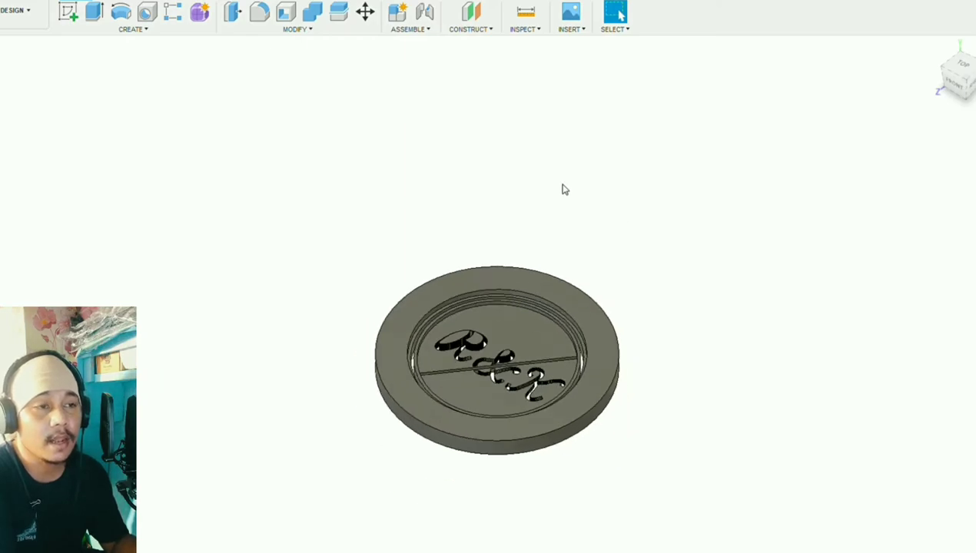
Step: Inspect the R&K imprint cut into the disc up close and from farther away
scroll(689, 285, up, 6)
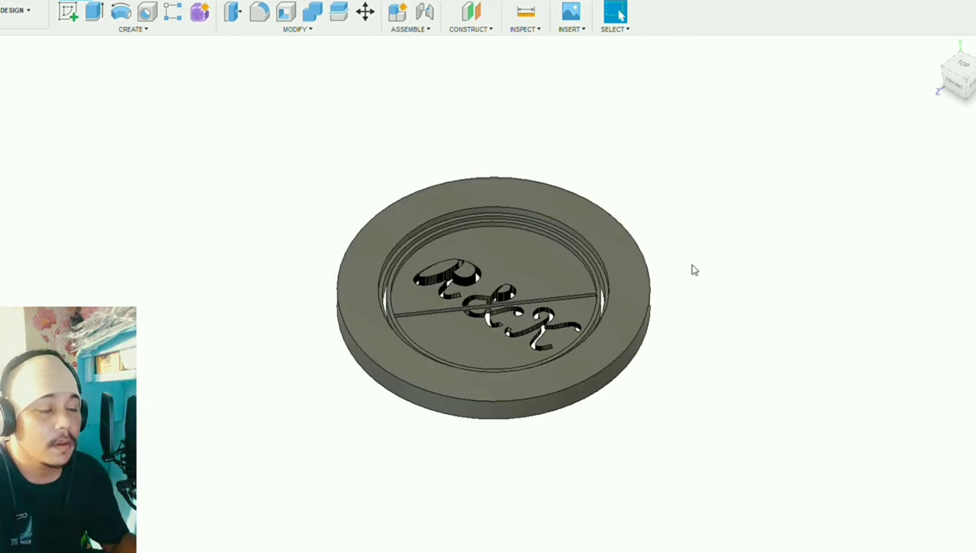
scroll(704, 310, down, 5)
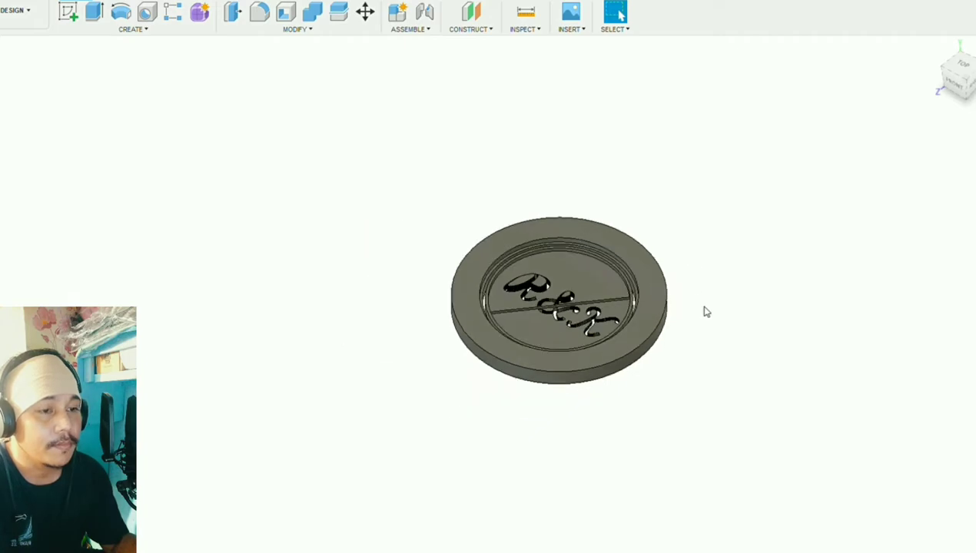
scroll(704, 309, up, 6)
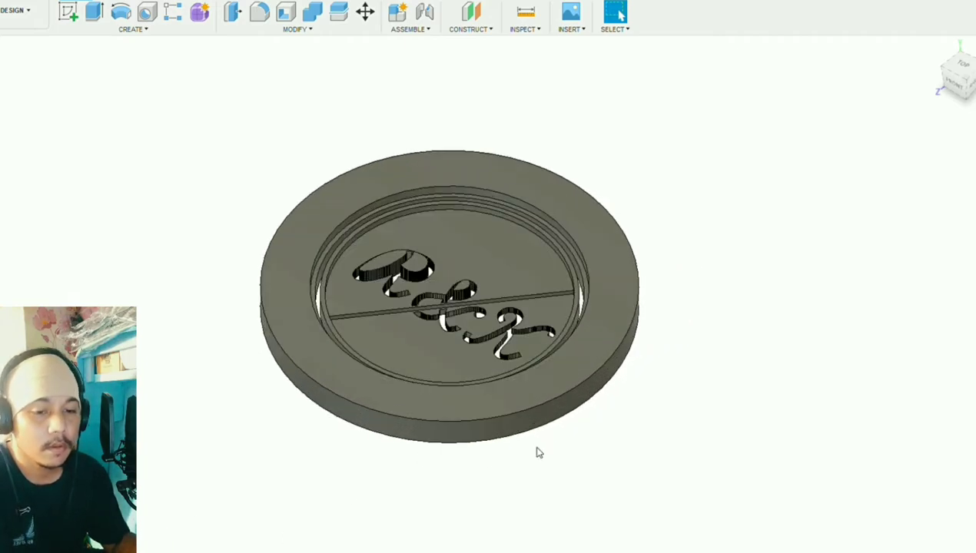
click(569, 379)
click(700, 408)
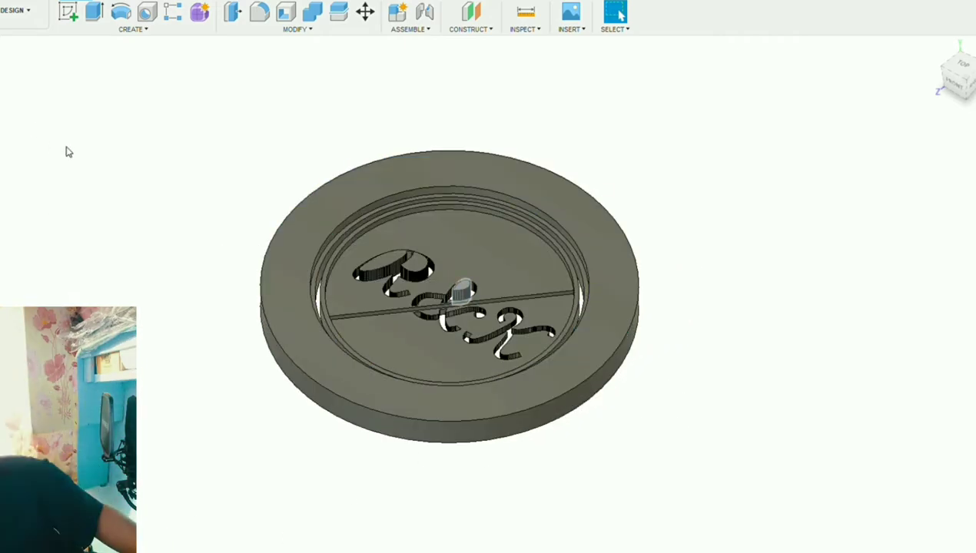
Step: Try to delete the small leftover bodies inside the disc's imprint
key(Delete)
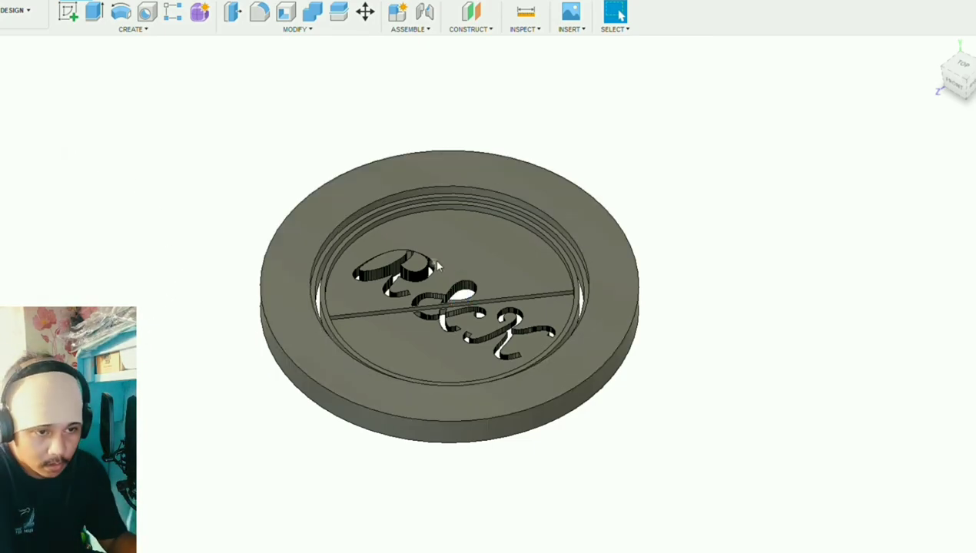
click(54, 152)
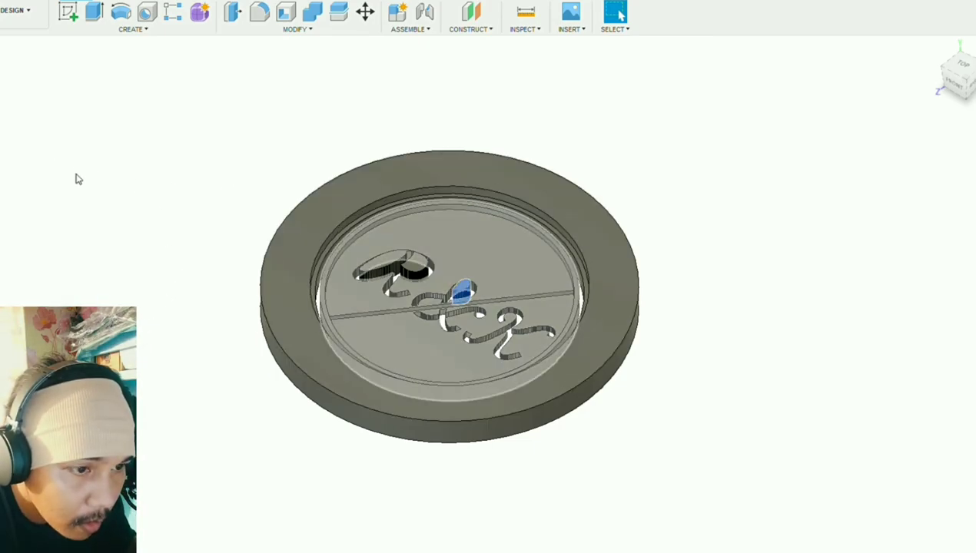
shift+click(75, 179)
key(Delete)
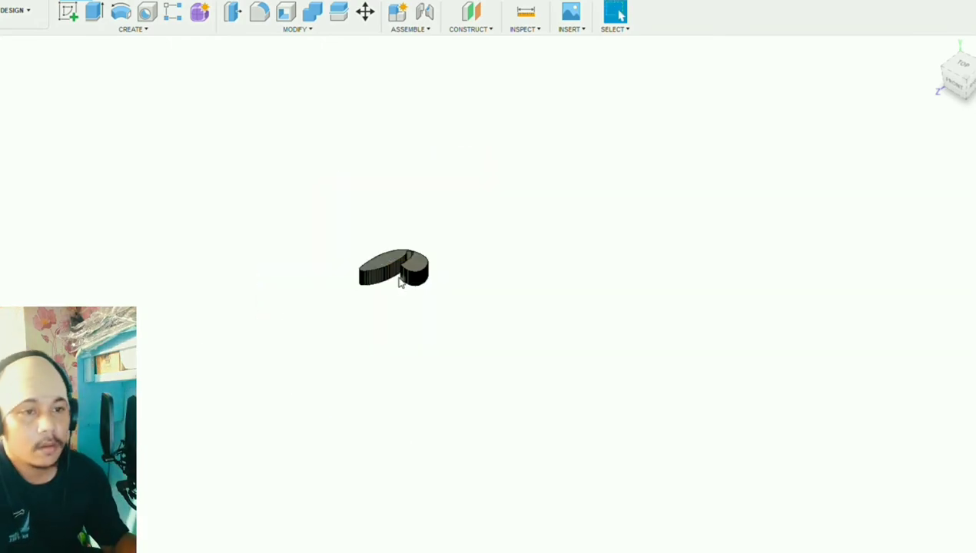
key(ctrl+z)
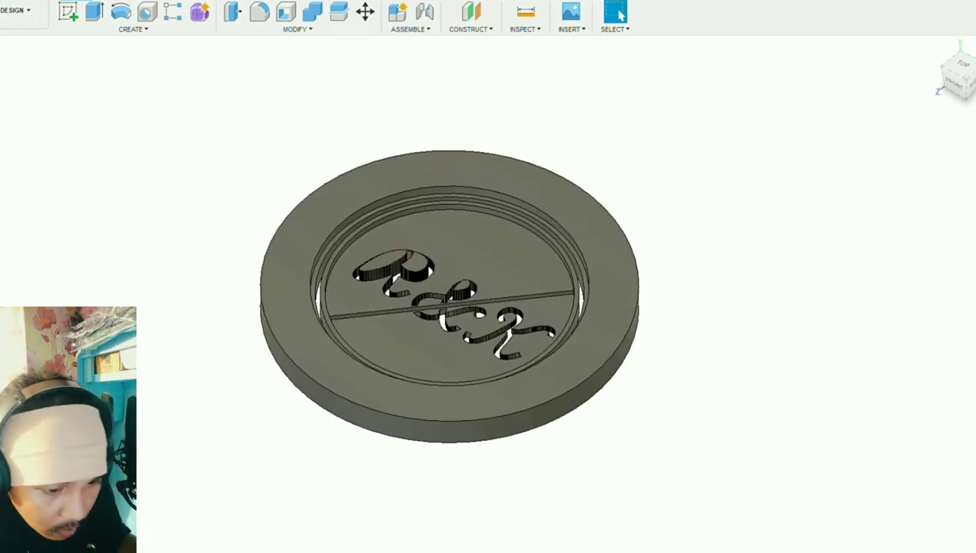
Step: Undo the Combine cut and the preview disc, leaving only the stamp
key(ctrl+z)
key(ctrl+z)
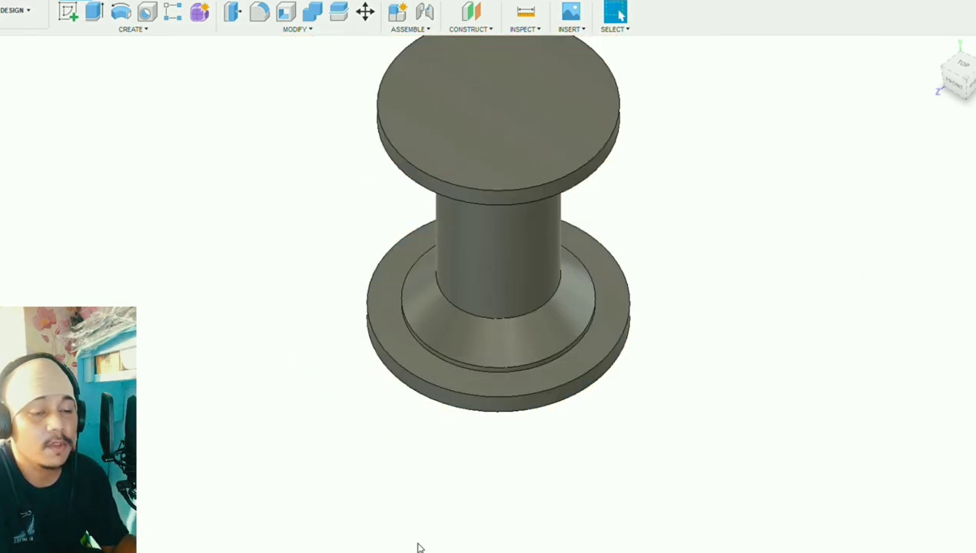
shift+middle_drag(398, 392, 364, 396)
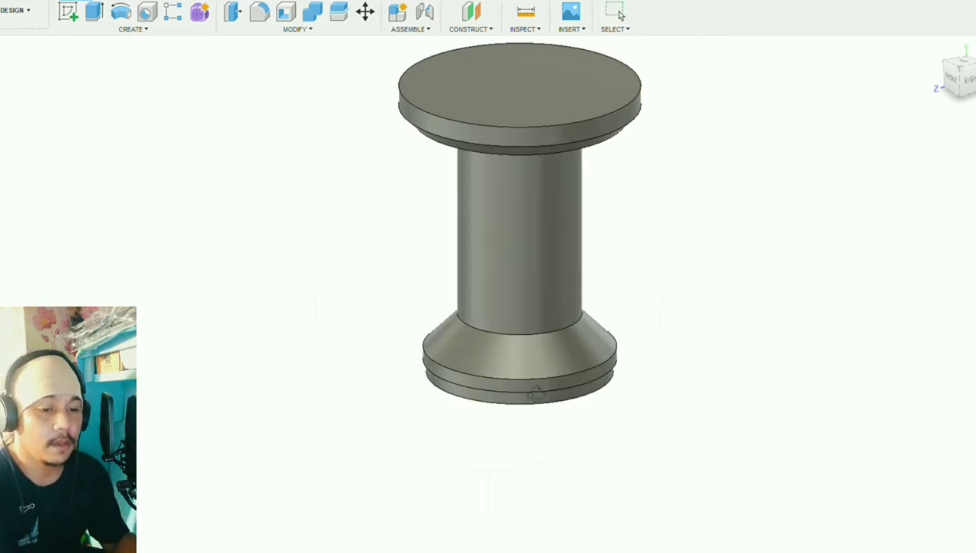
shift+middle_drag(532, 393, 575, 409)
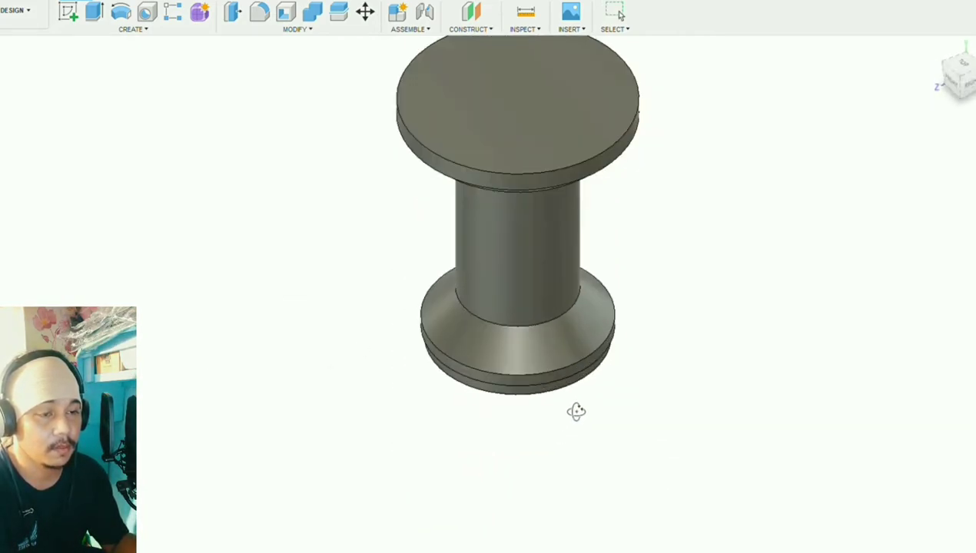
click(964, 71)
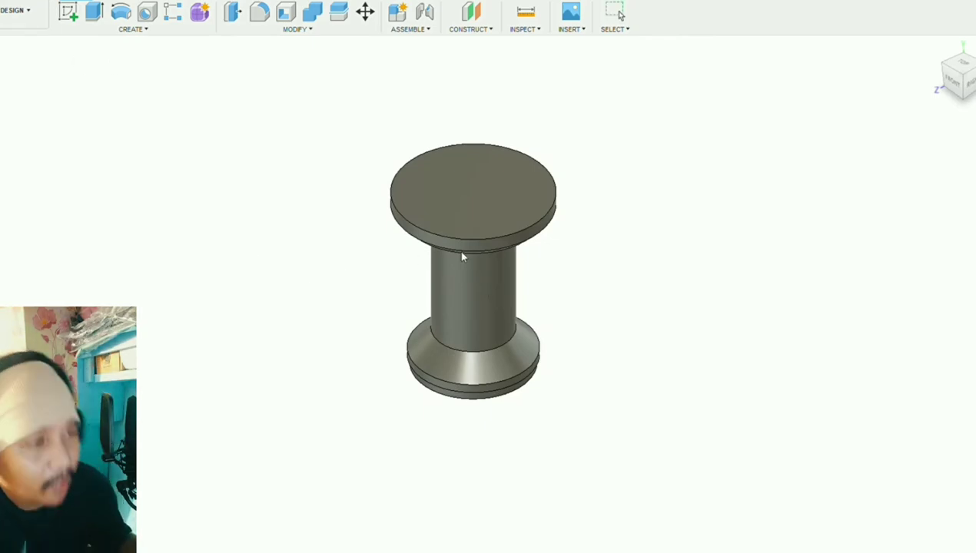
Step: Select the whole stamp and load its model onto the Ultimaker 2+ build plate in Ultimaker Cura
key(ctrl+a)
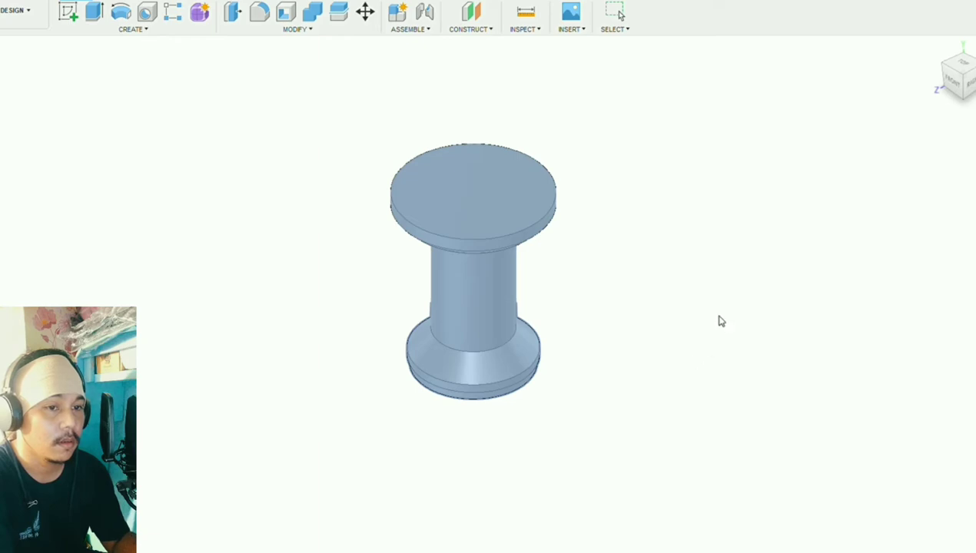
scroll(625, 366, down, 2)
scroll(538, 292, up, 3)
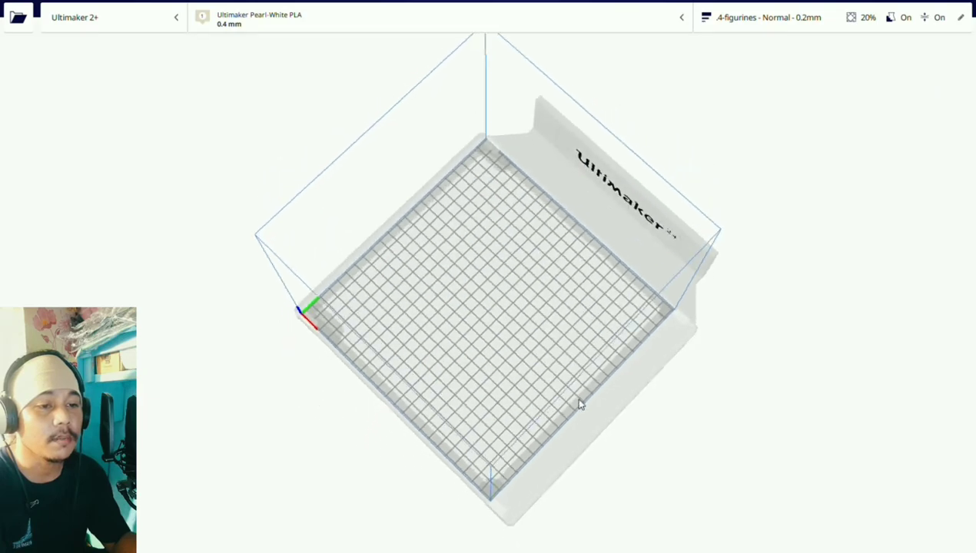
right_drag(580, 405, 556, 340)
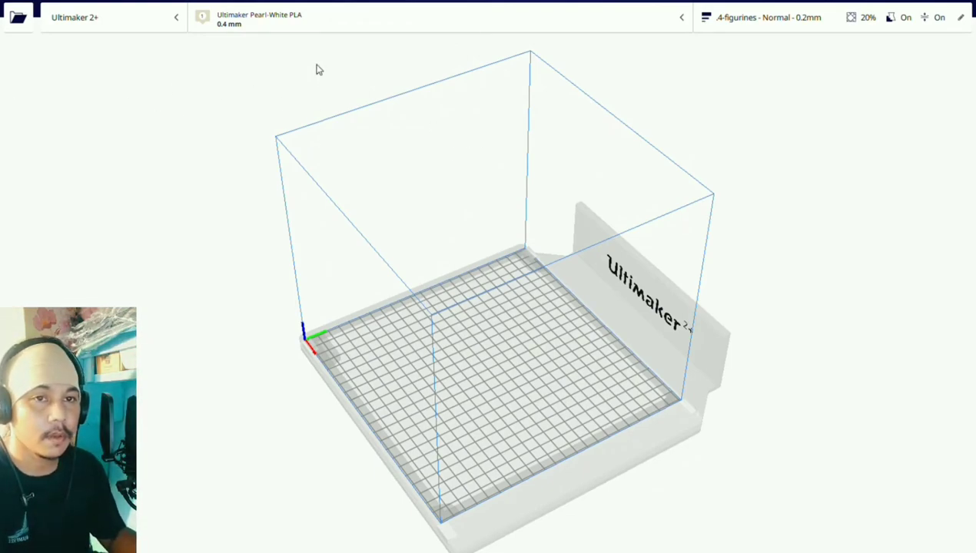
scroll(478, 434, down, 3)
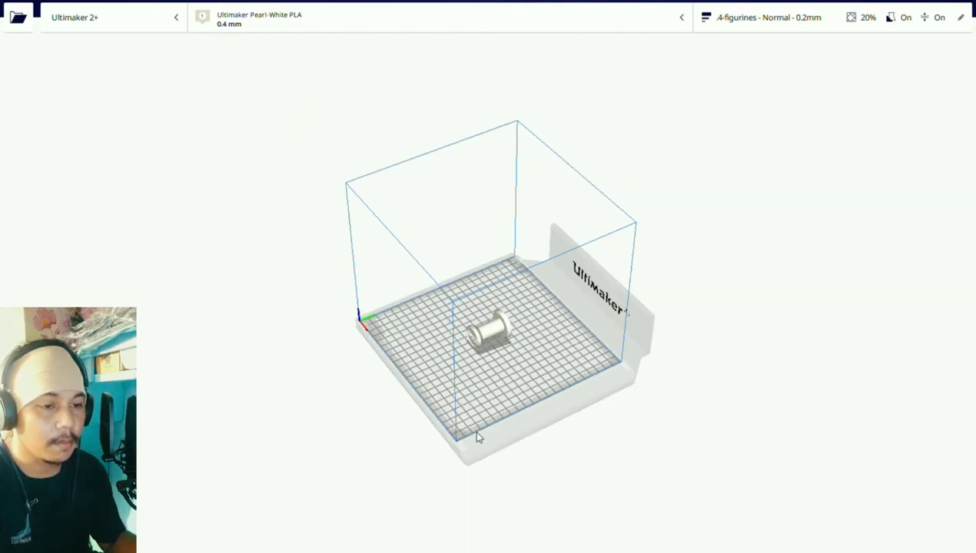
Step: Rotate the stamp upright on the build plate with the R&K logo end facing up, and deselect it
scroll(521, 493, up, 6)
click(492, 403)
drag(442, 353, 601, 374)
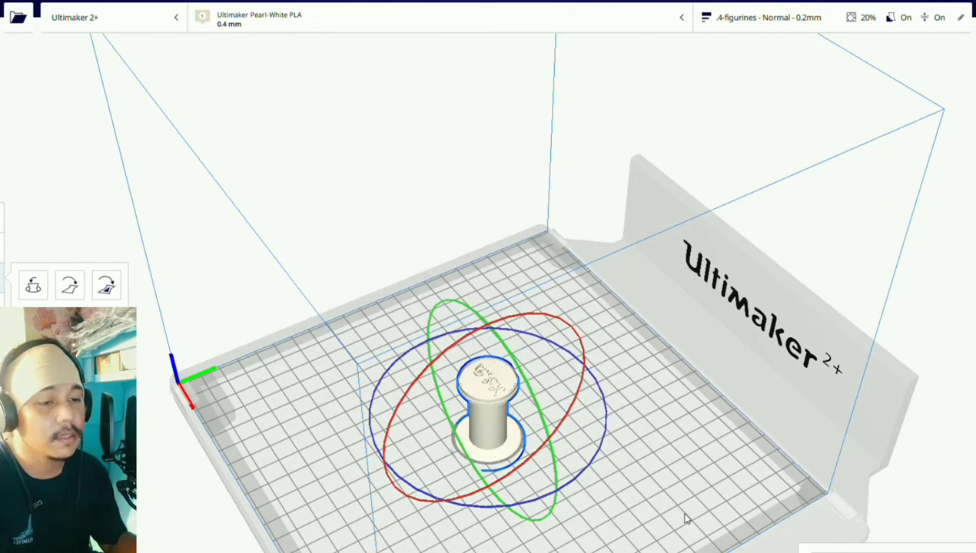
scroll(577, 463, down, 5)
scroll(582, 468, up, 5)
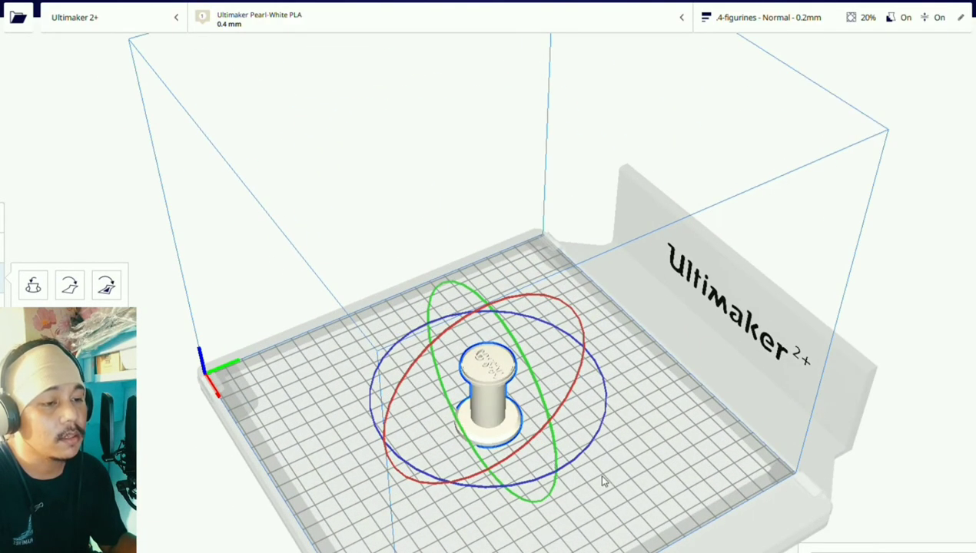
right_drag(625, 458, 663, 436)
scroll(504, 381, down, 3)
click(662, 436)
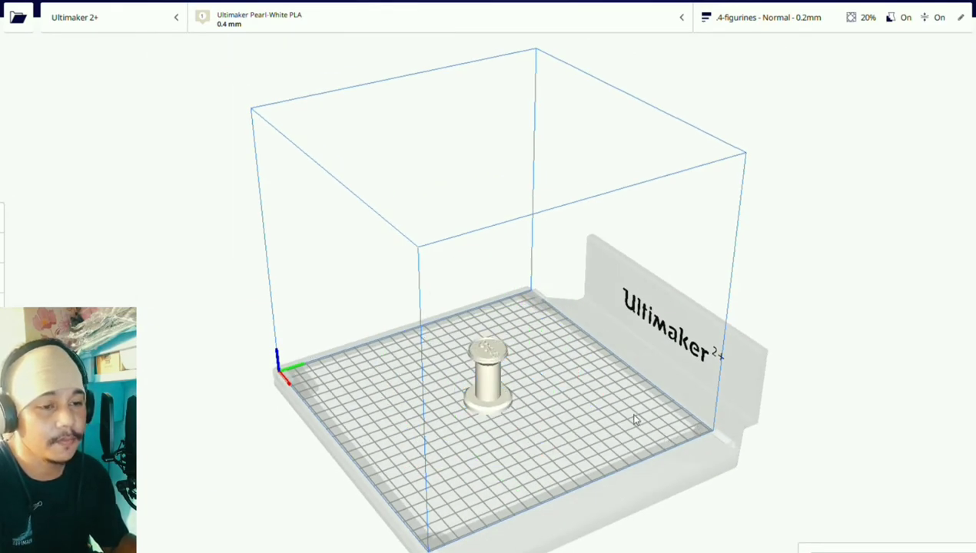
Step: Examine the upright stamp from above and at low side angles, checking the logo end and its overhang
mouse_move(520, 443)
right_down()
mouse_move(532, 399)
mouse_move(523, 435)
right_up()
scroll(517, 435, down, 1)
scroll(512, 458, up, 9)
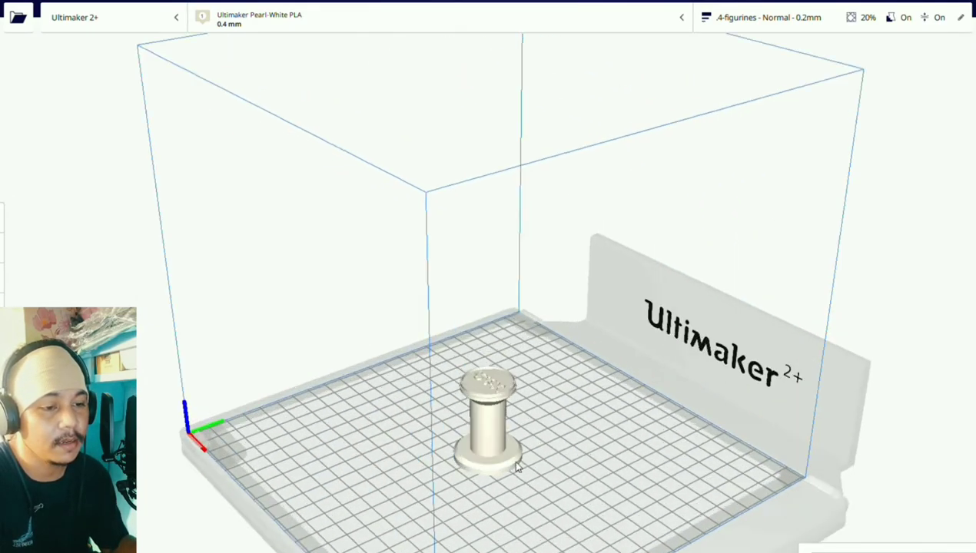
scroll(544, 479, down, 5)
scroll(530, 492, up, 3)
scroll(497, 518, down, 3)
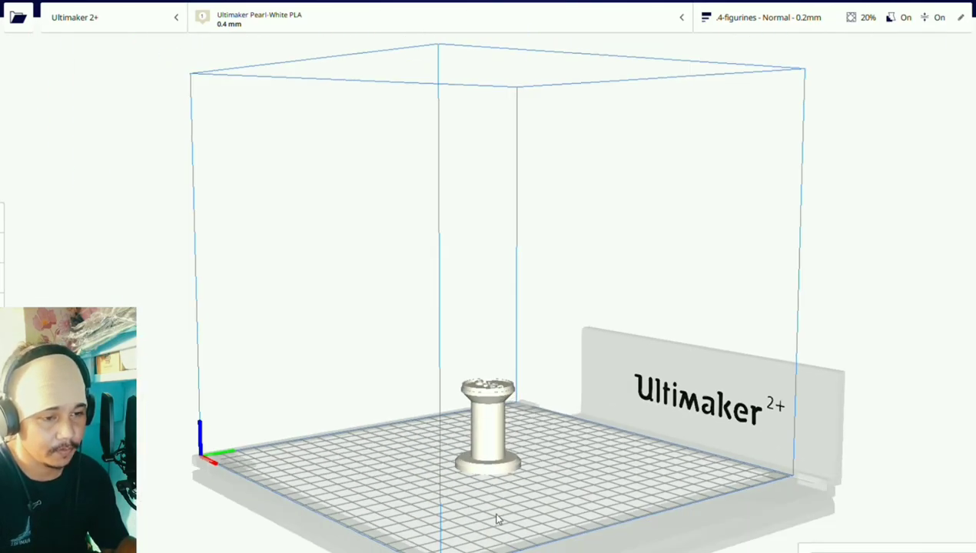
scroll(544, 463, up, 3)
right_drag(544, 463, 508, 440)
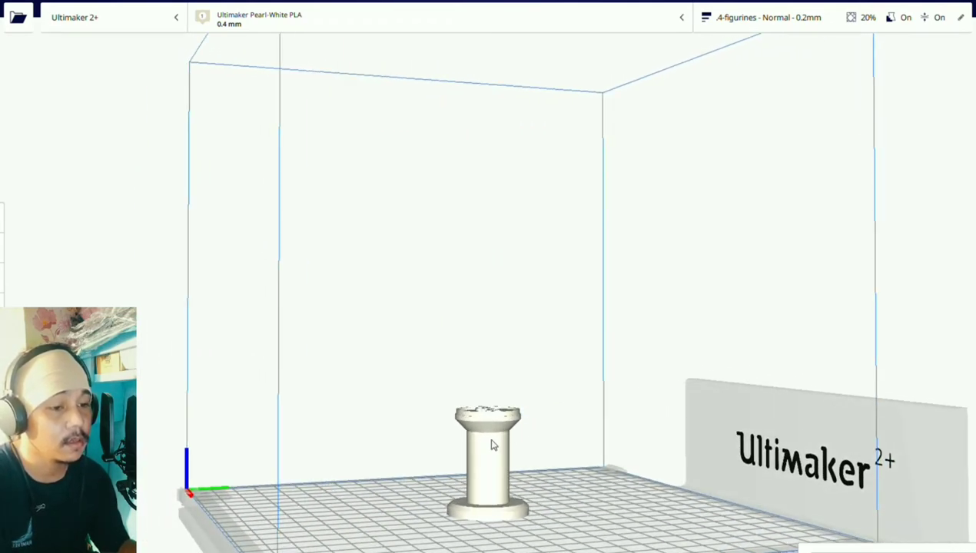
right_drag(527, 546, 545, 460)
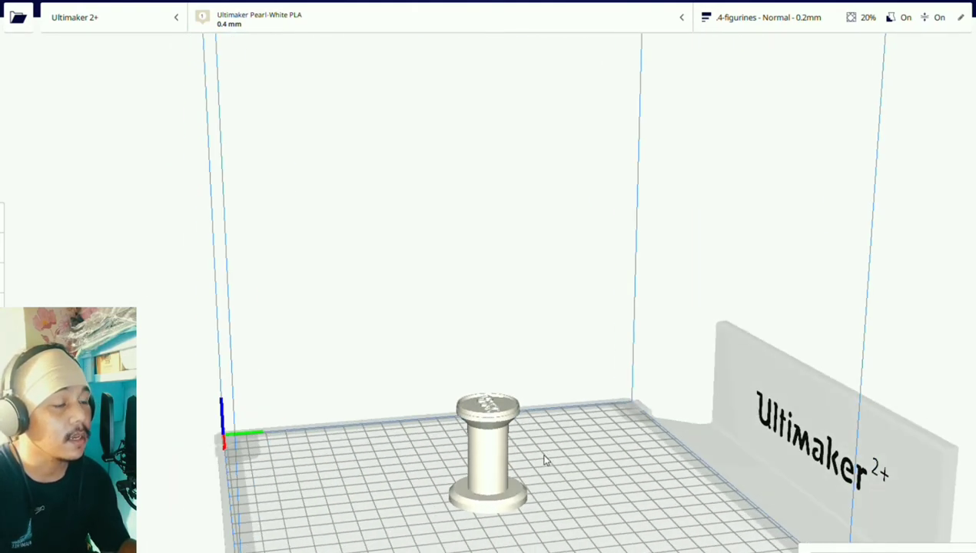
Step: Review the print settings, including layer height, shell, support and build plate adhesion, plus the material and nozzle
click(780, 25)
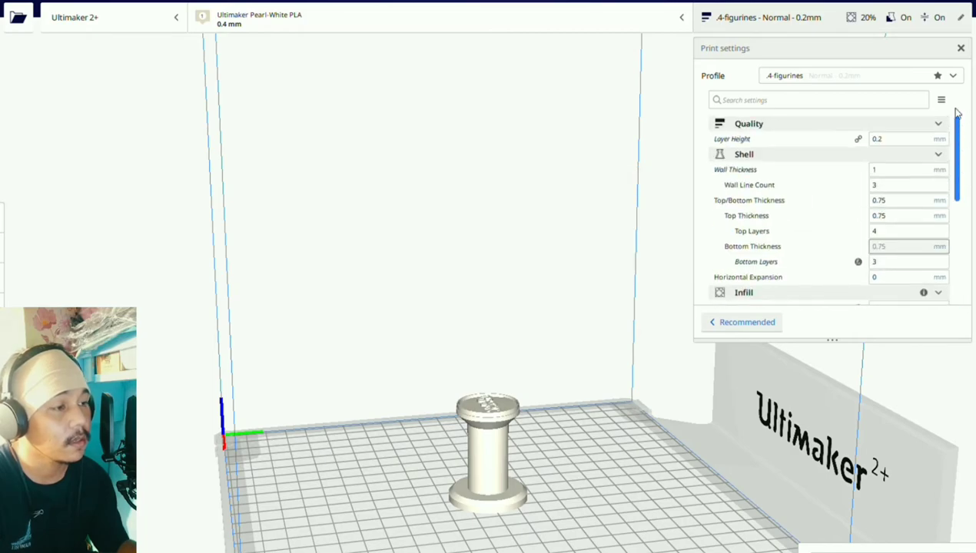
drag(960, 252, 972, 117)
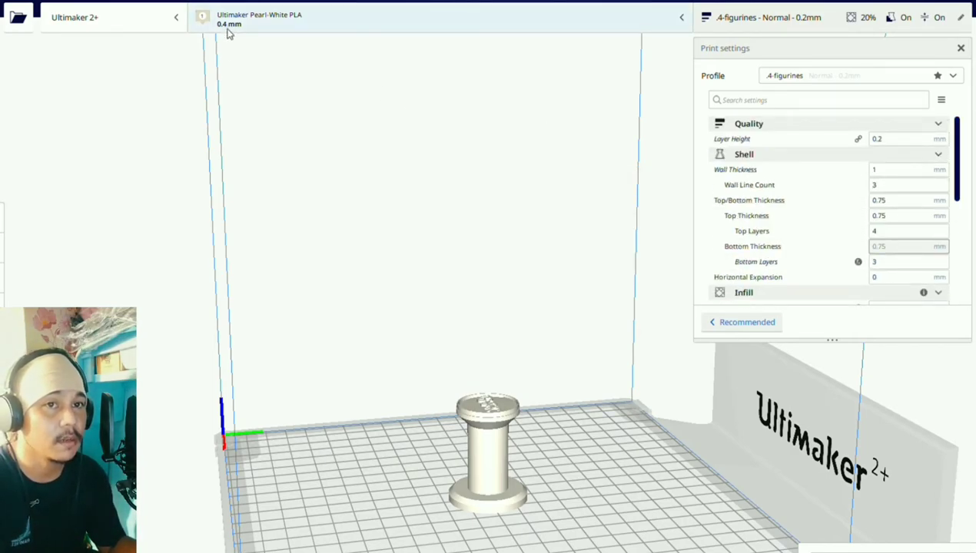
click(339, 22)
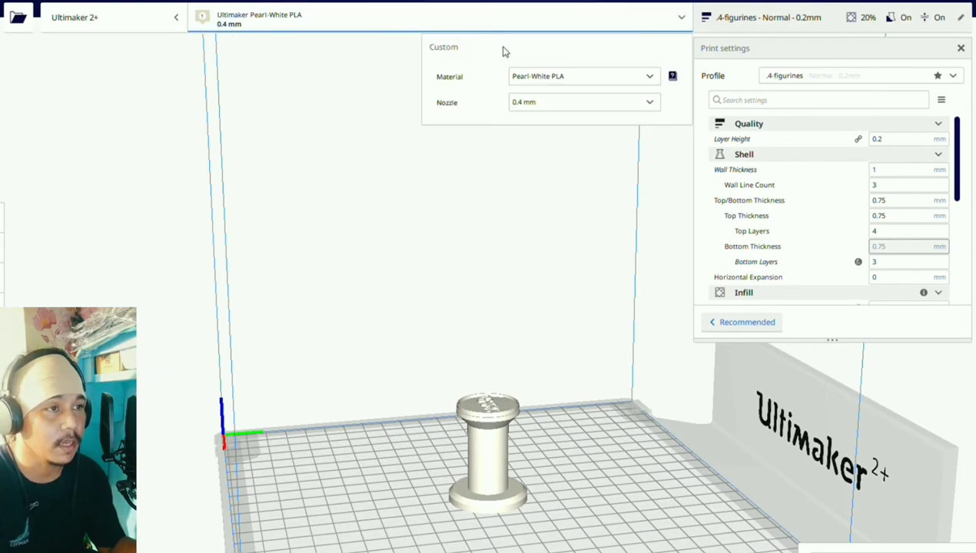
click(544, 17)
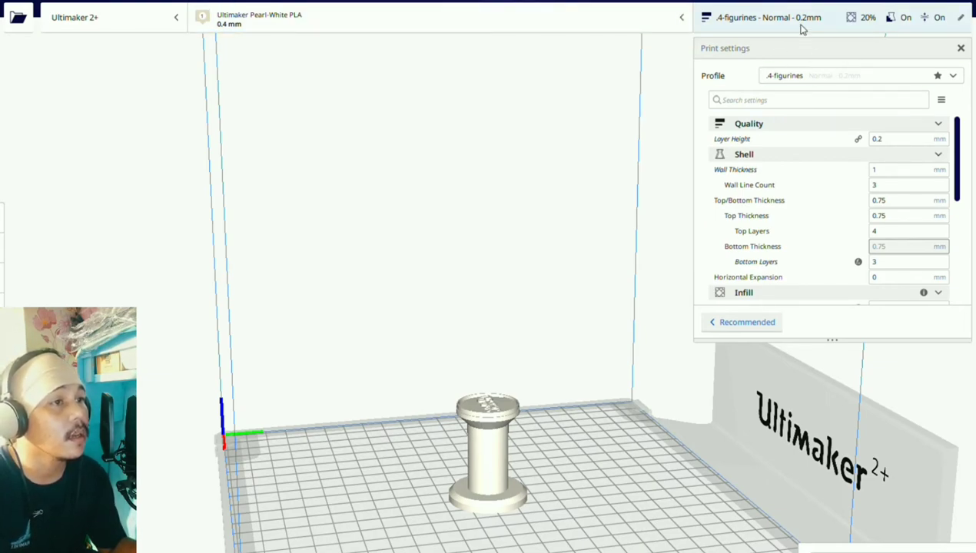
drag(960, 135, 961, 244)
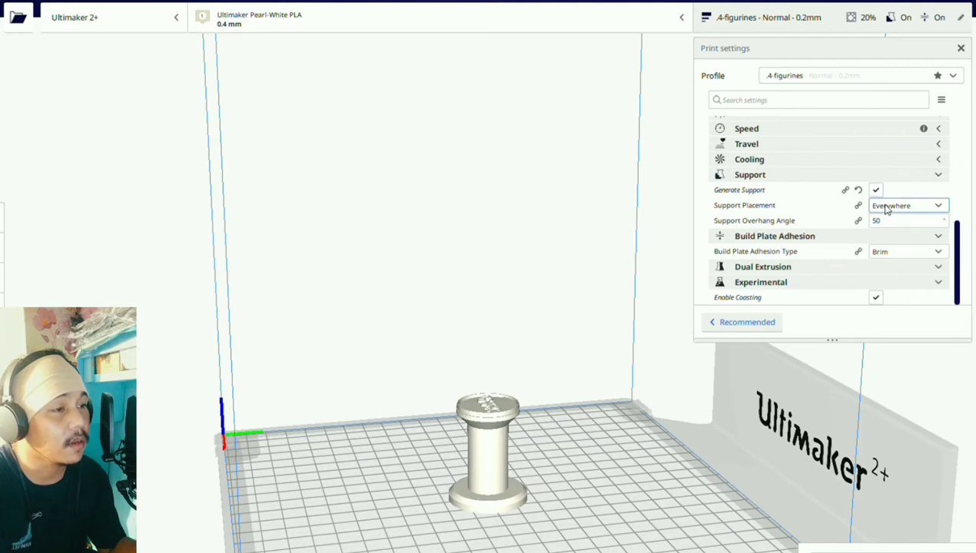
scroll(967, 231, up, 1)
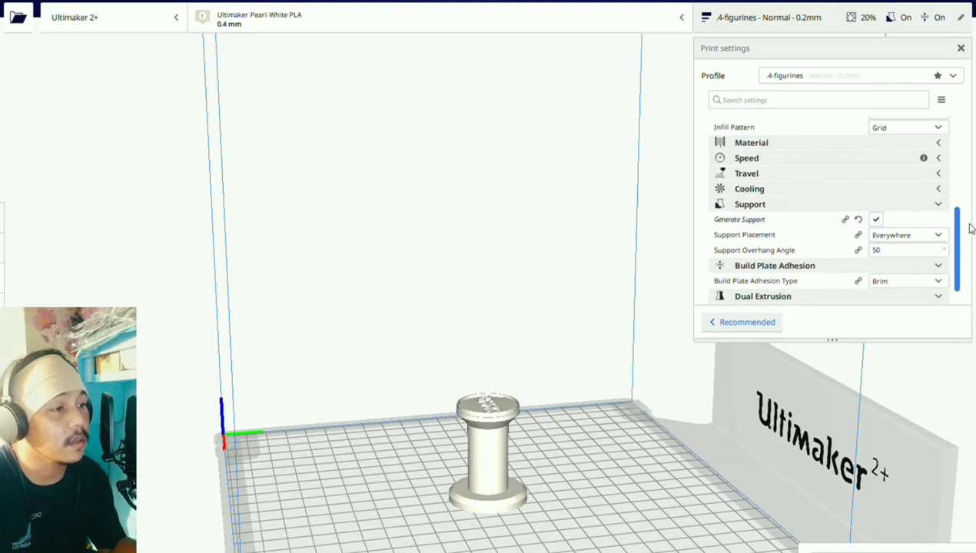
scroll(970, 240, down, 1)
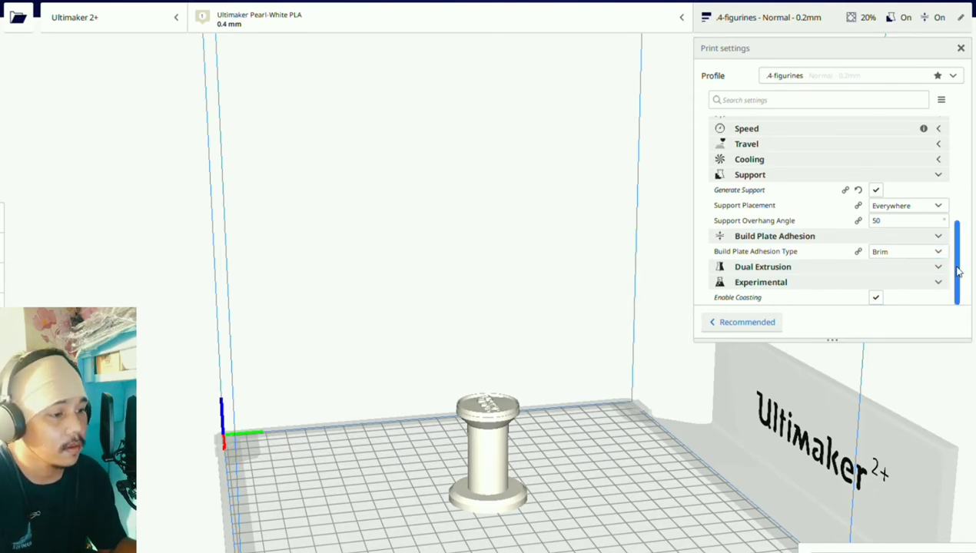
scroll(957, 269, up, 3)
scroll(957, 269, down, 3)
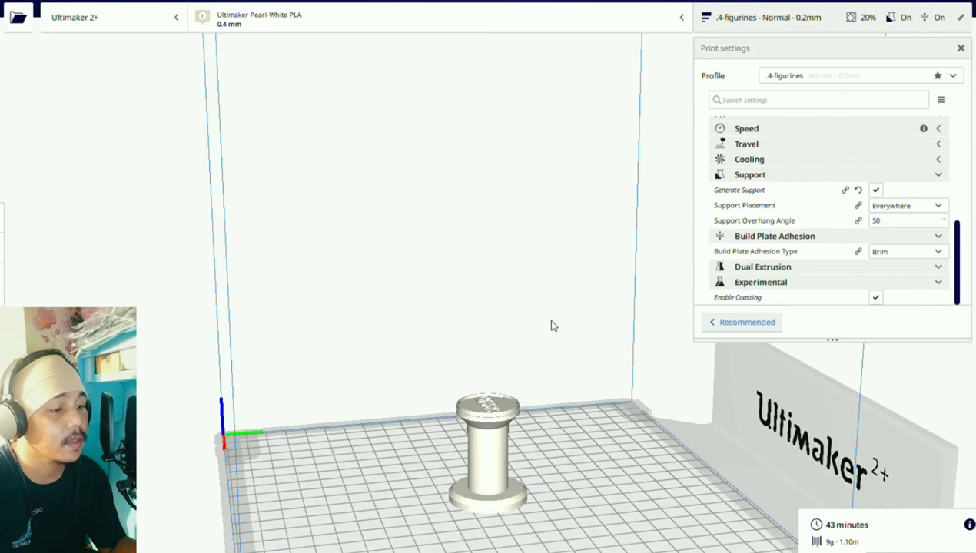
Step: Preview the sliced stamp in layer view and step down and up through its layers
click(851, 547)
right_drag(658, 343, 629, 359)
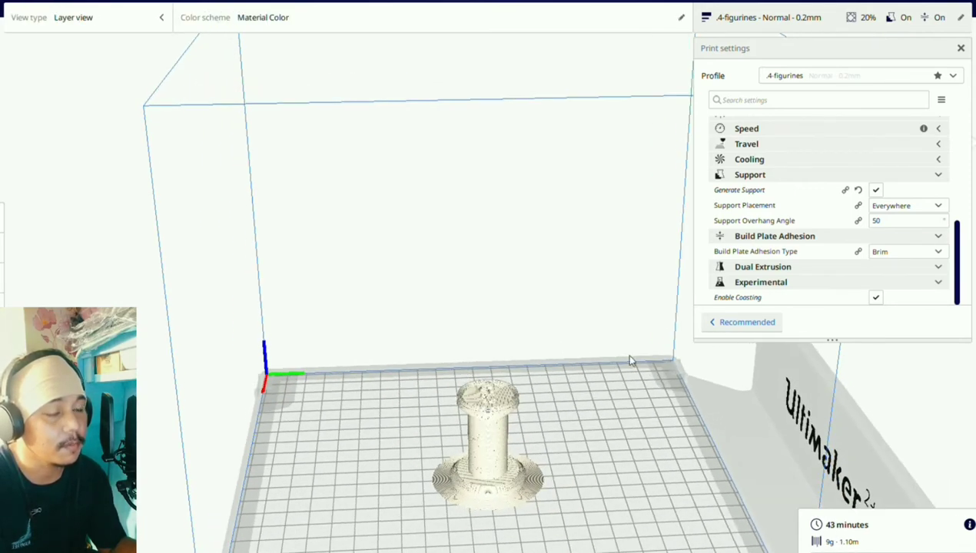
key(Down)
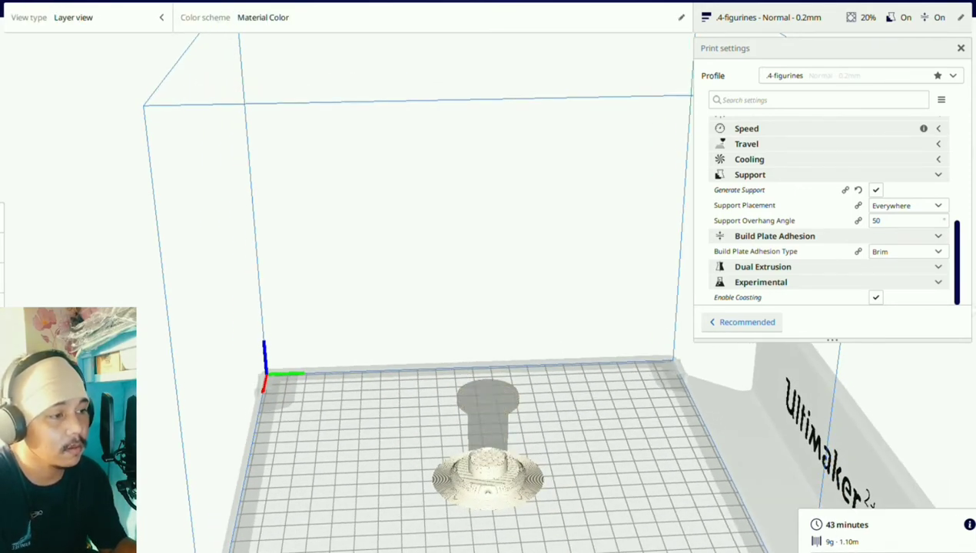
key(Down)
key(Up)
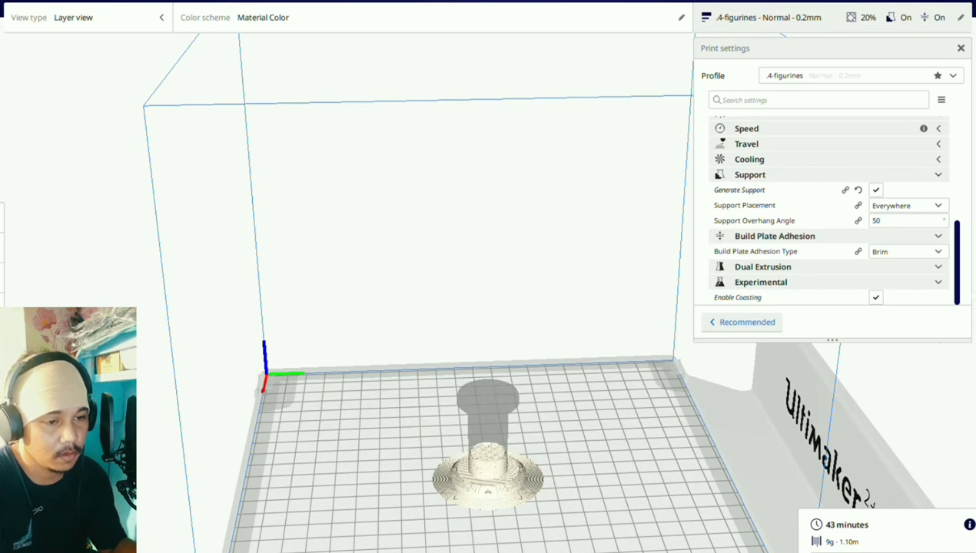
key(Up)
key(Down)
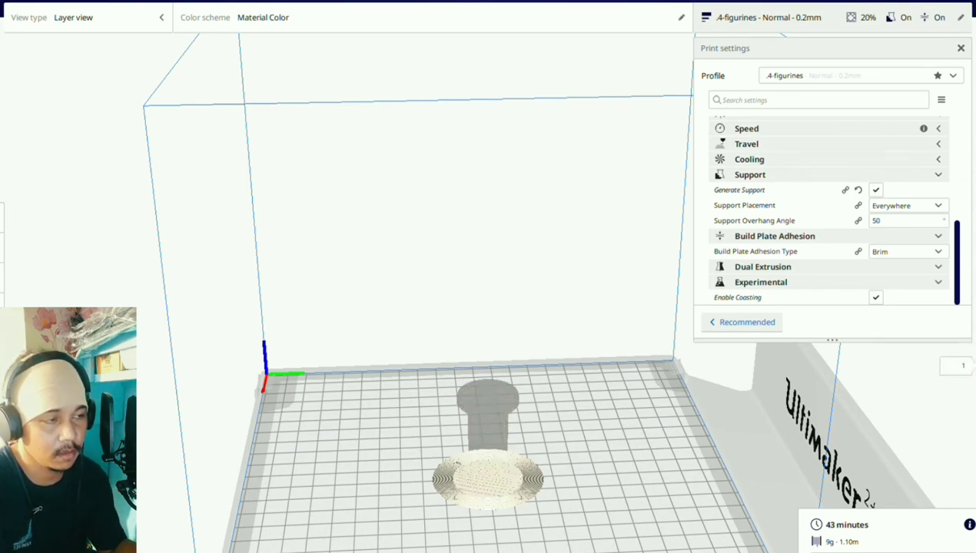
key(Up)
key(Up)
key(Up)
key(Up)
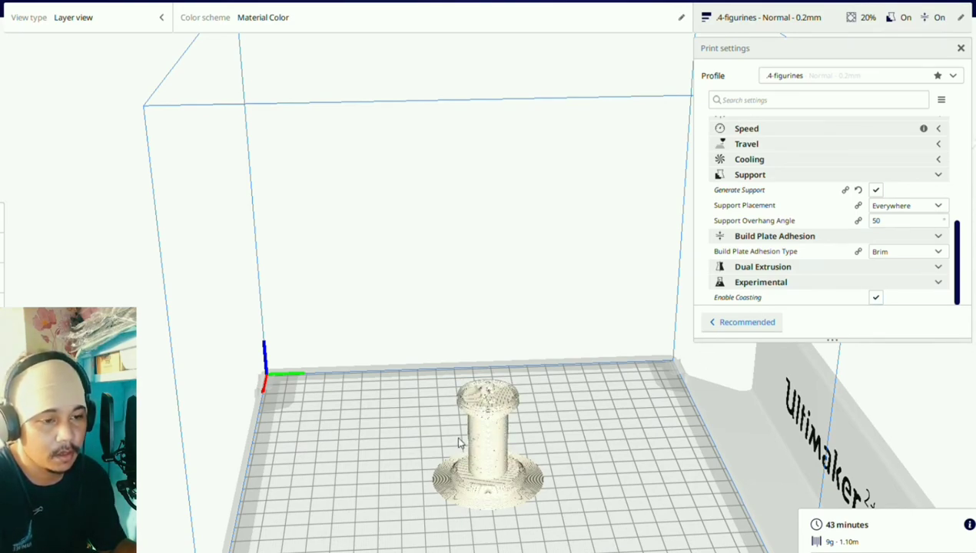
Step: Save the sliced stamp to the Desktop as UM2_rnk logo v2.gcode and dismiss the notification
scroll(515, 373, up, 3)
scroll(515, 373, down, 3)
scroll(512, 460, down, 2)
scroll(588, 426, up, 4)
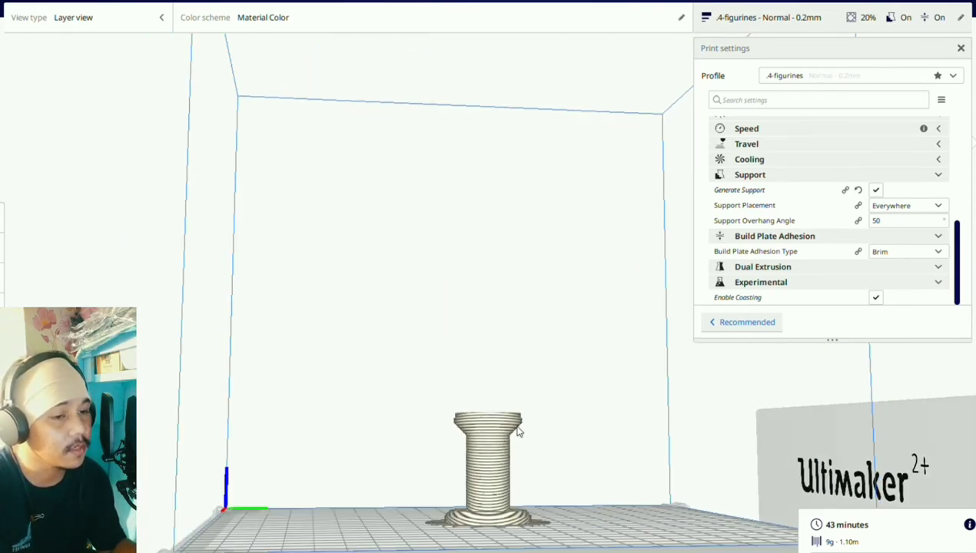
mouse_move(530, 470)
right_down()
mouse_move(566, 475)
mouse_move(542, 454)
mouse_move(538, 482)
mouse_move(488, 523)
mouse_move(552, 496)
mouse_move(519, 456)
right_up()
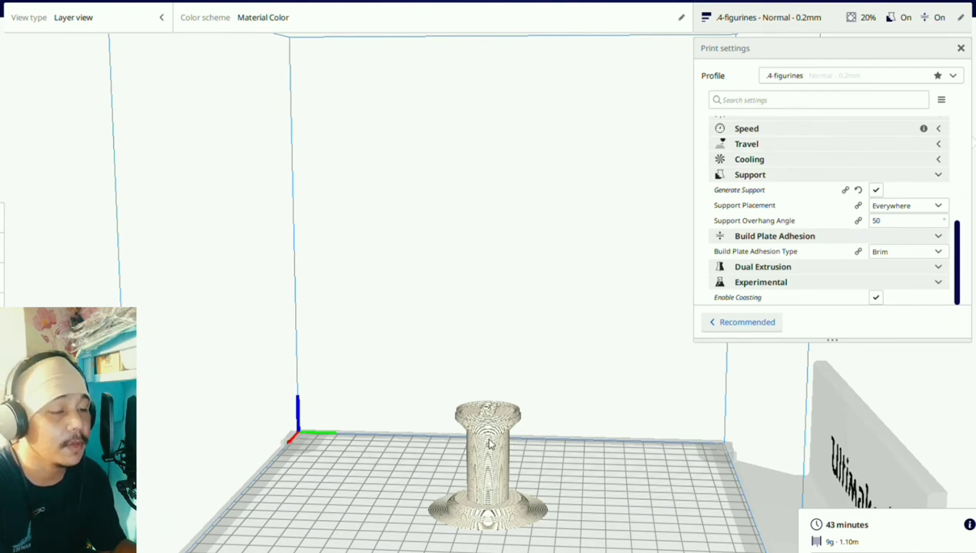
right_drag(556, 361, 517, 401)
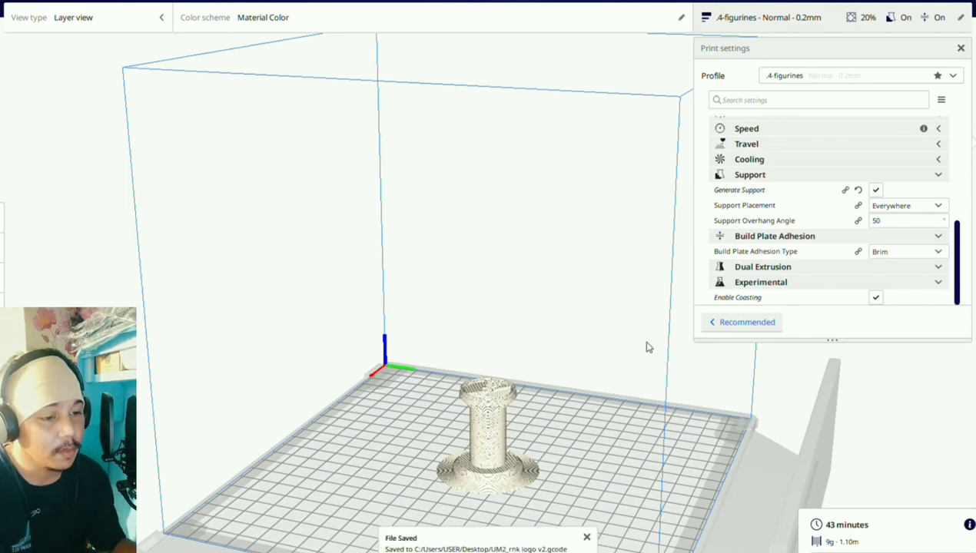
click(586, 538)
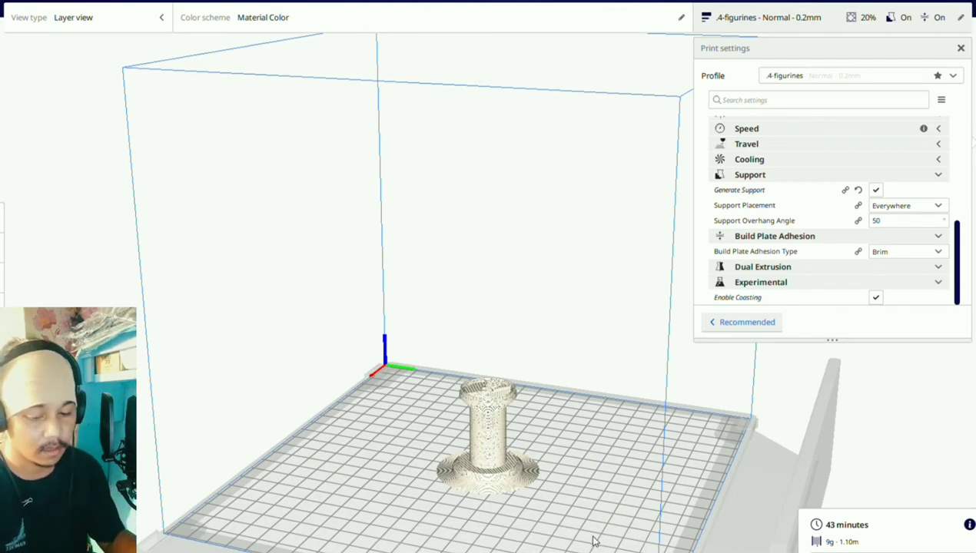